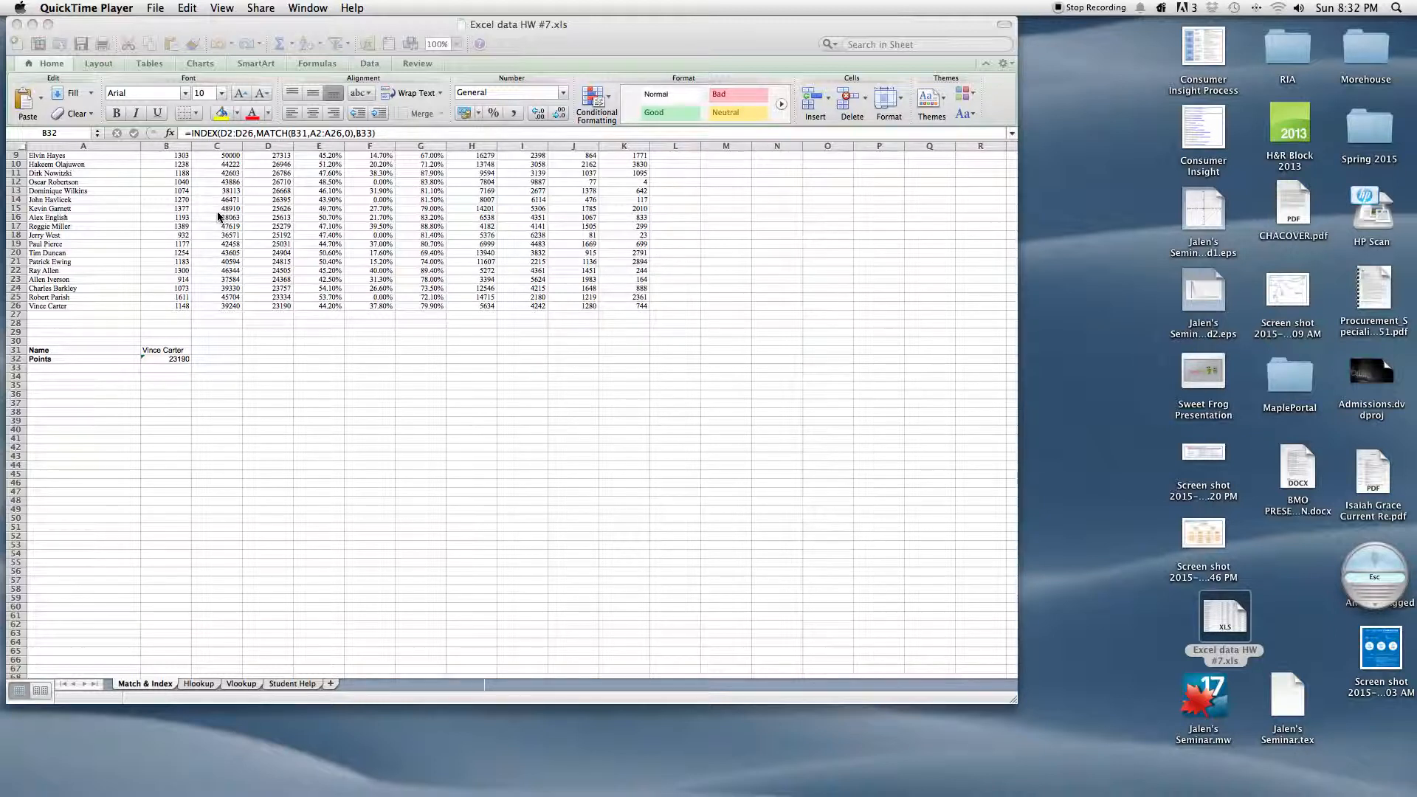
Switch from the Match & Index sheet to the Hlookup sheet.
scroll(219, 216, "up", 3)
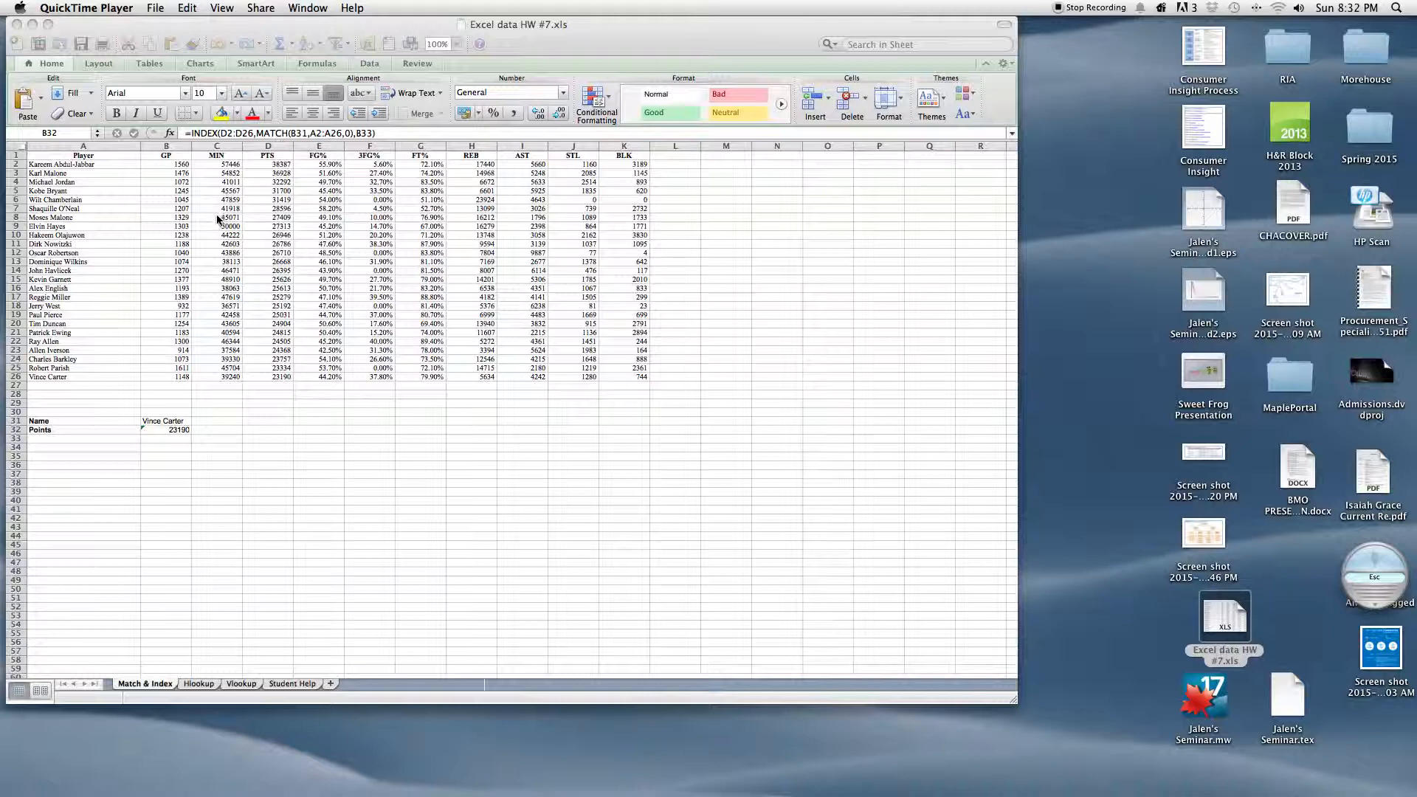
left_click(189, 685)
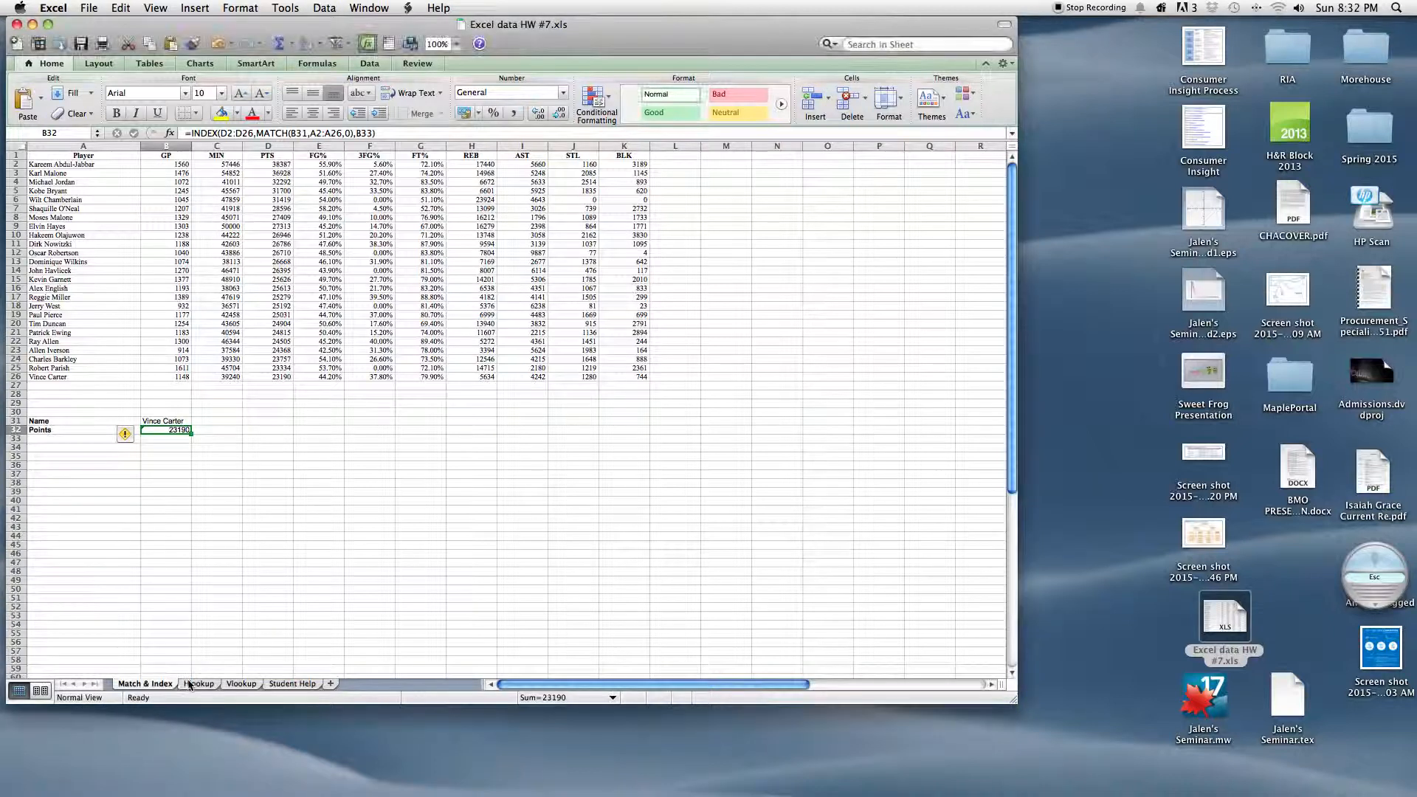
left_click(192, 684)
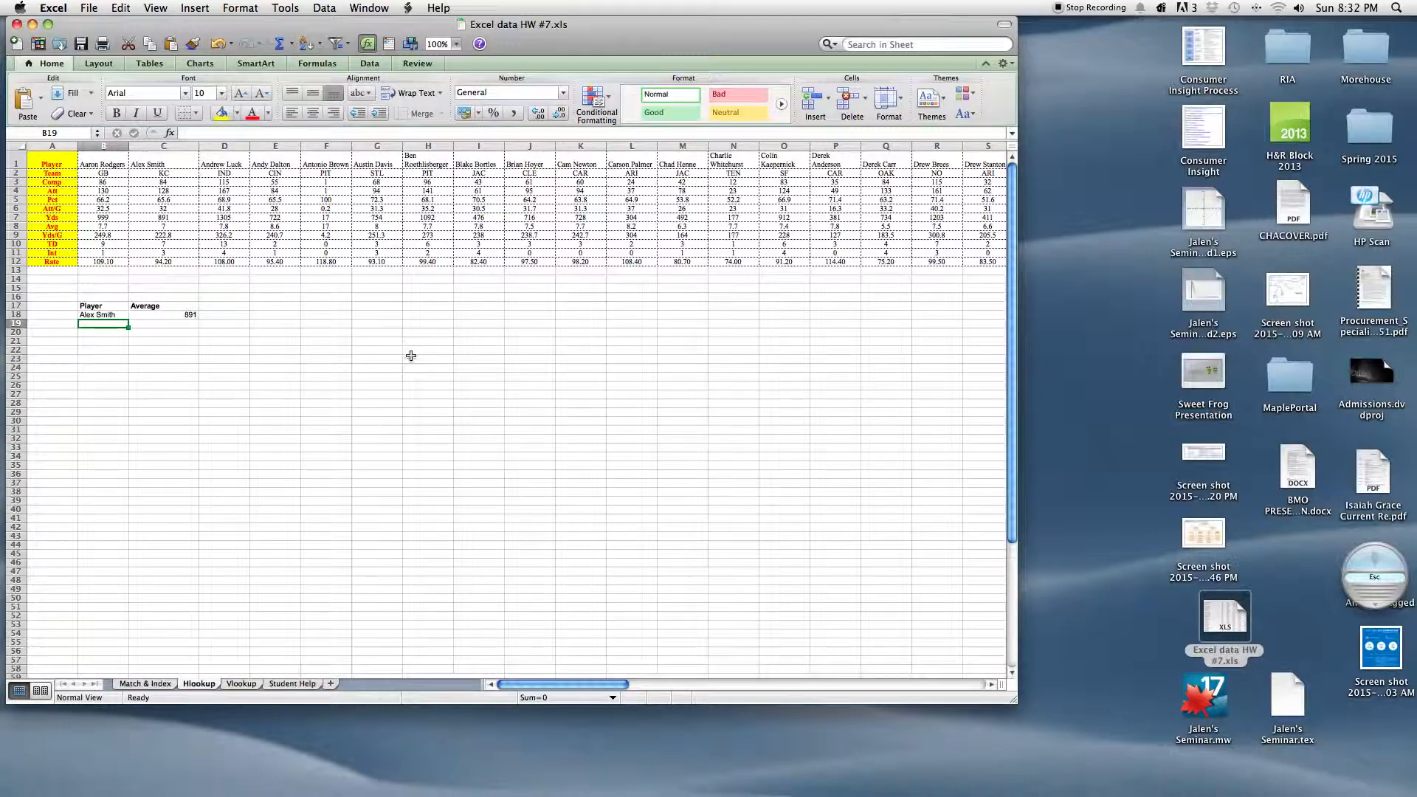
Enter the heading "Player" in cell F17 of the Hlookup sheet and make it bold.
left_click(347, 306)
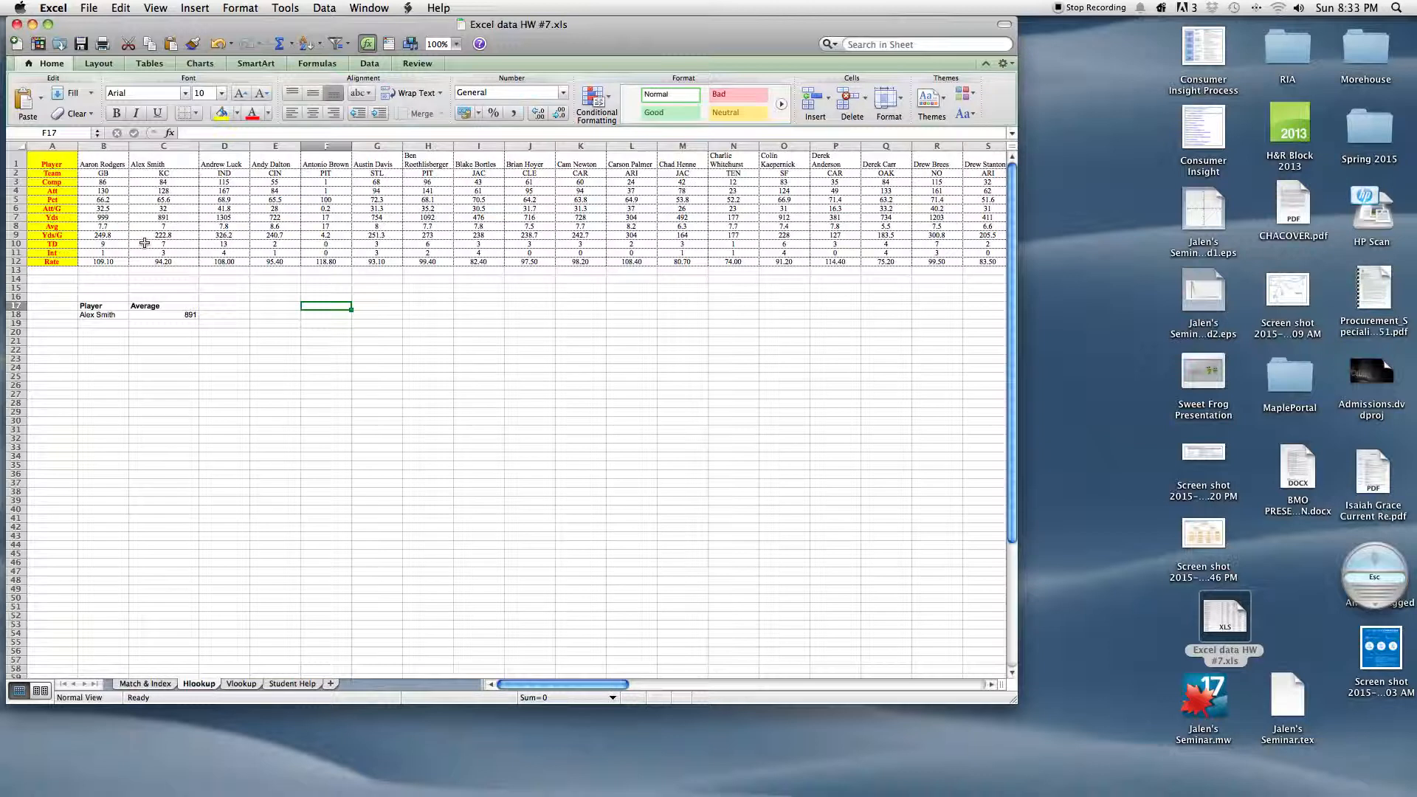
scroll(295, 308, "down", 1)
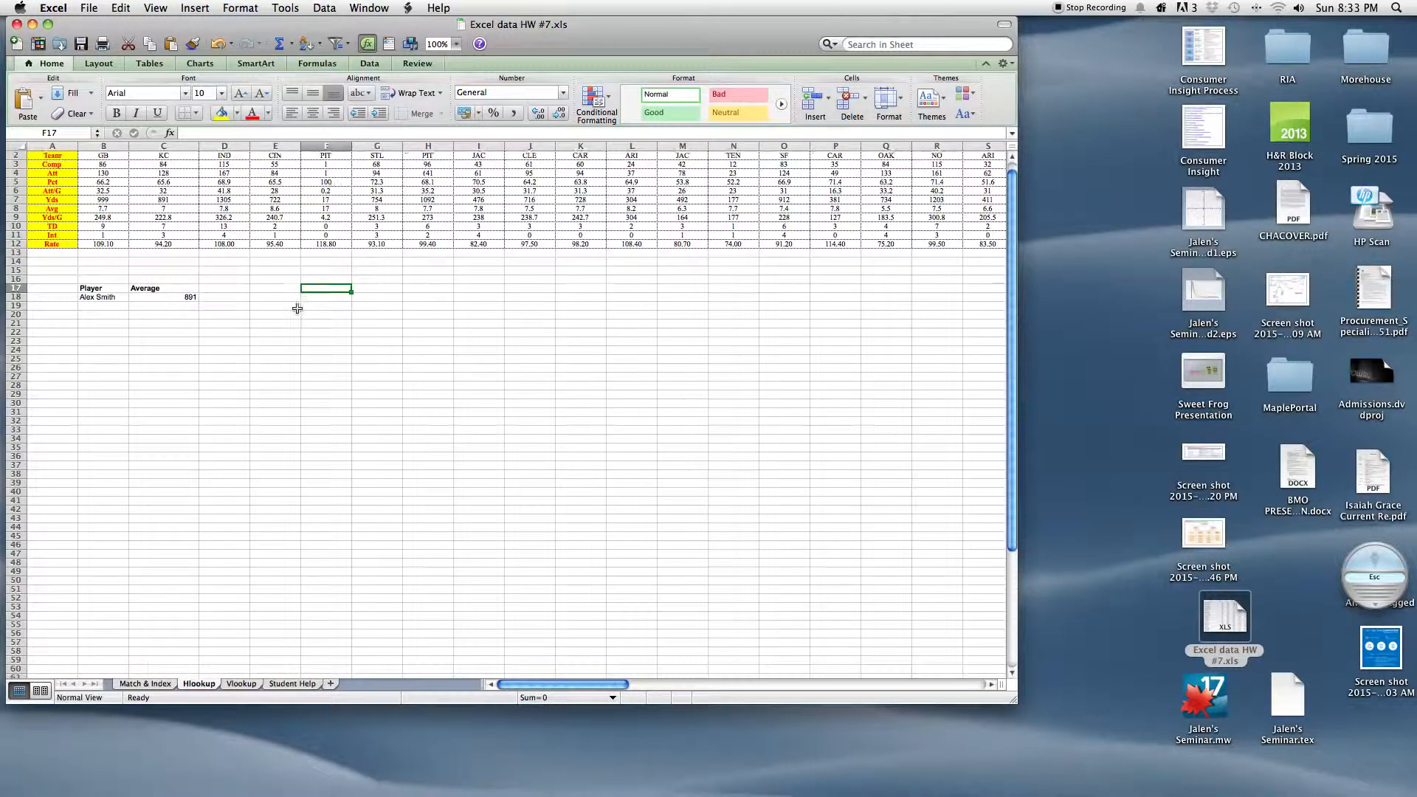
scroll(296, 309, "right", 1)
scroll(288, 307, "right", 1)
scroll(285, 309, "left", 2)
scroll(285, 308, "up", 1)
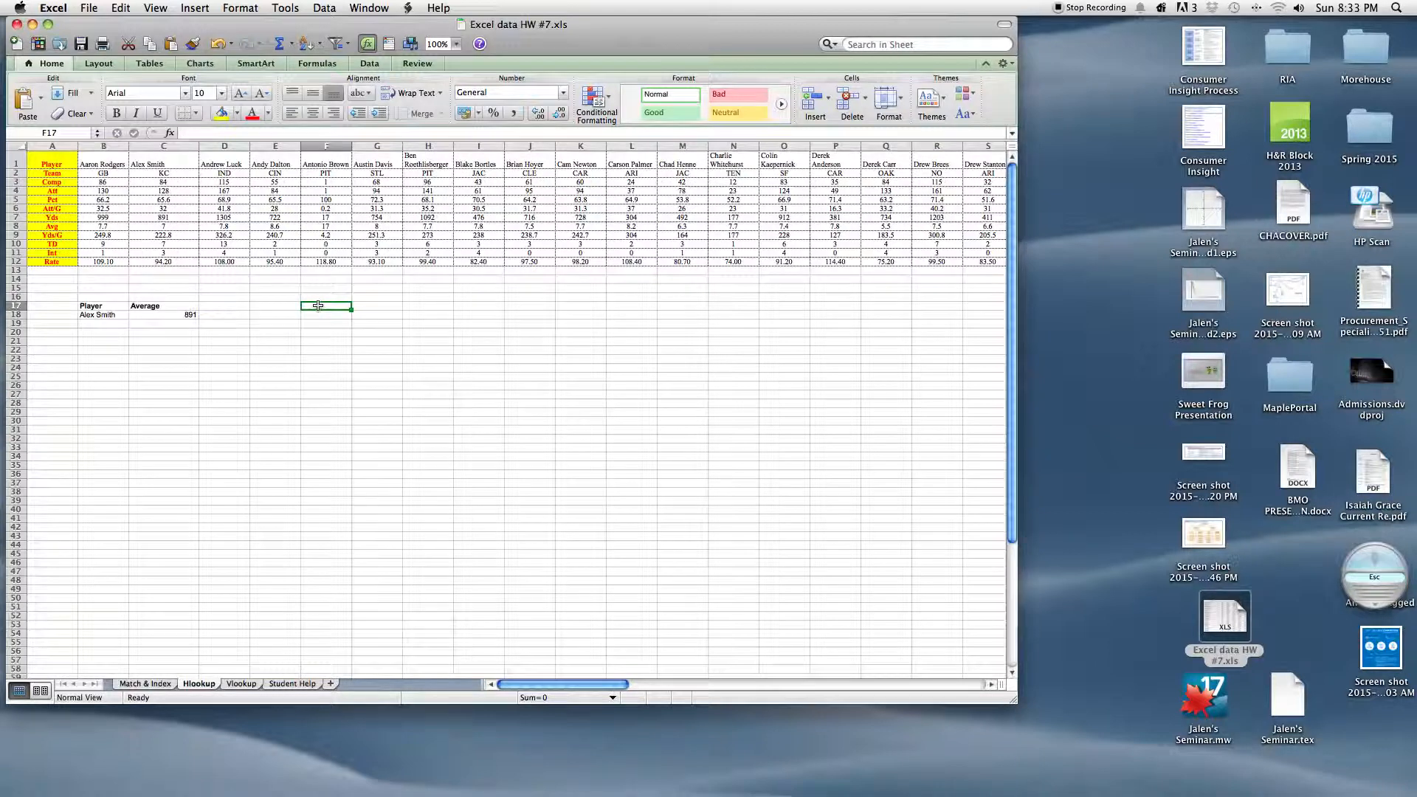
double_click(318, 305)
type("Player")
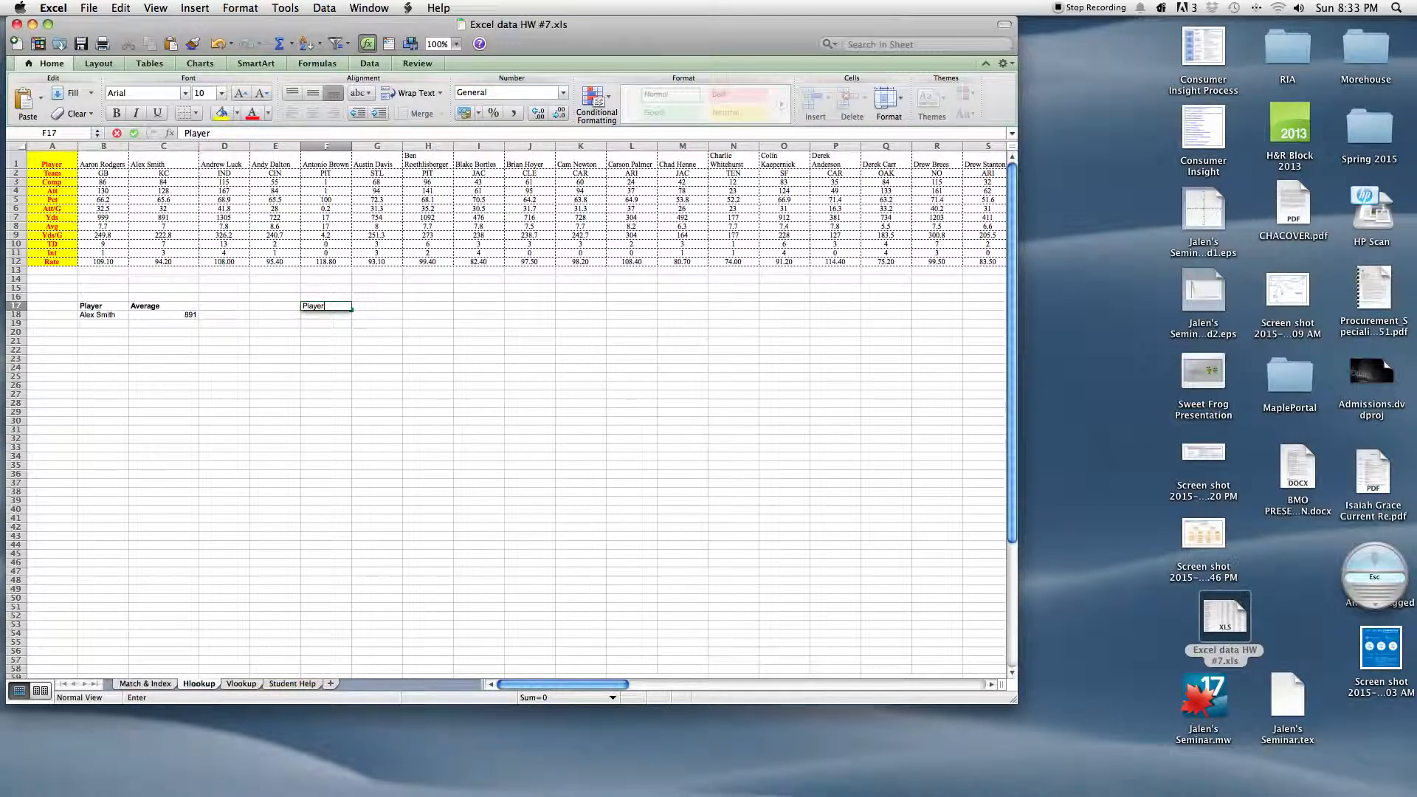
key("super+b")
key("super+a")
key("super+b")
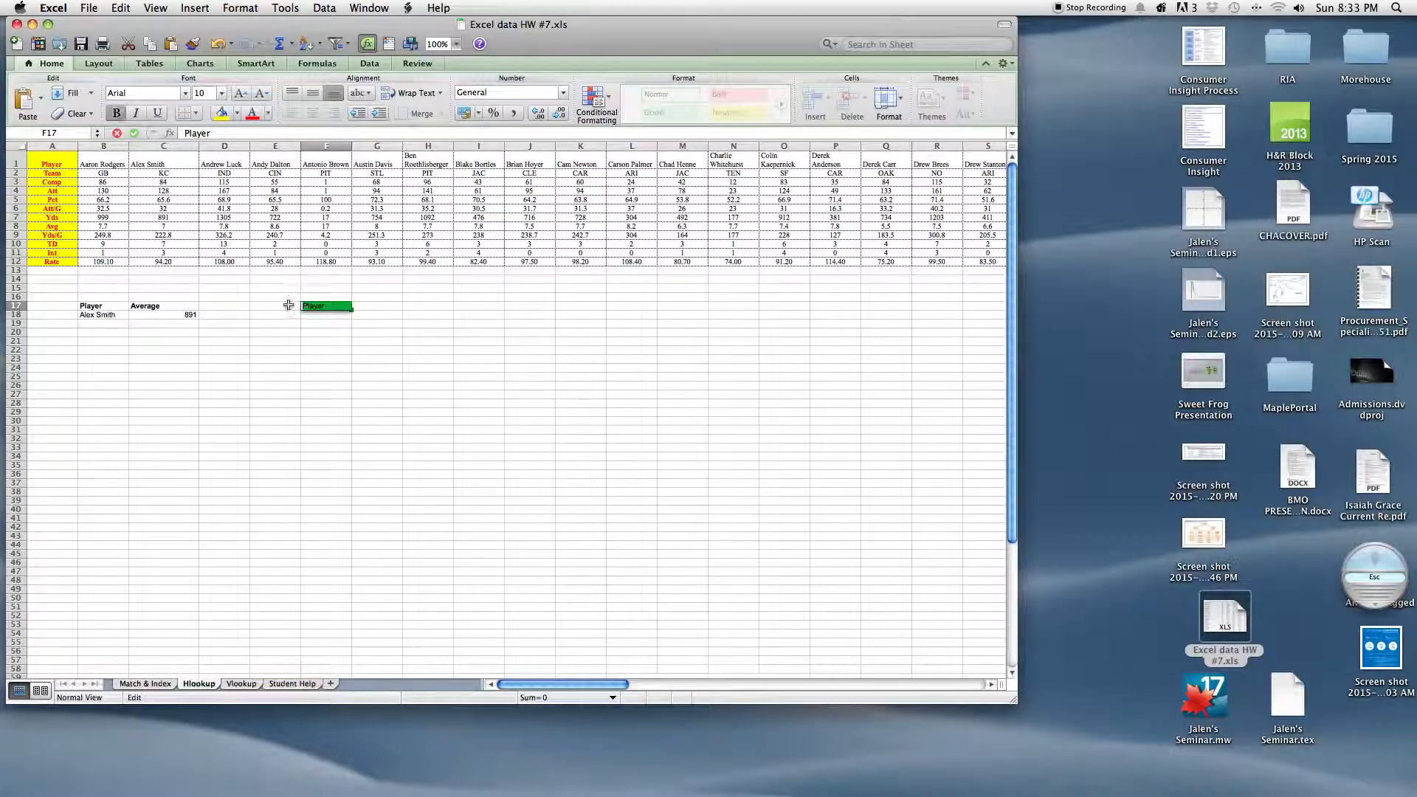
scroll(288, 305, "right", 1)
key("Return")
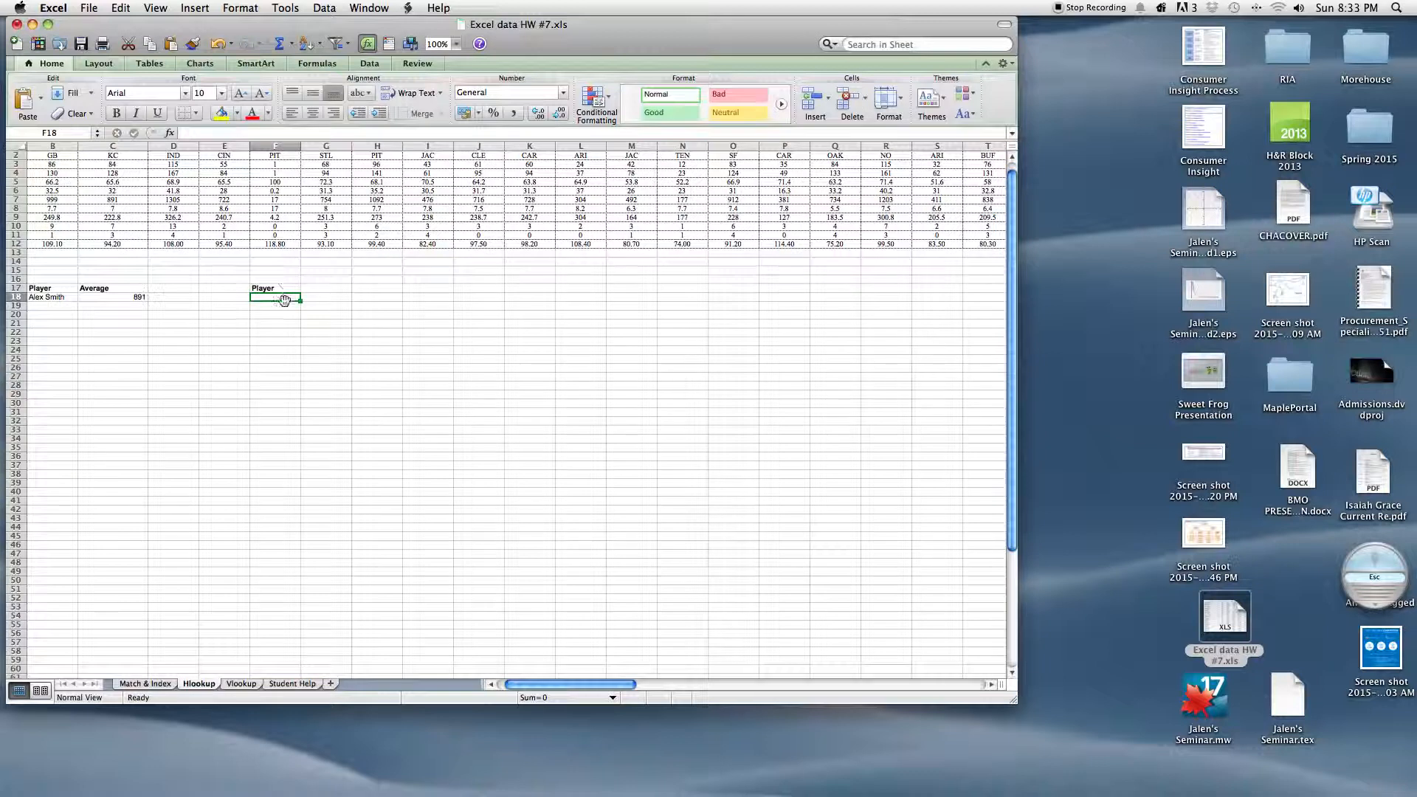
Look through the player columns and enter the heading "Competitions" in G17.
scroll(284, 300, "left", 1)
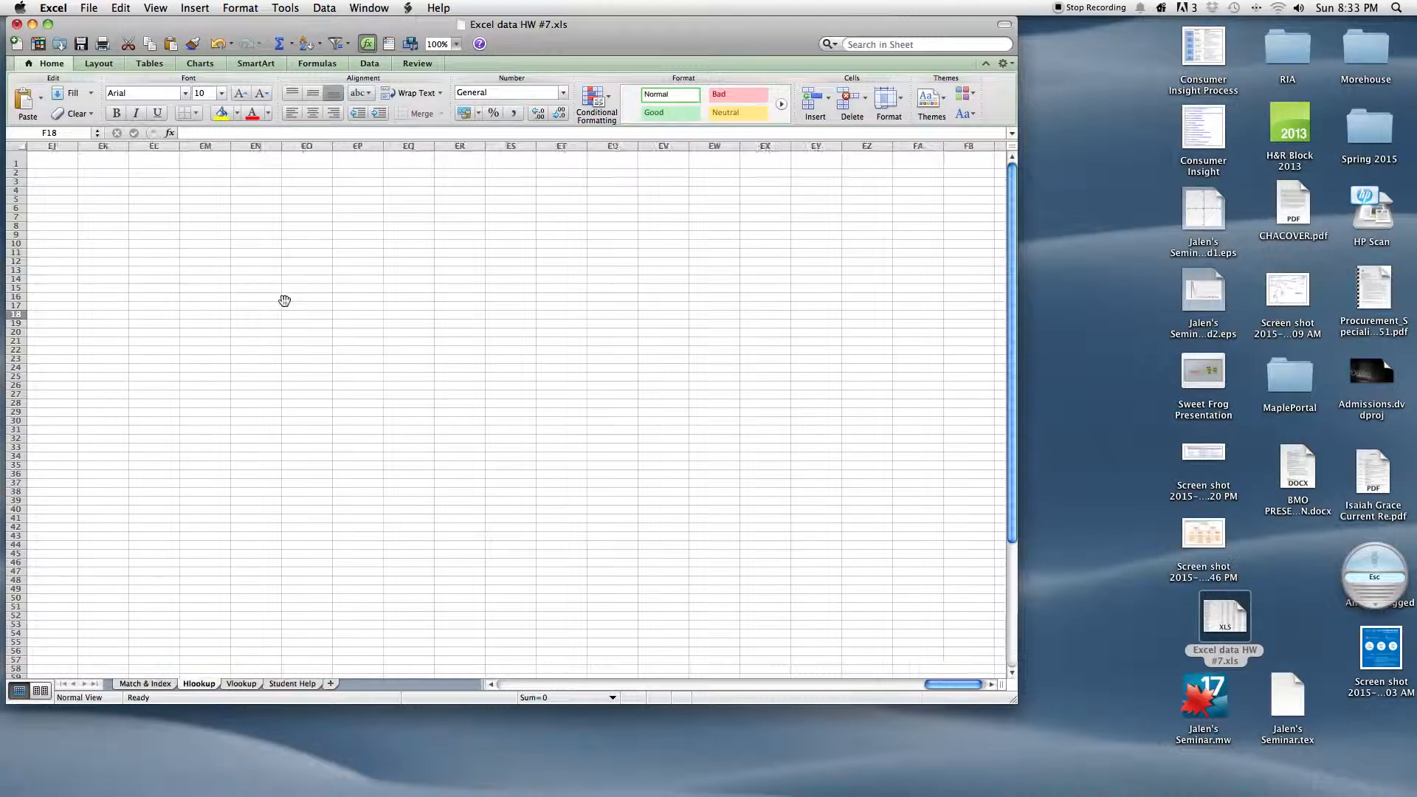
scroll(284, 300, "right", 12)
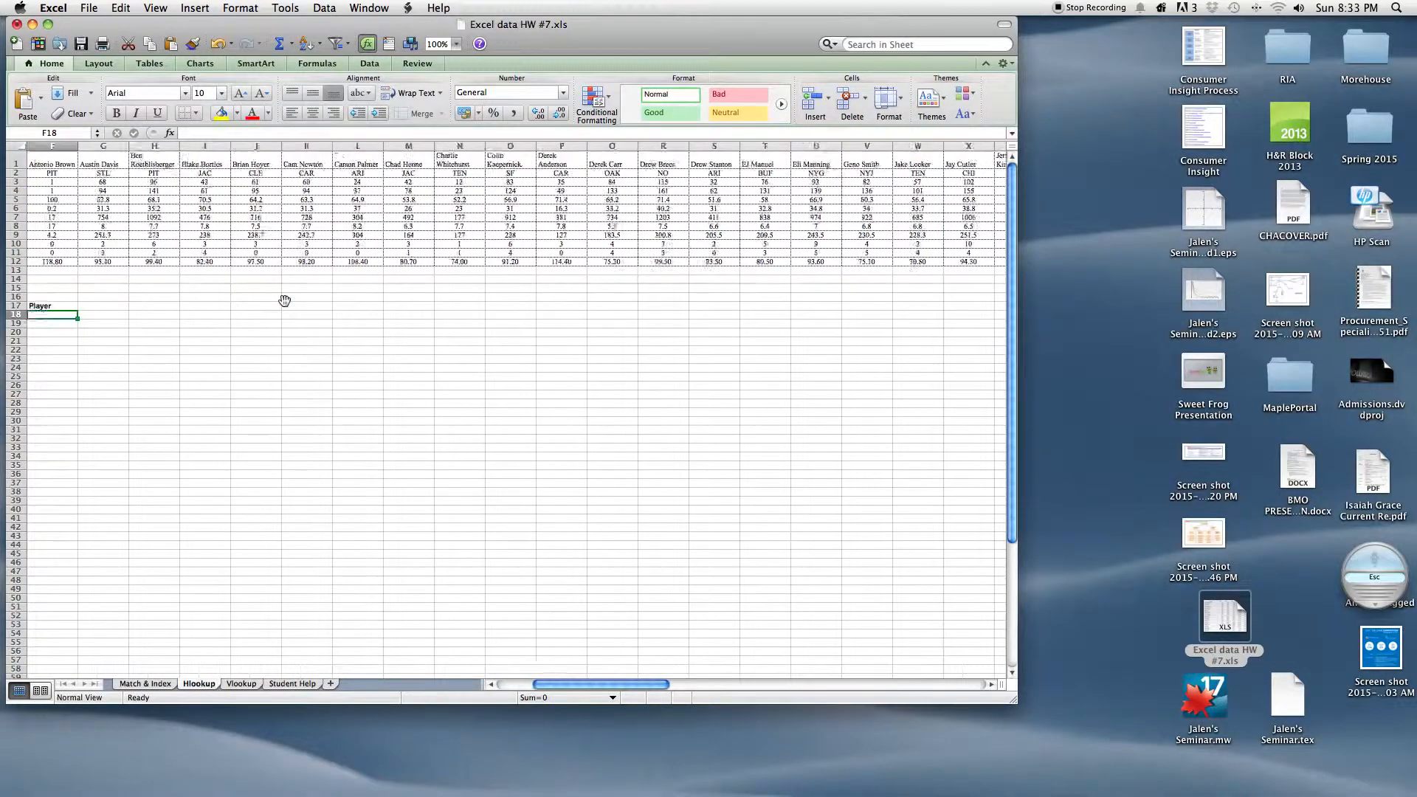
scroll(284, 300, "right", 16)
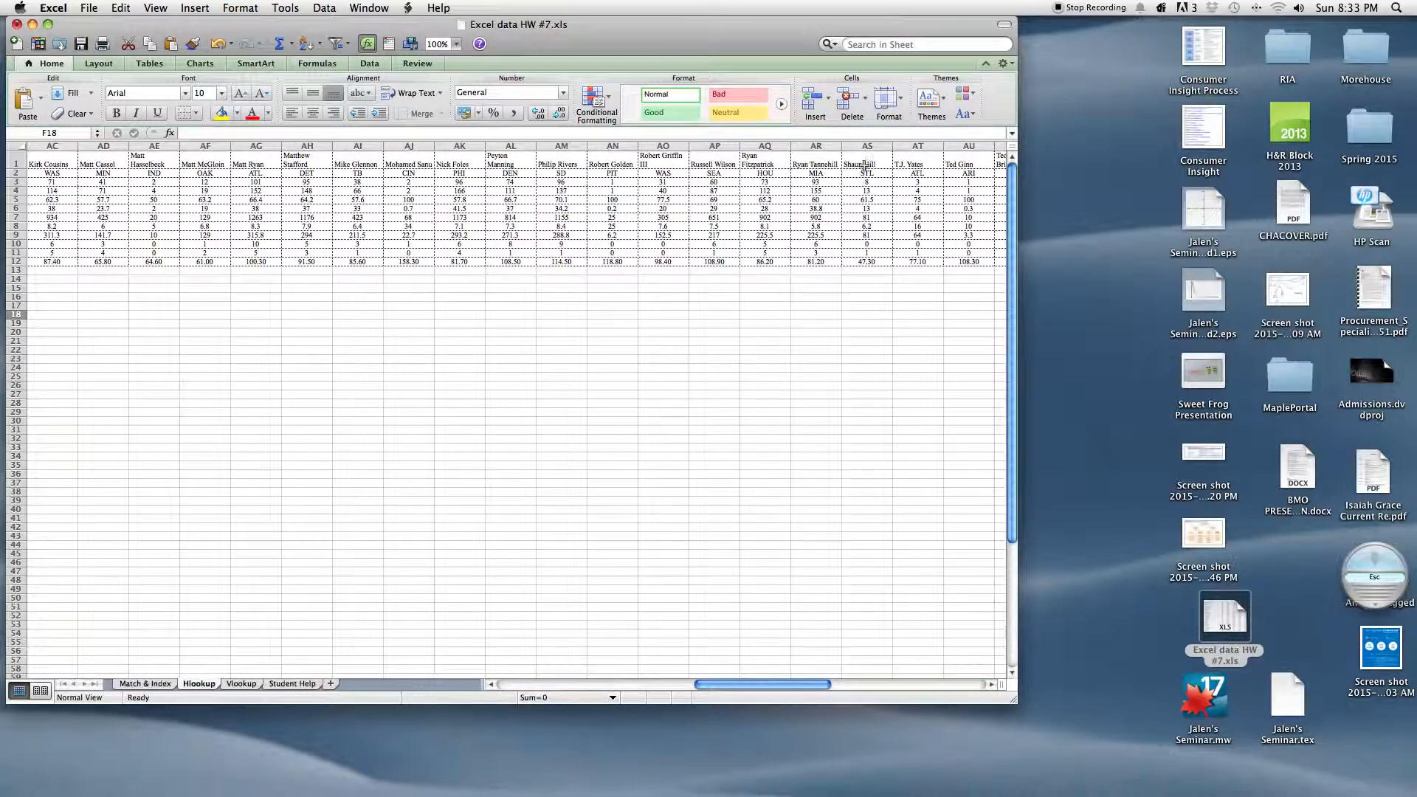
scroll(636, 302, "left", 20)
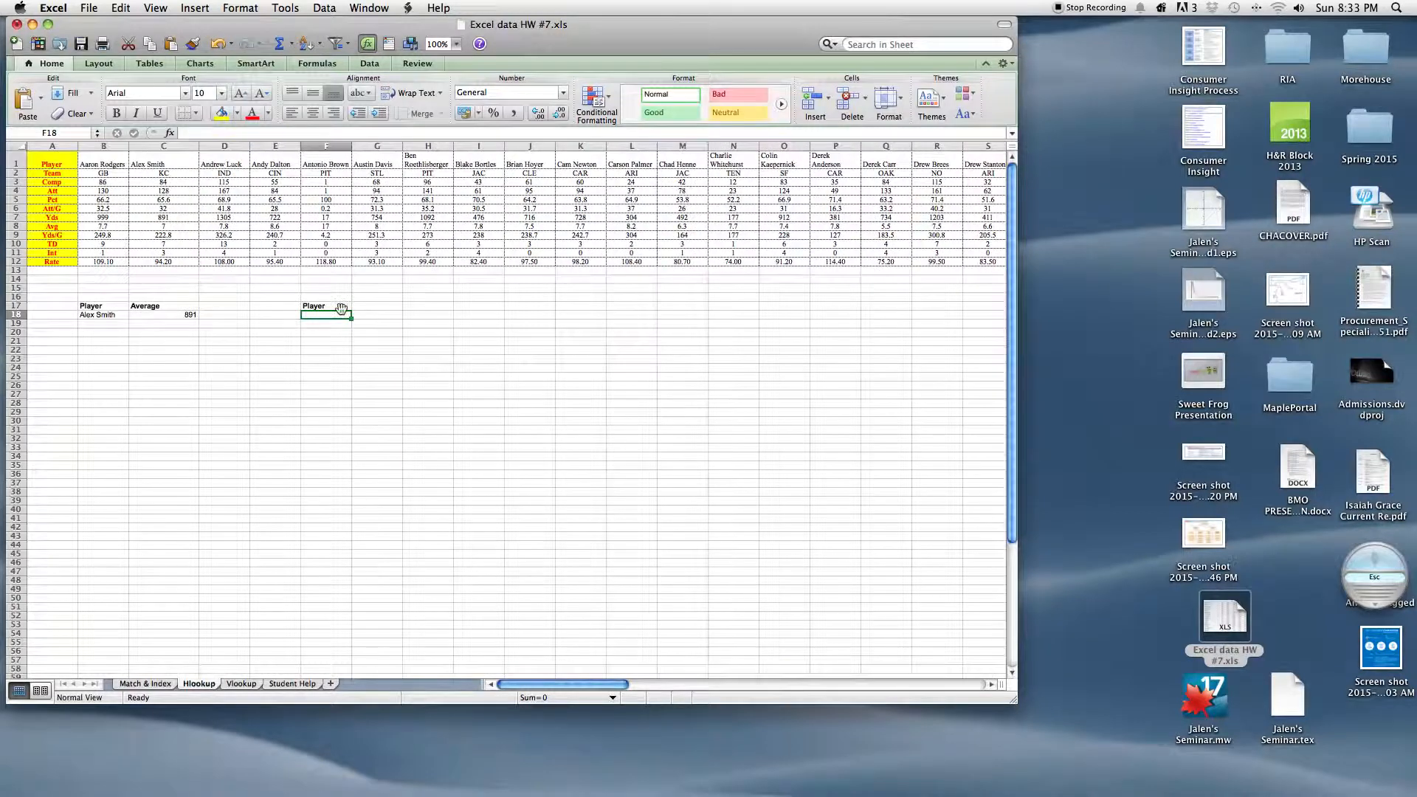
left_click(377, 306)
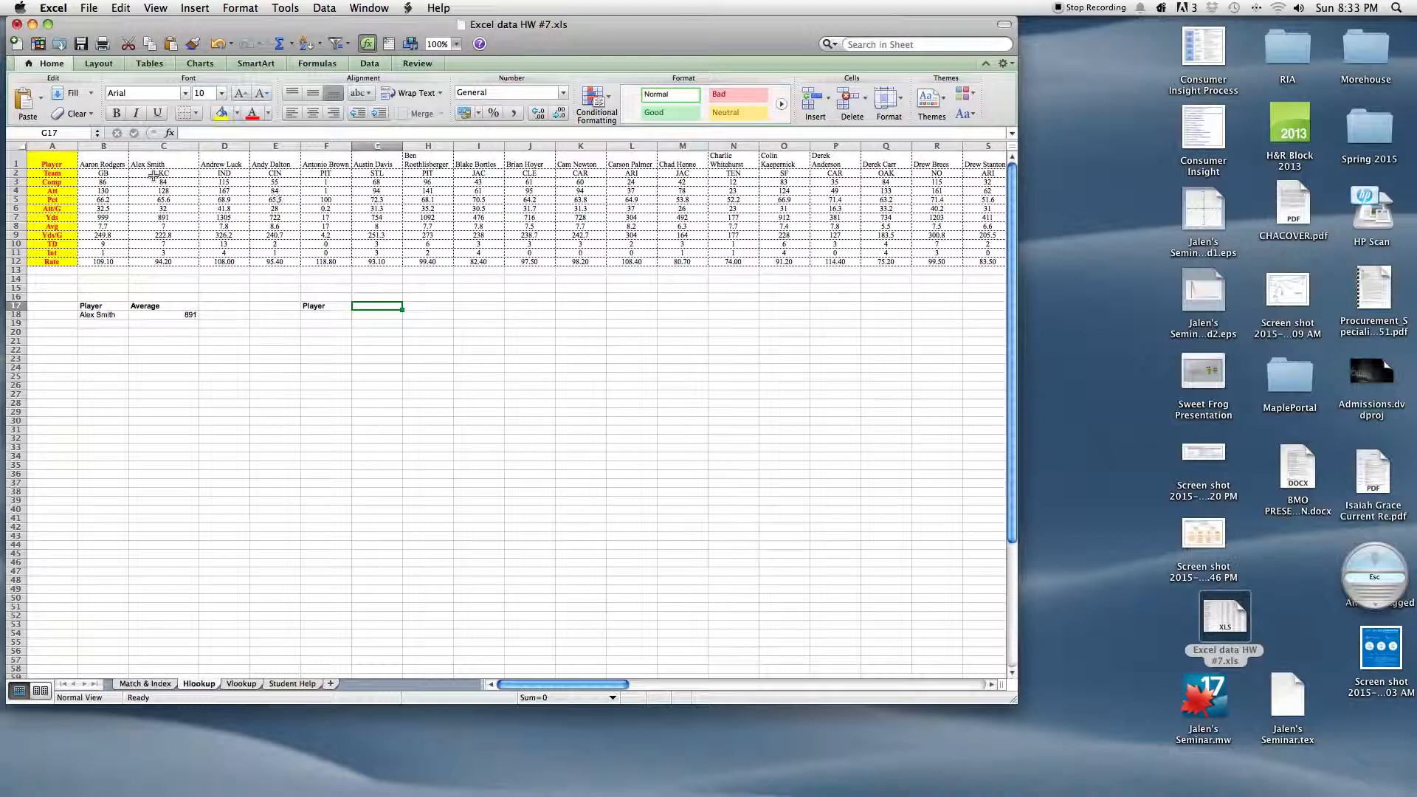
scroll(155, 189, "right", 5)
scroll(153, 190, "left", 5)
double_click(389, 306)
type("Competitions")
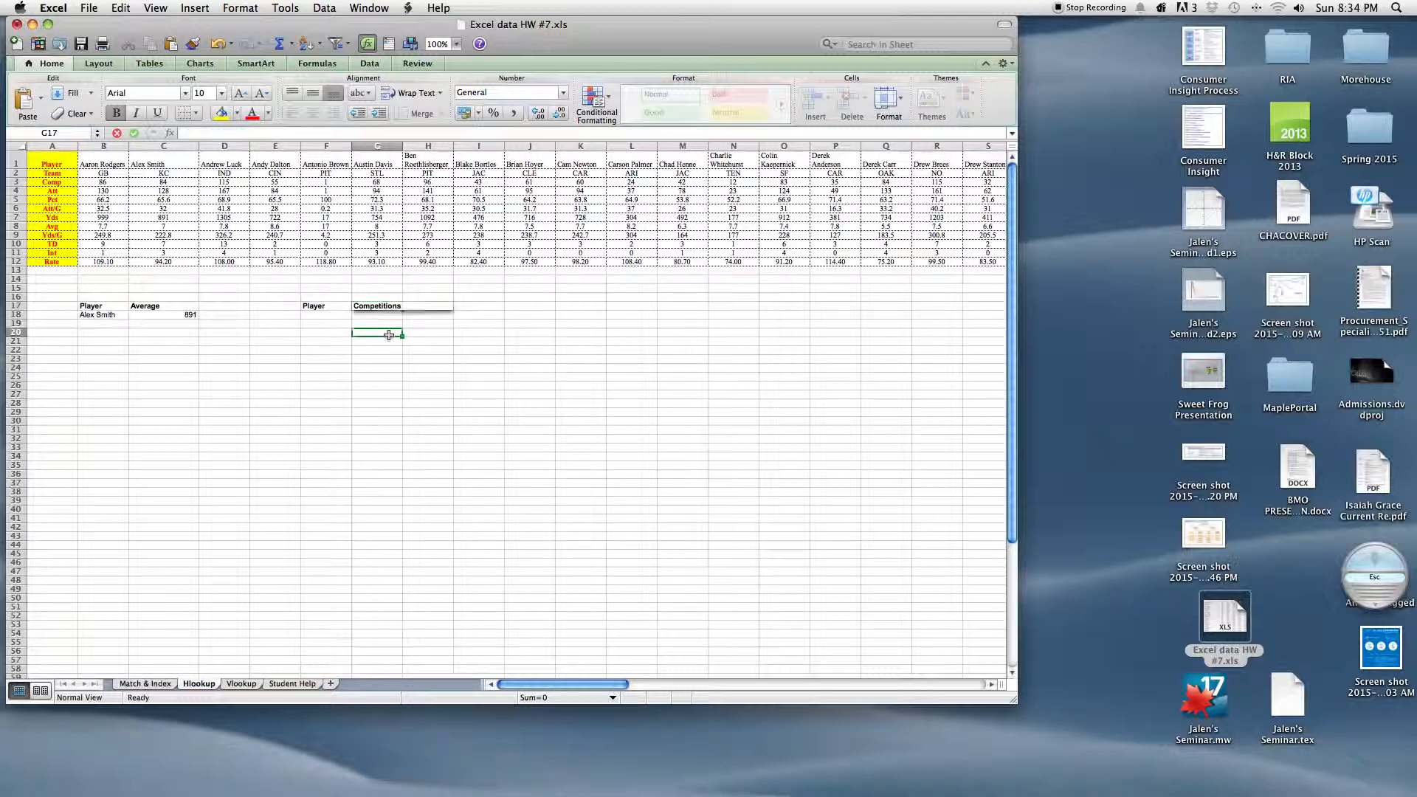
left_click(388, 333)
Start an HLOOKUP formula in G18 under the Competitions heading, with F18 as the lookup value.
left_click(382, 316)
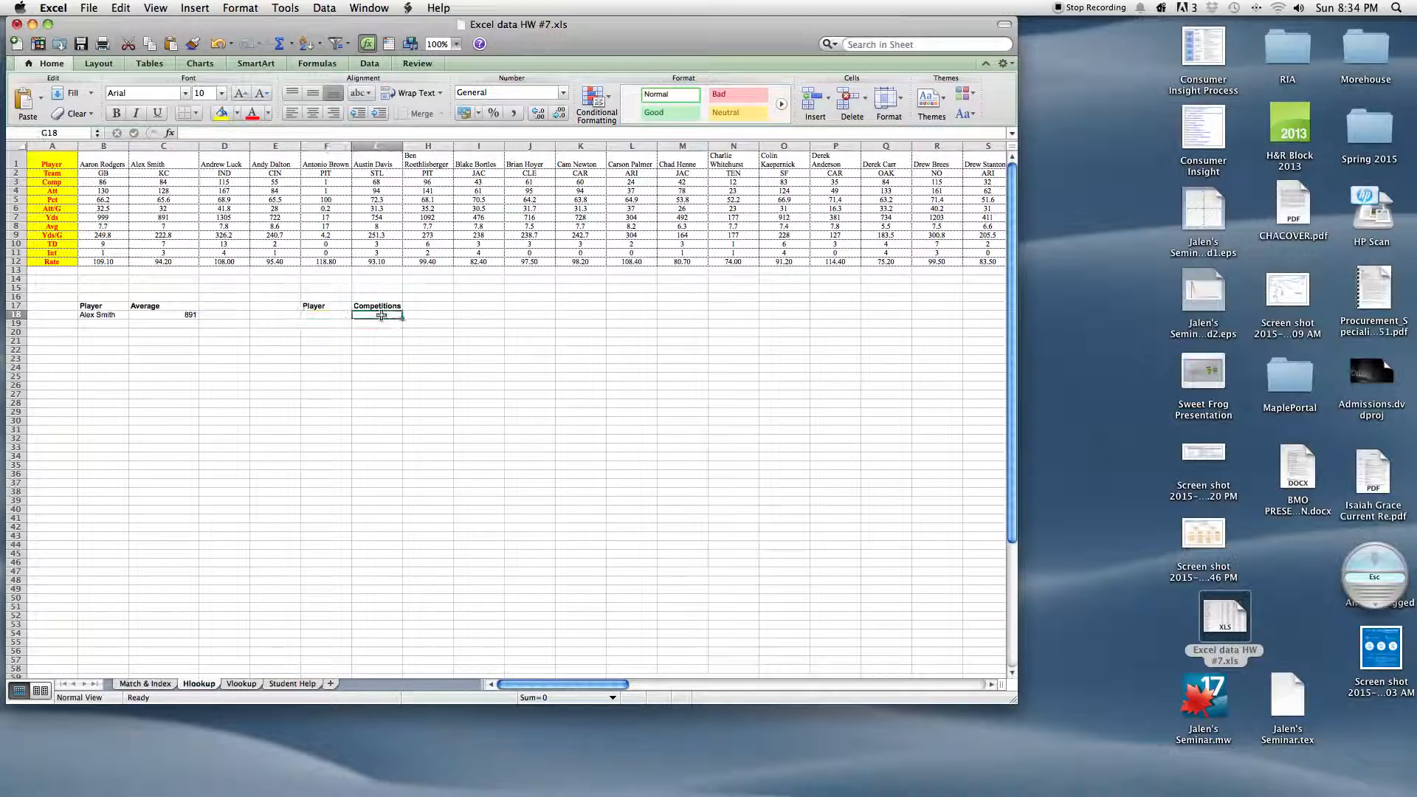
type("=")
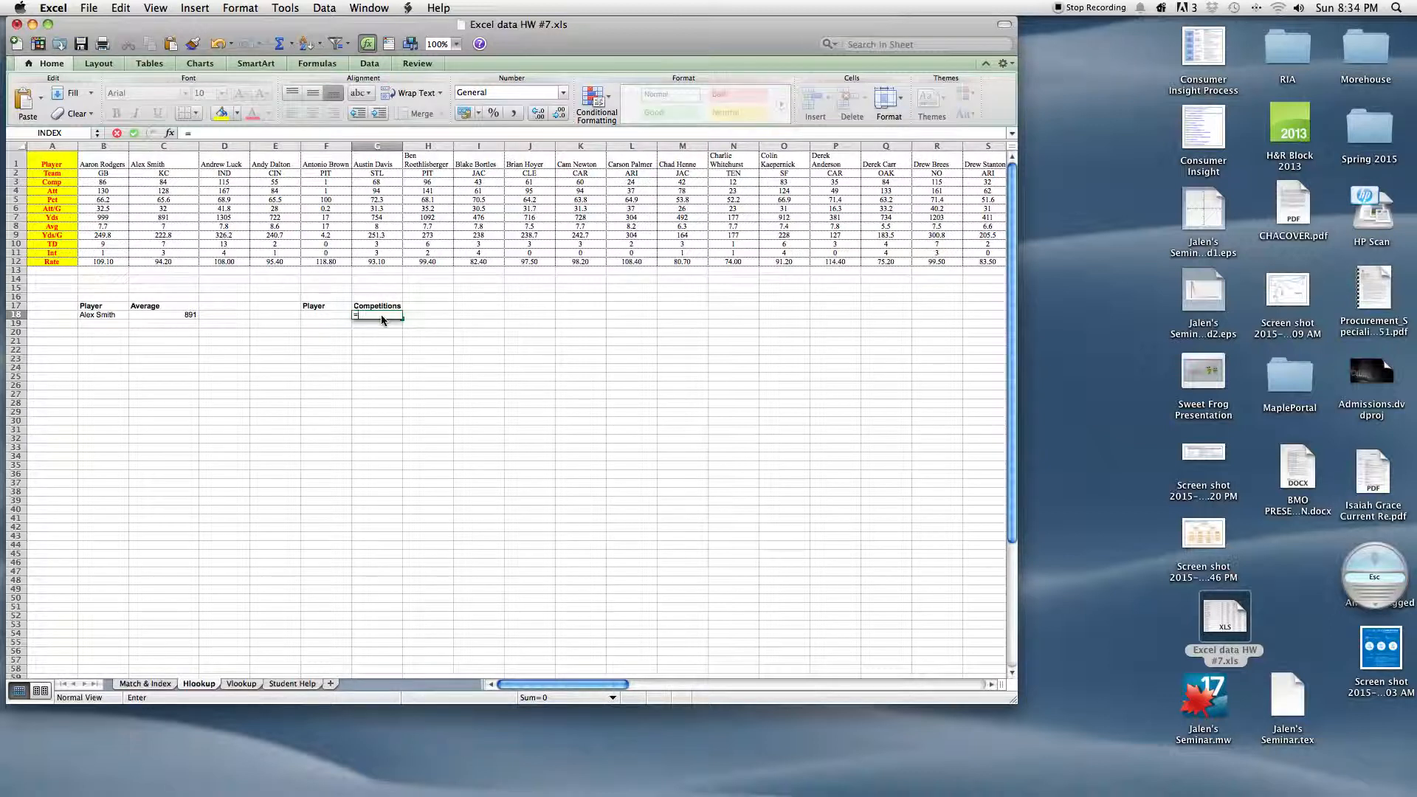
type("h")
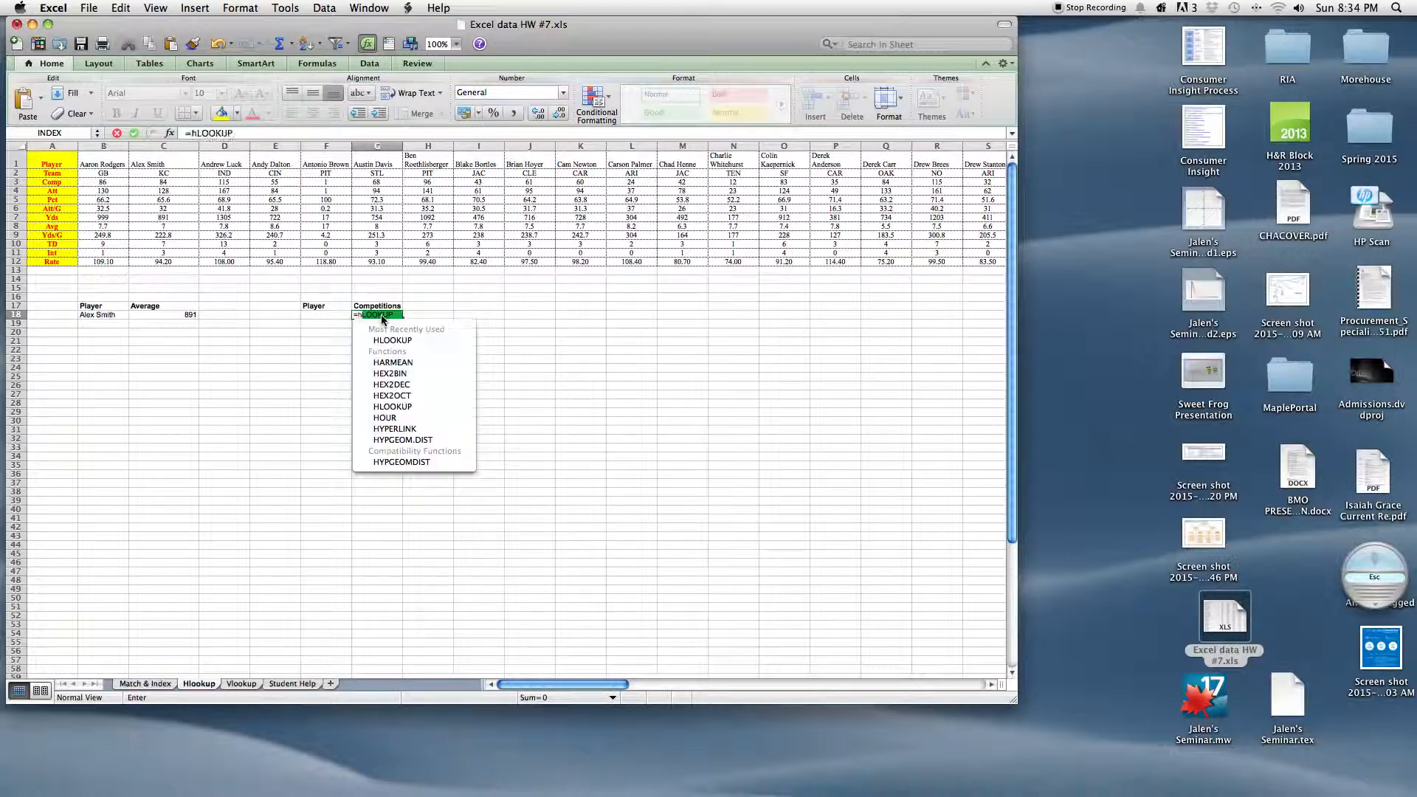
key("Down")
key("Down")
key("Up")
key("Tab")
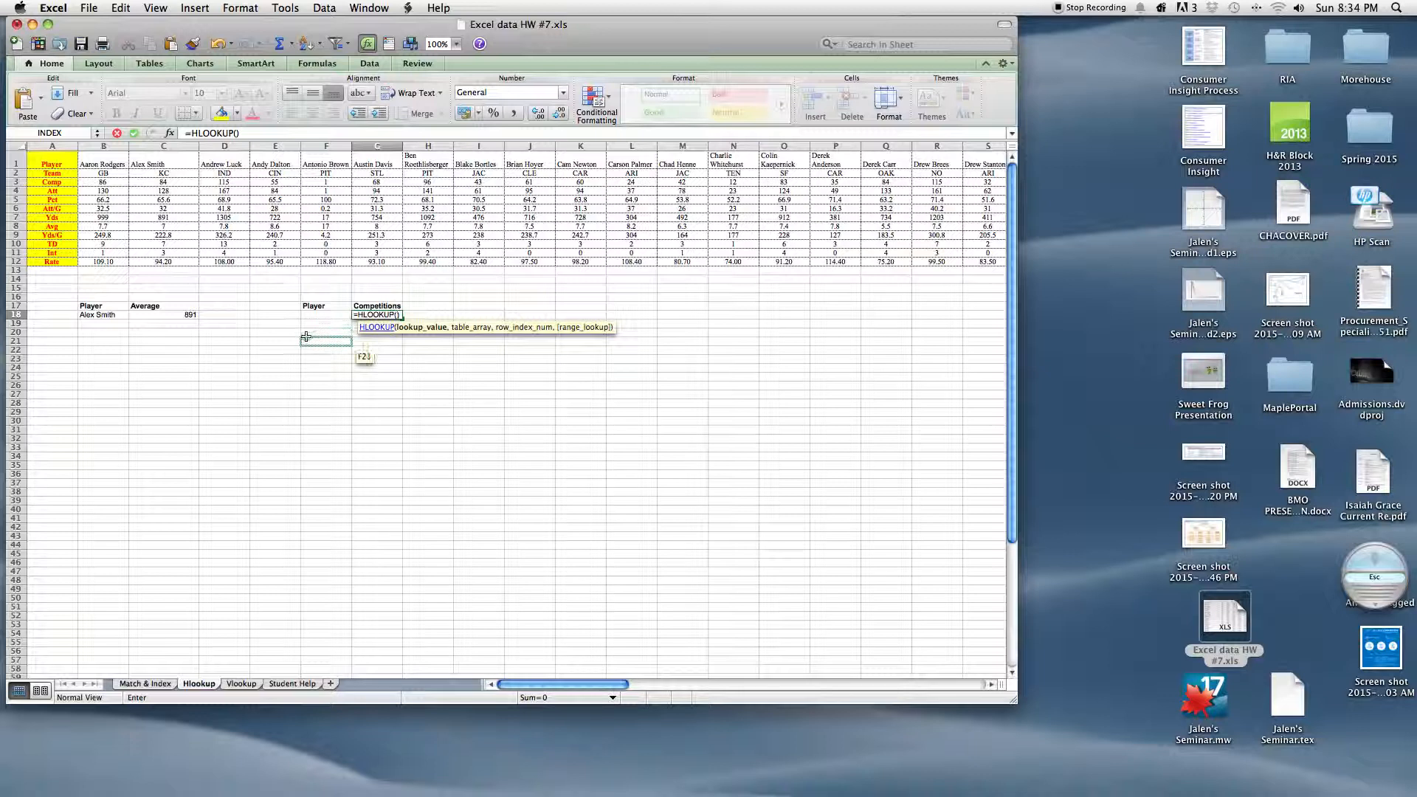
left_click(312, 315)
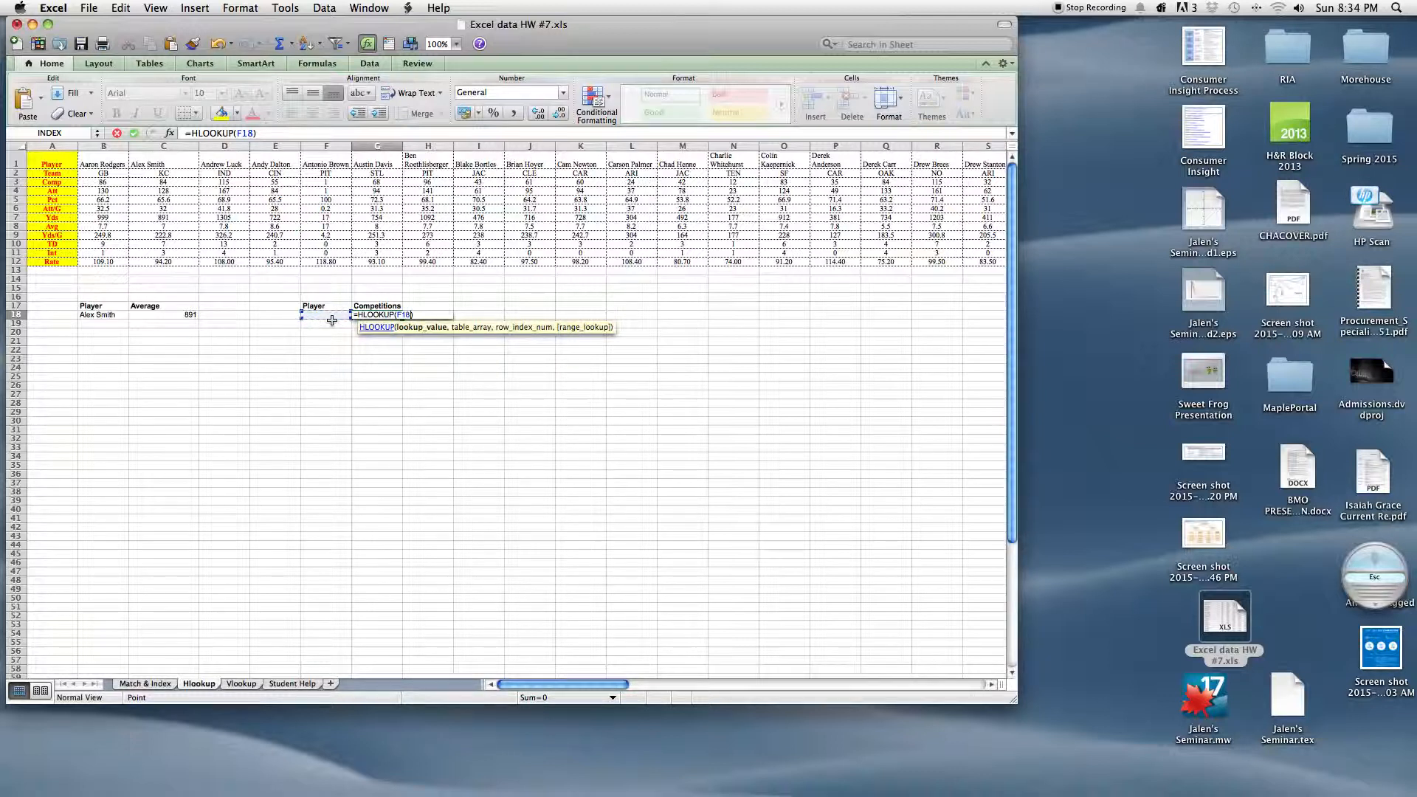
type(",")
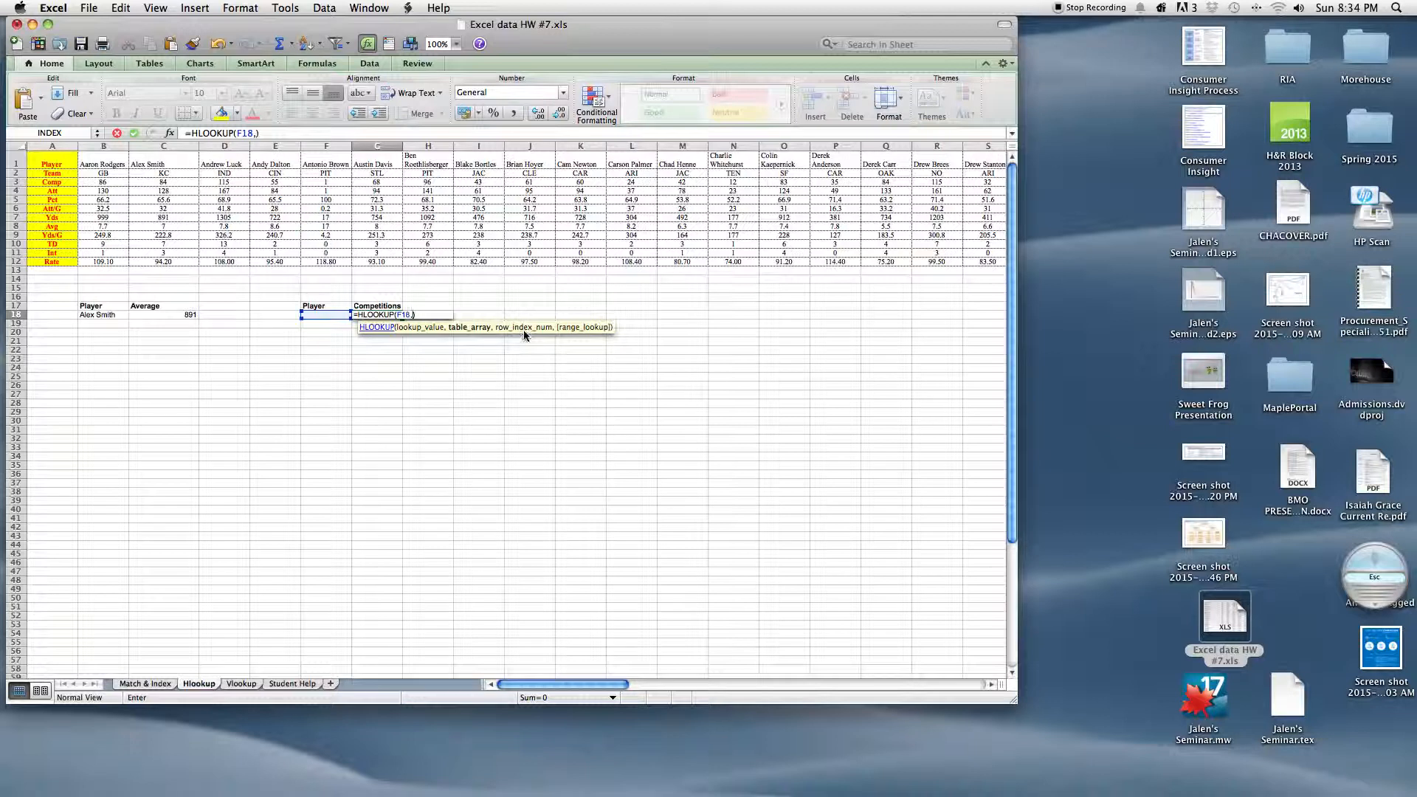
Set the HLOOKUP table array to B1:AY12, covering all player columns and statistic rows.
left_click(102, 160)
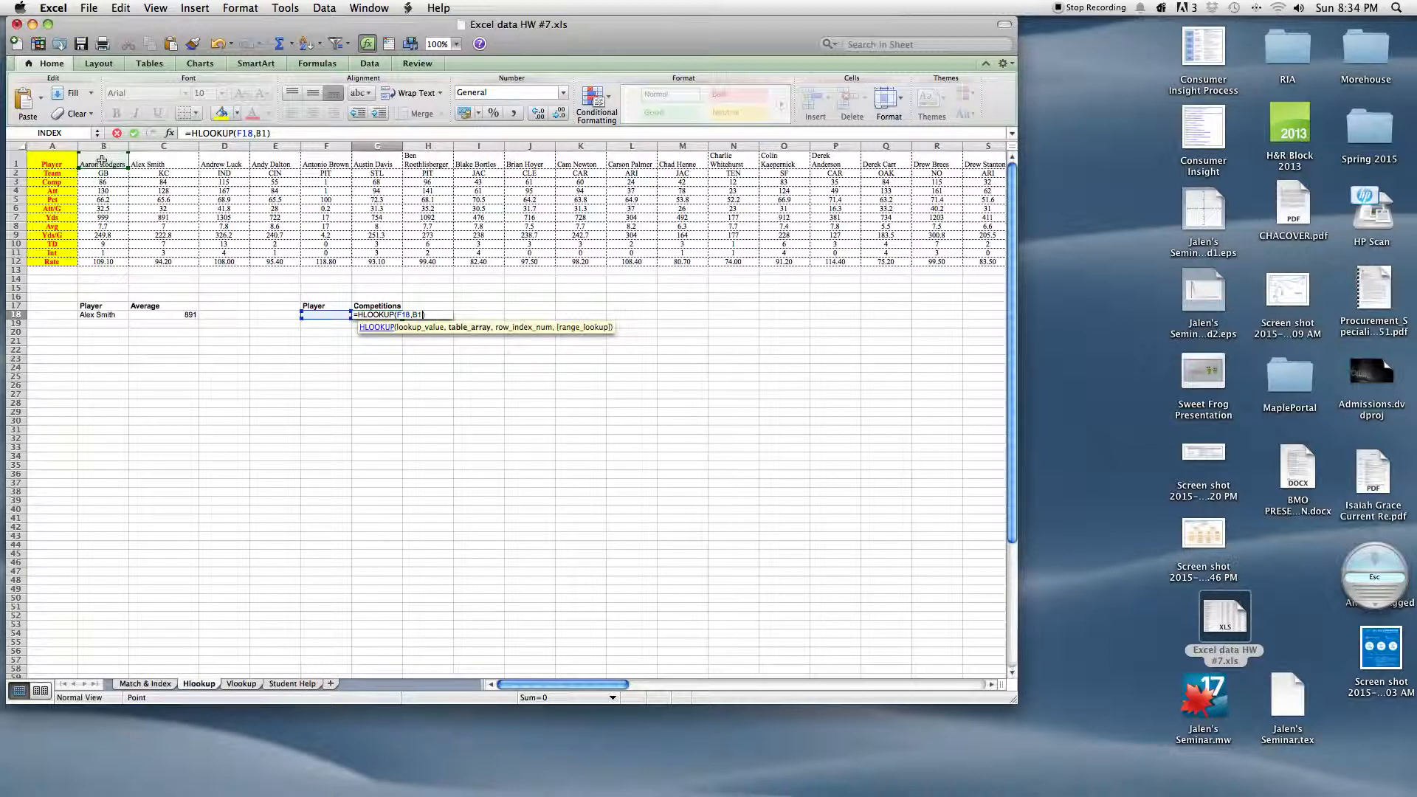
left_click_drag(102, 161, 319, 147)
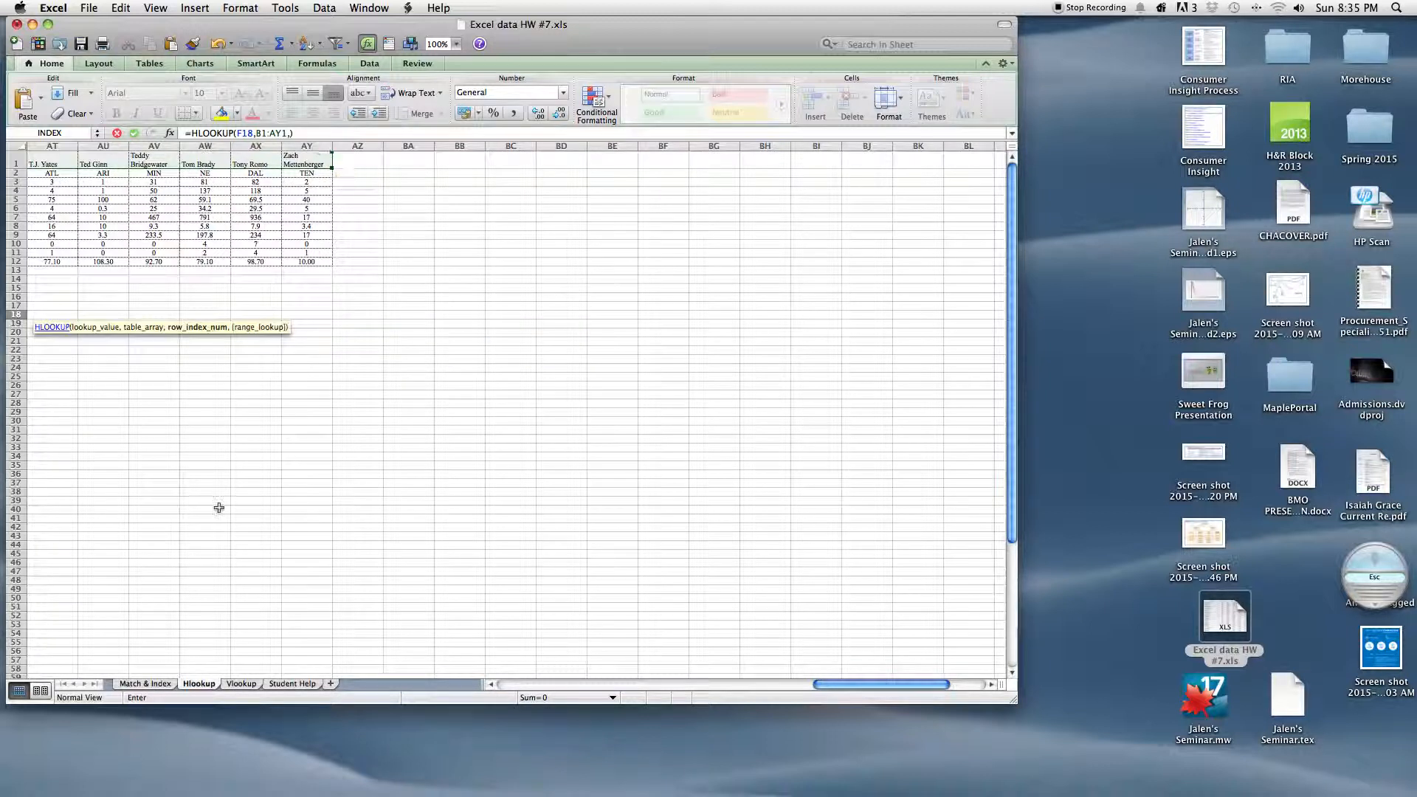
type(",")
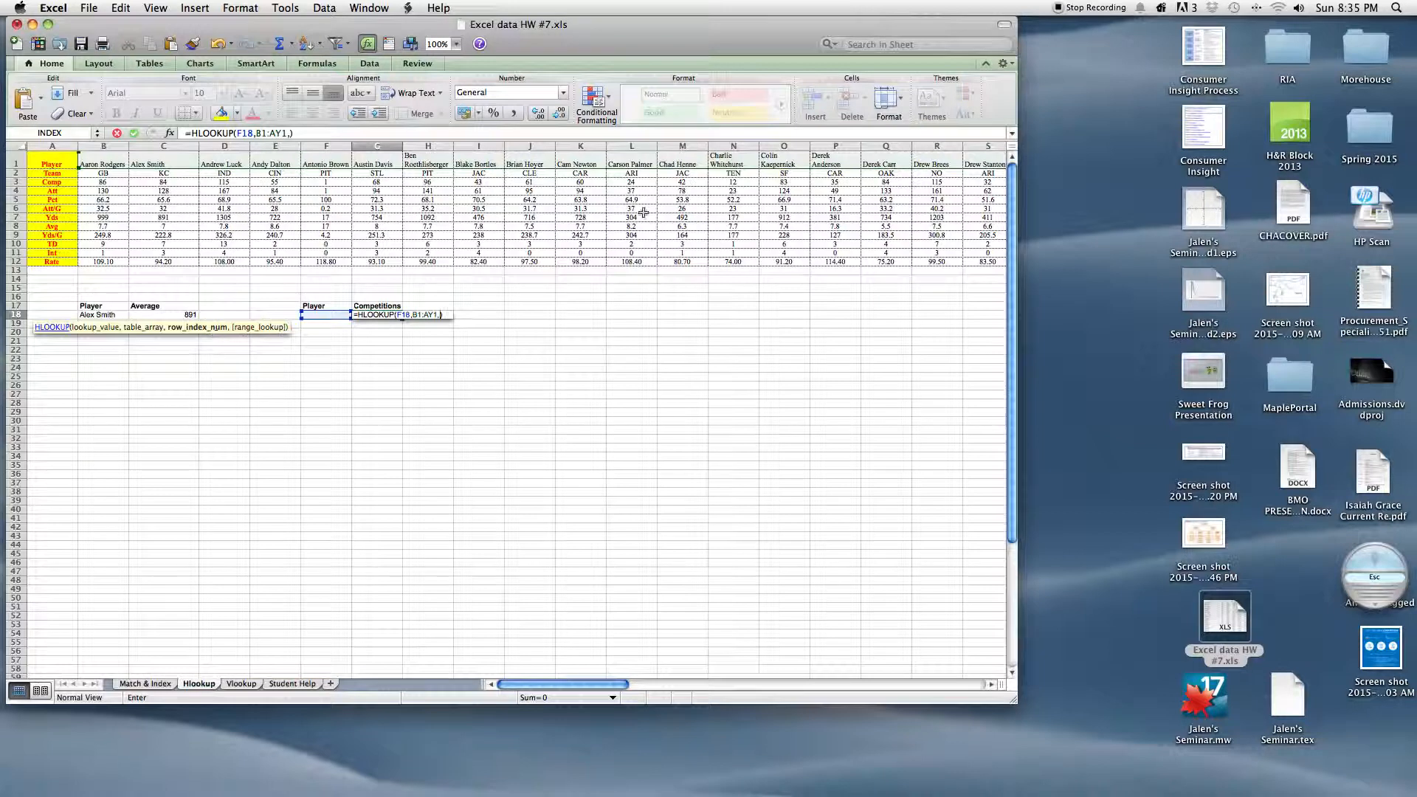
scroll(642, 213, "right", 8)
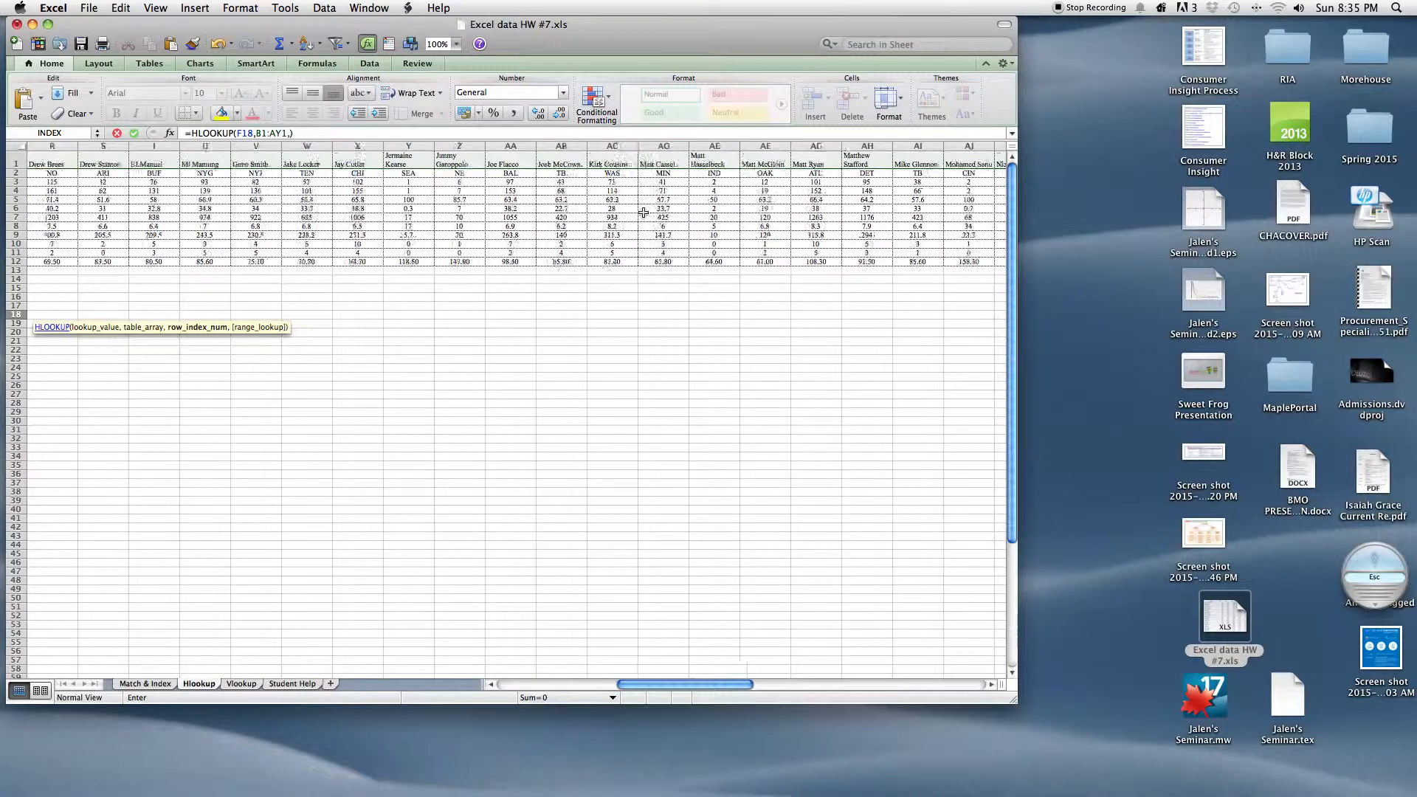
scroll(644, 212, "right", 12)
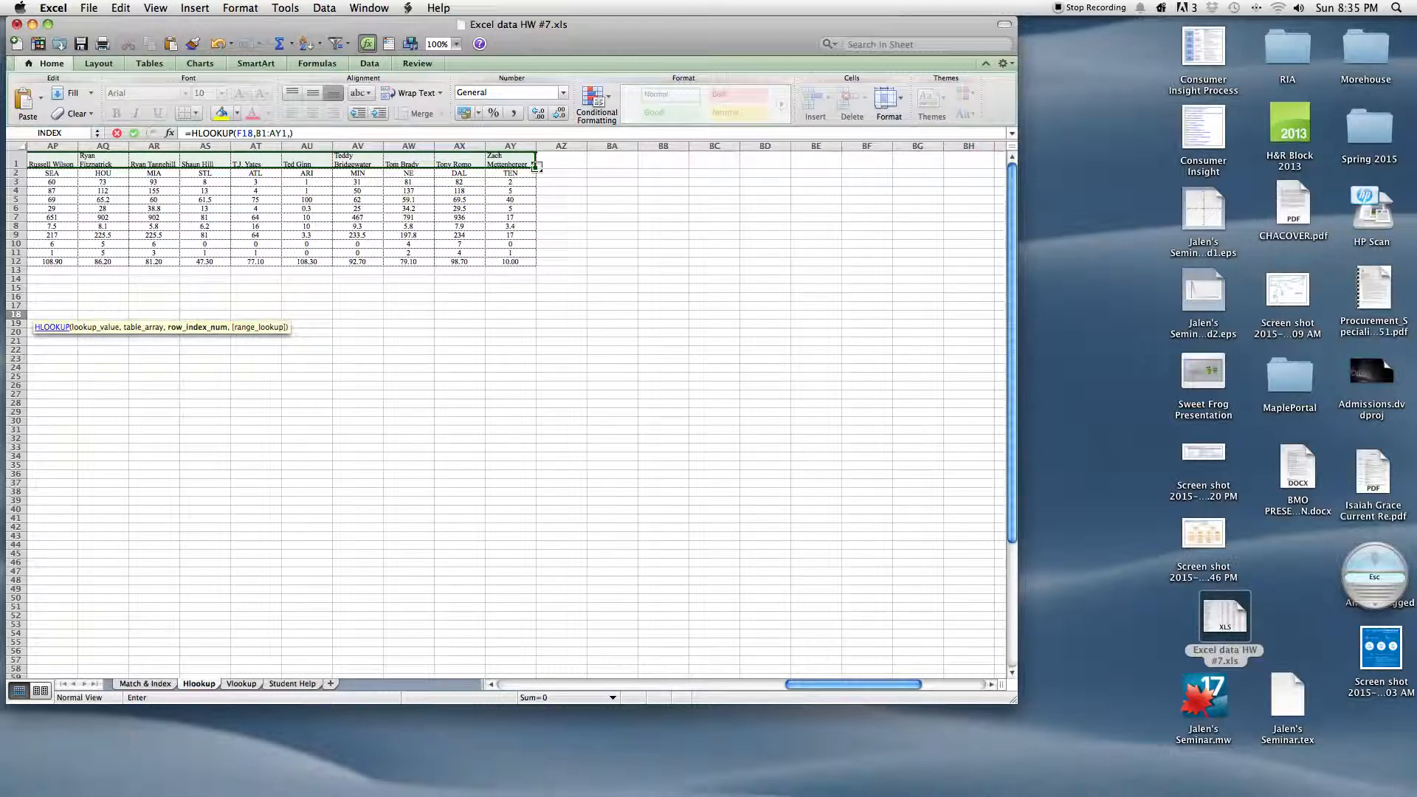
left_click_drag(537, 167, 530, 269)
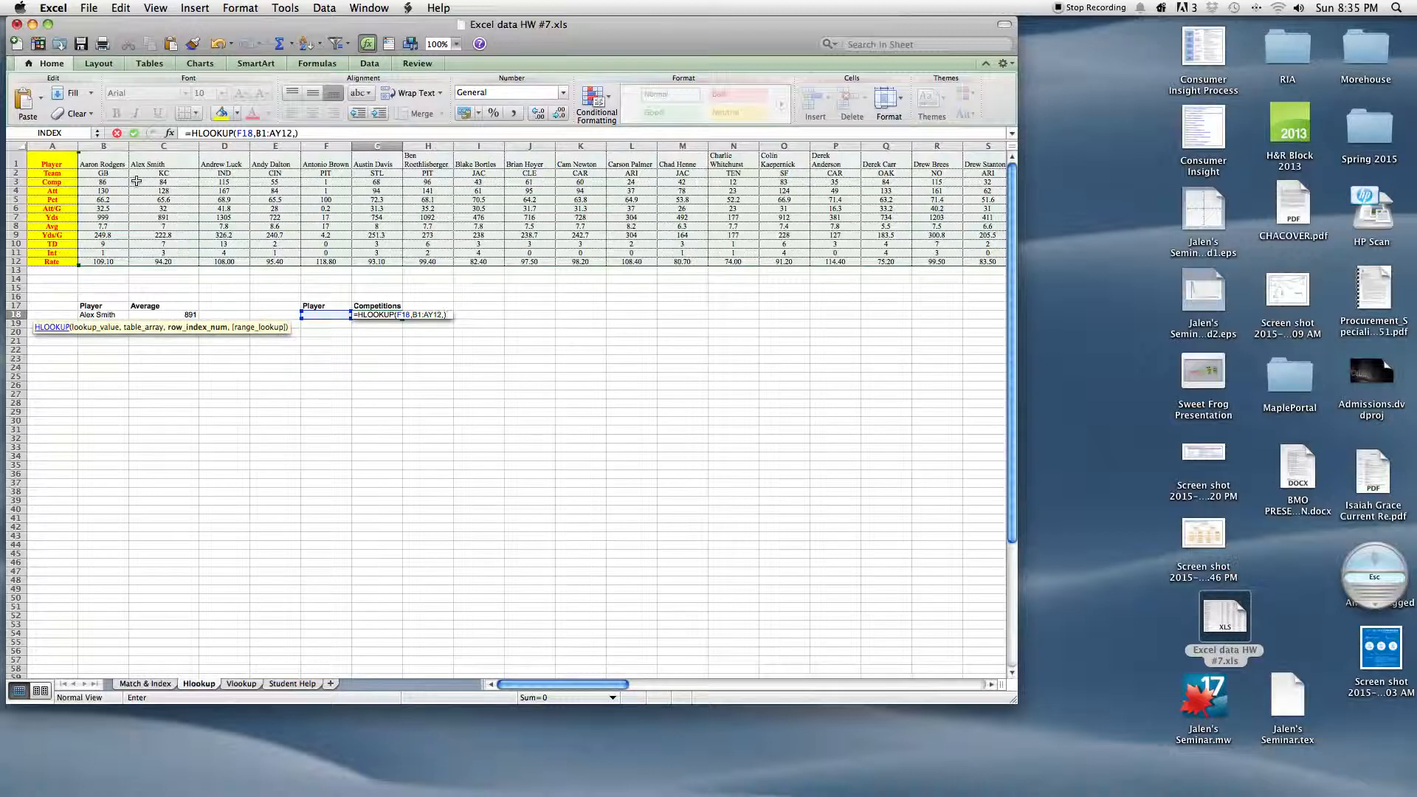
Set the row index of the HLOOKUP formula in G18 to 3 and complete the formula.
key("Left")
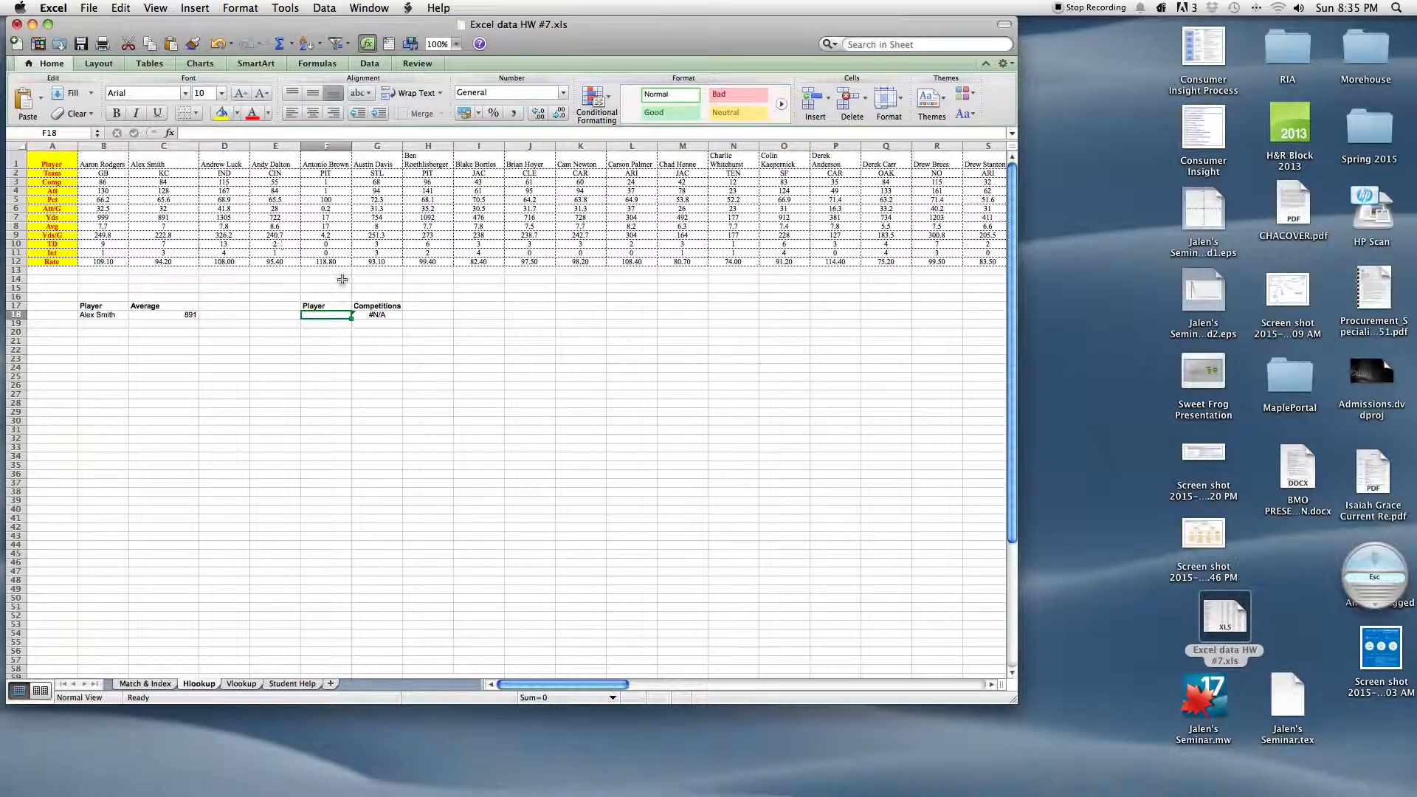
double_click(392, 321)
double_click(389, 313)
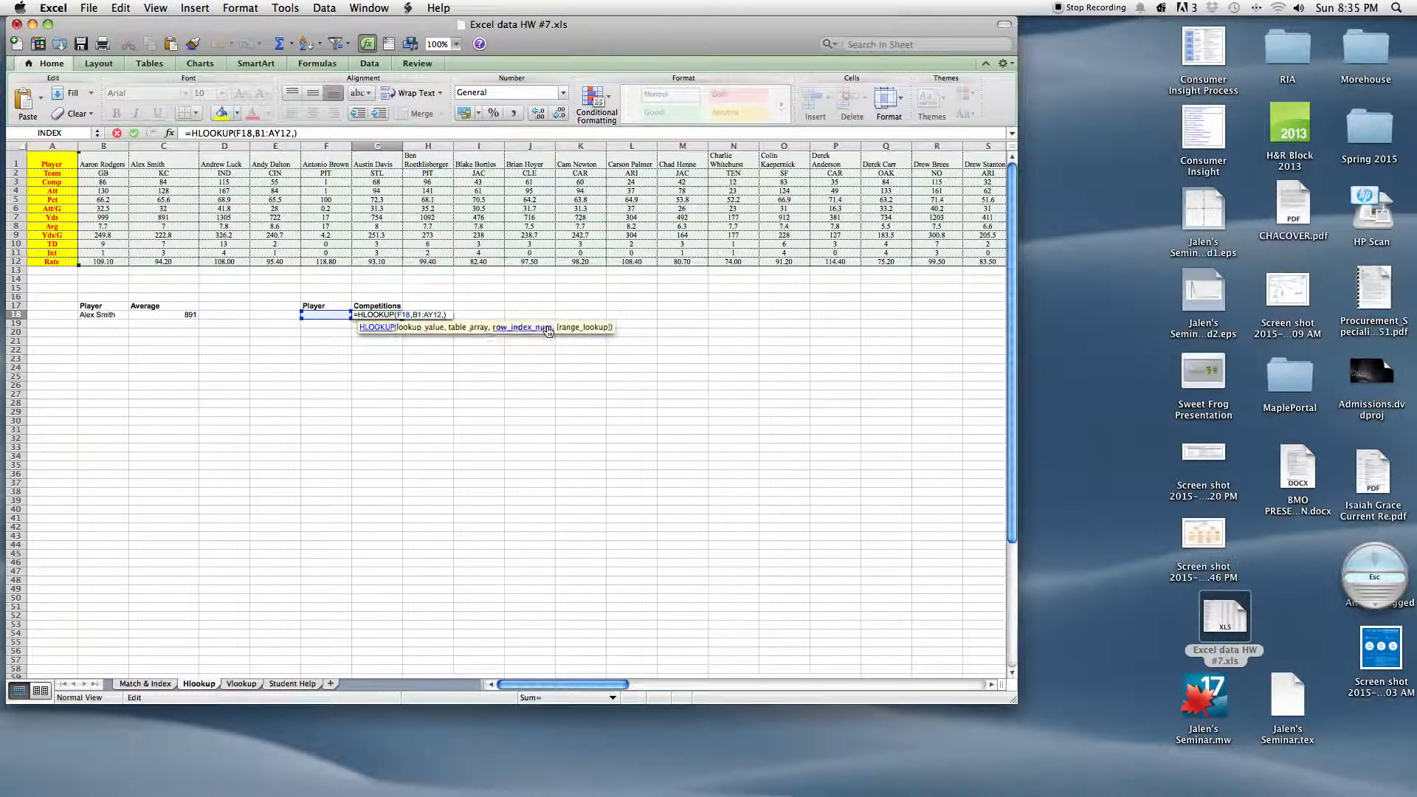
type("3")
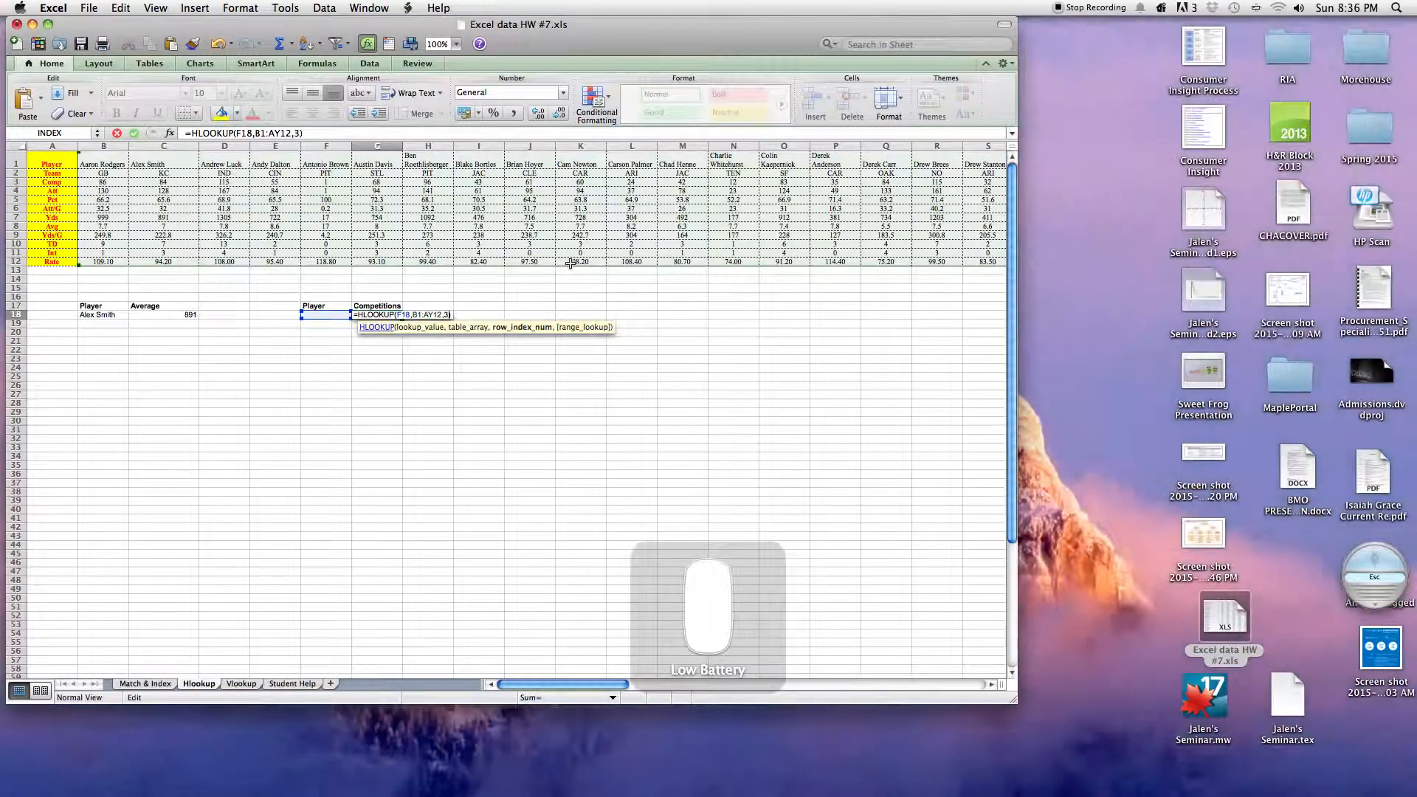
key("Return")
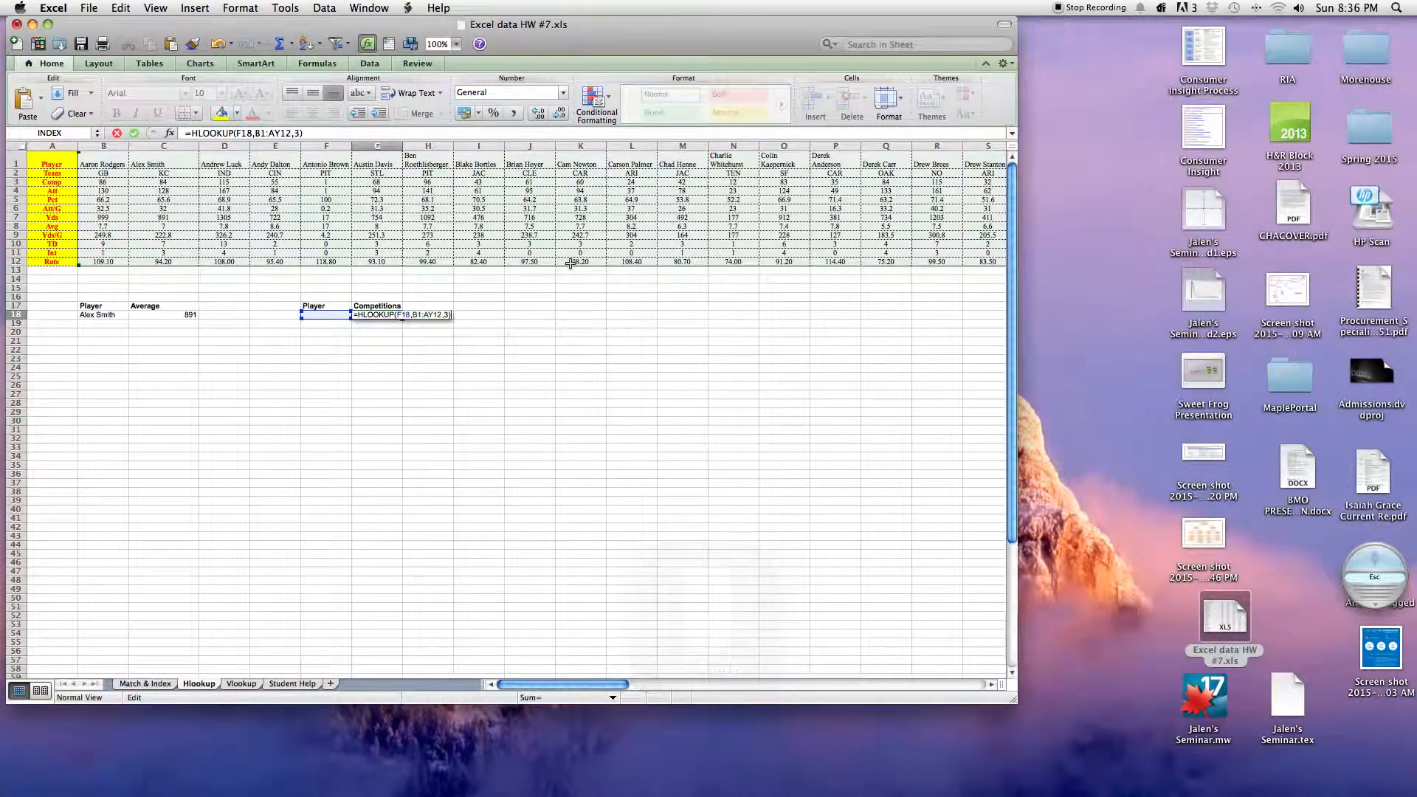
Enter Shaun Hill in F18 as the player to look up.
left_click(331, 316)
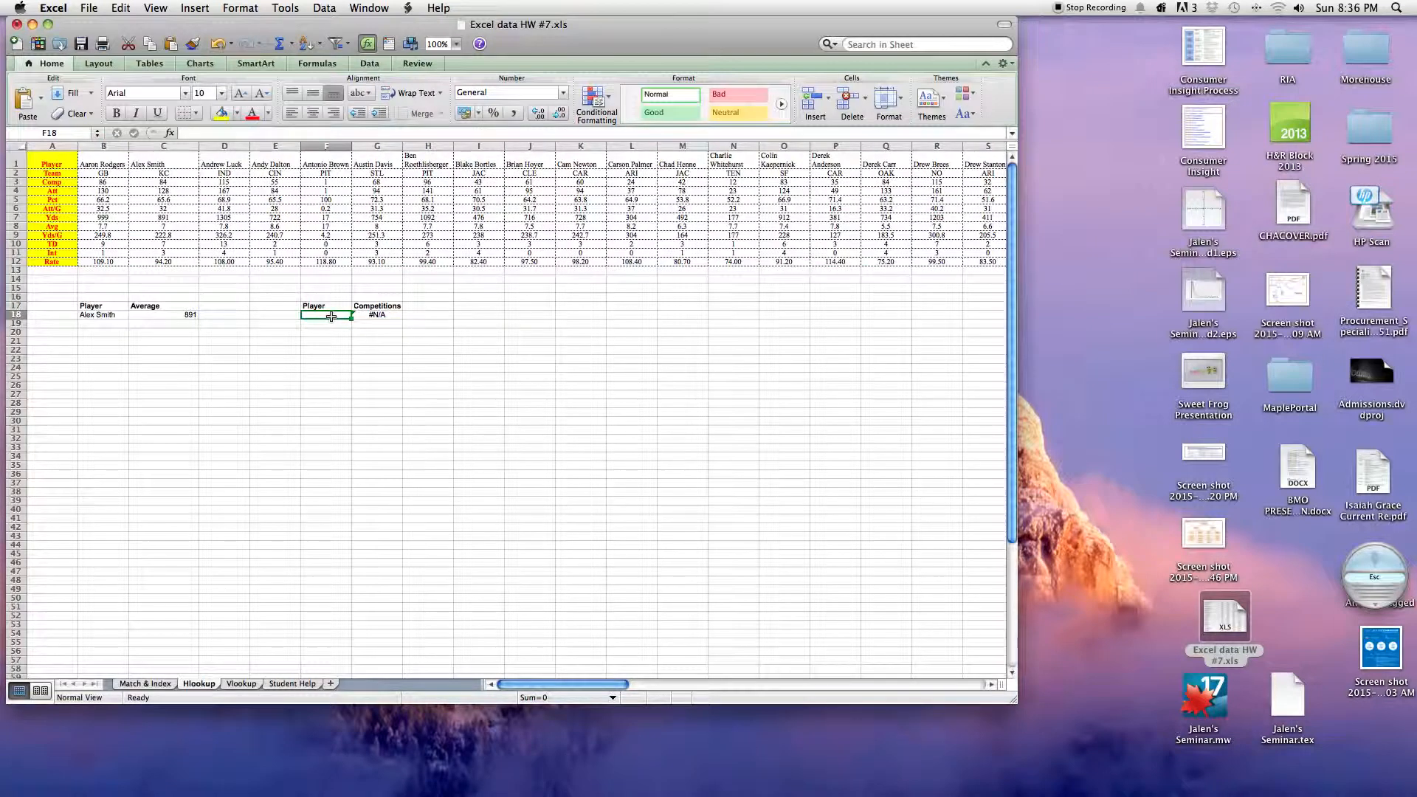
type("Shaun Hill")
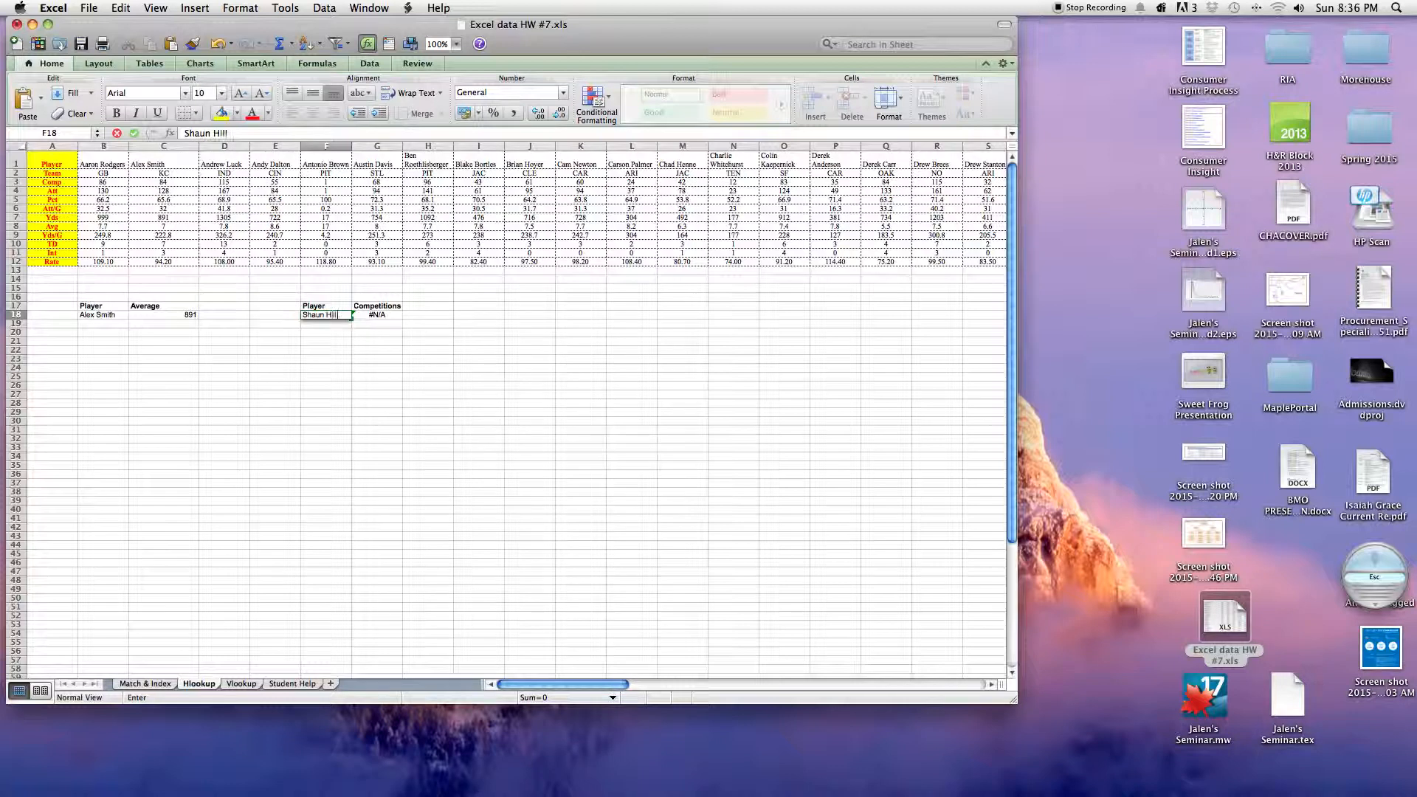
key("Return")
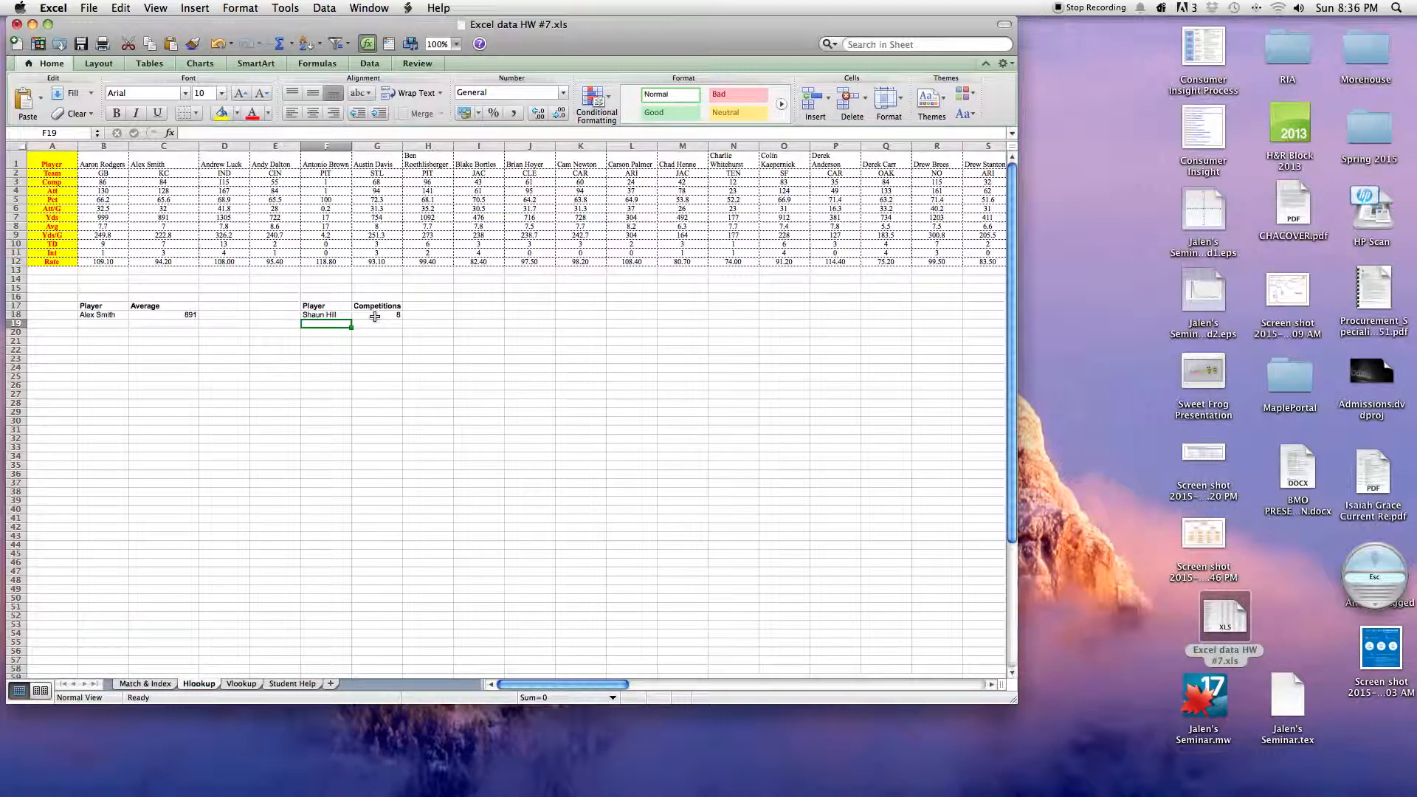
Replace the player name in F18 with Tom Brandy to test the HLOOKUP formula.
key("BackSpace")
left_click(341, 315)
key("BackSpace")
type("Tom Brandy")
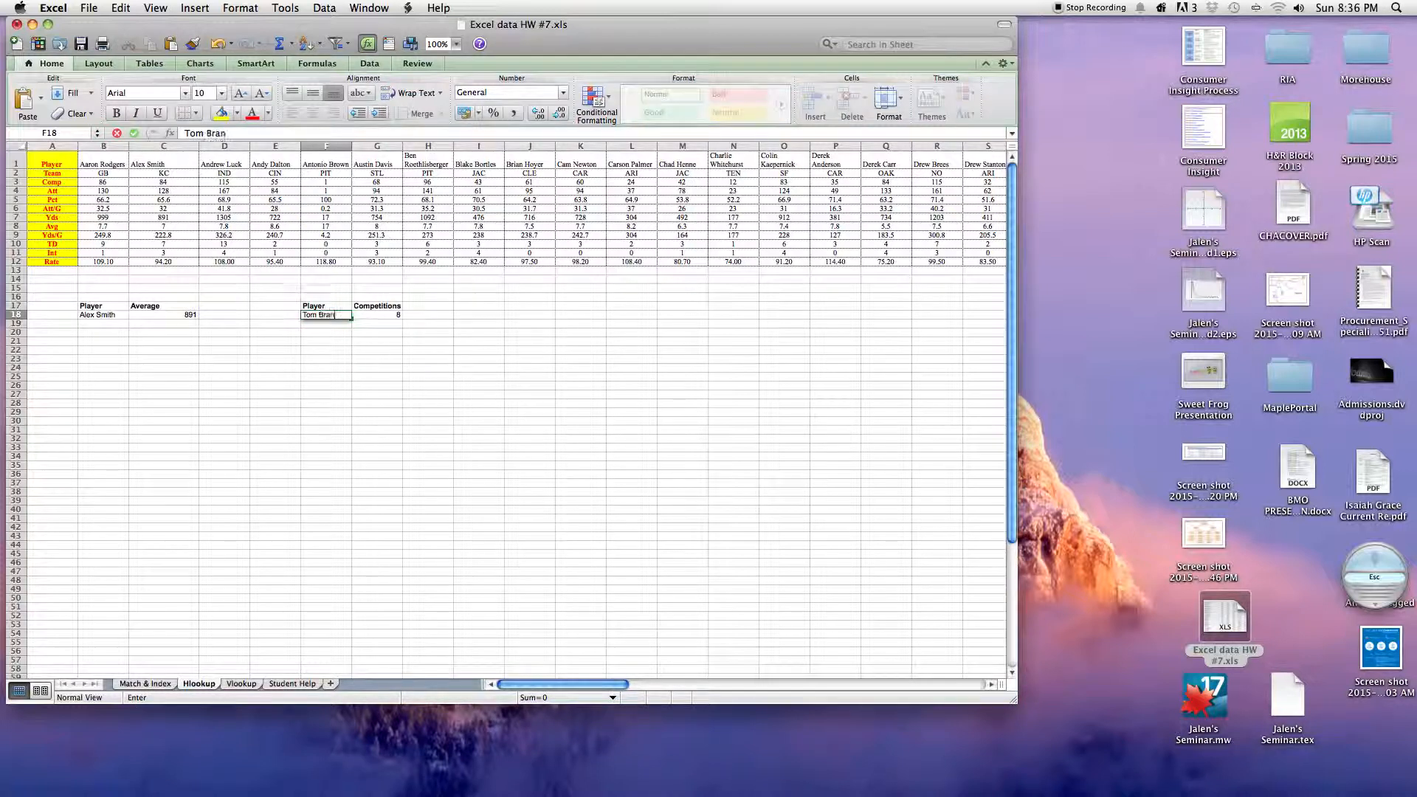
key("Return")
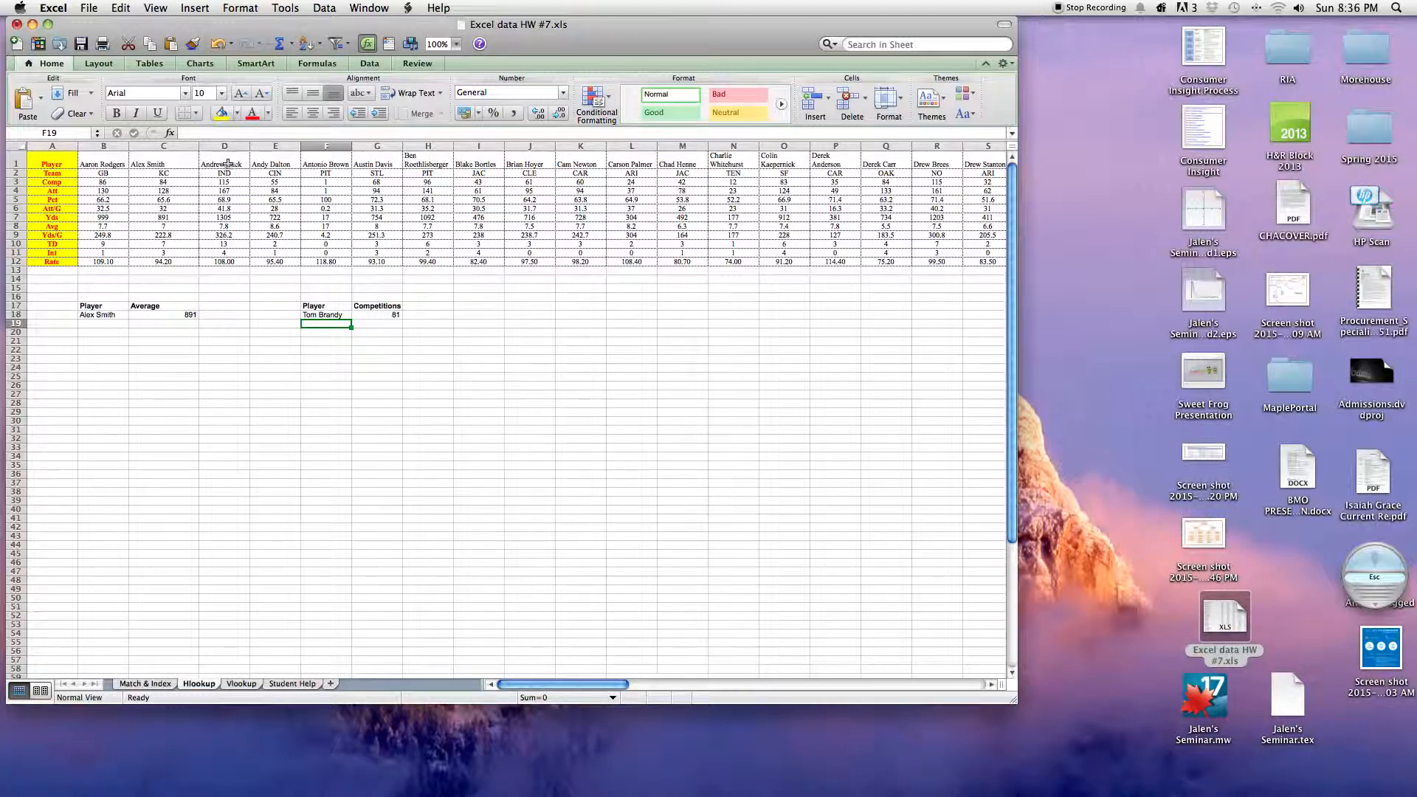
Replace the player name in F18 with Andrew Luck.
double_click(336, 315)
triple_click(335, 315)
scroll(336, 315, "right", 1)
type("Andrew Luck")
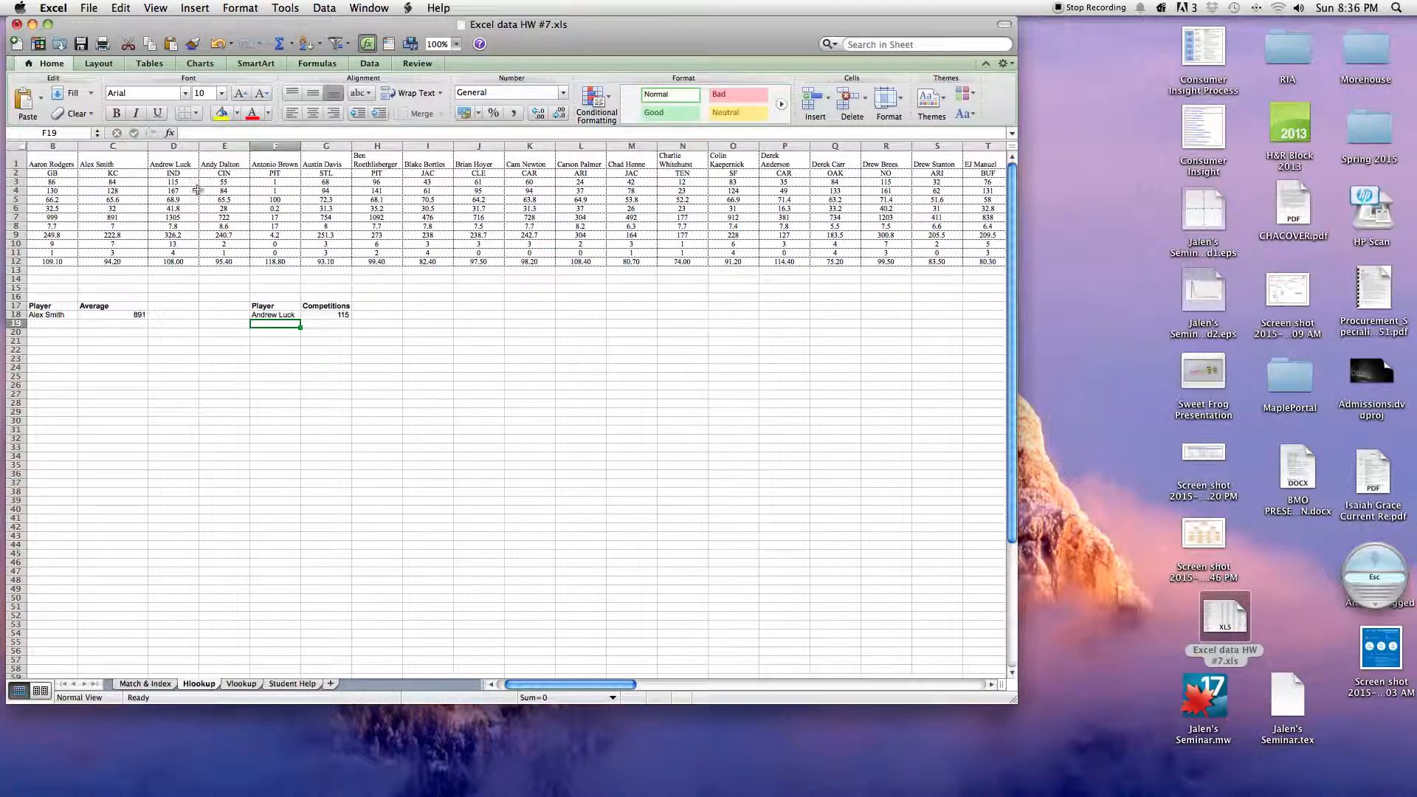
key("Return")
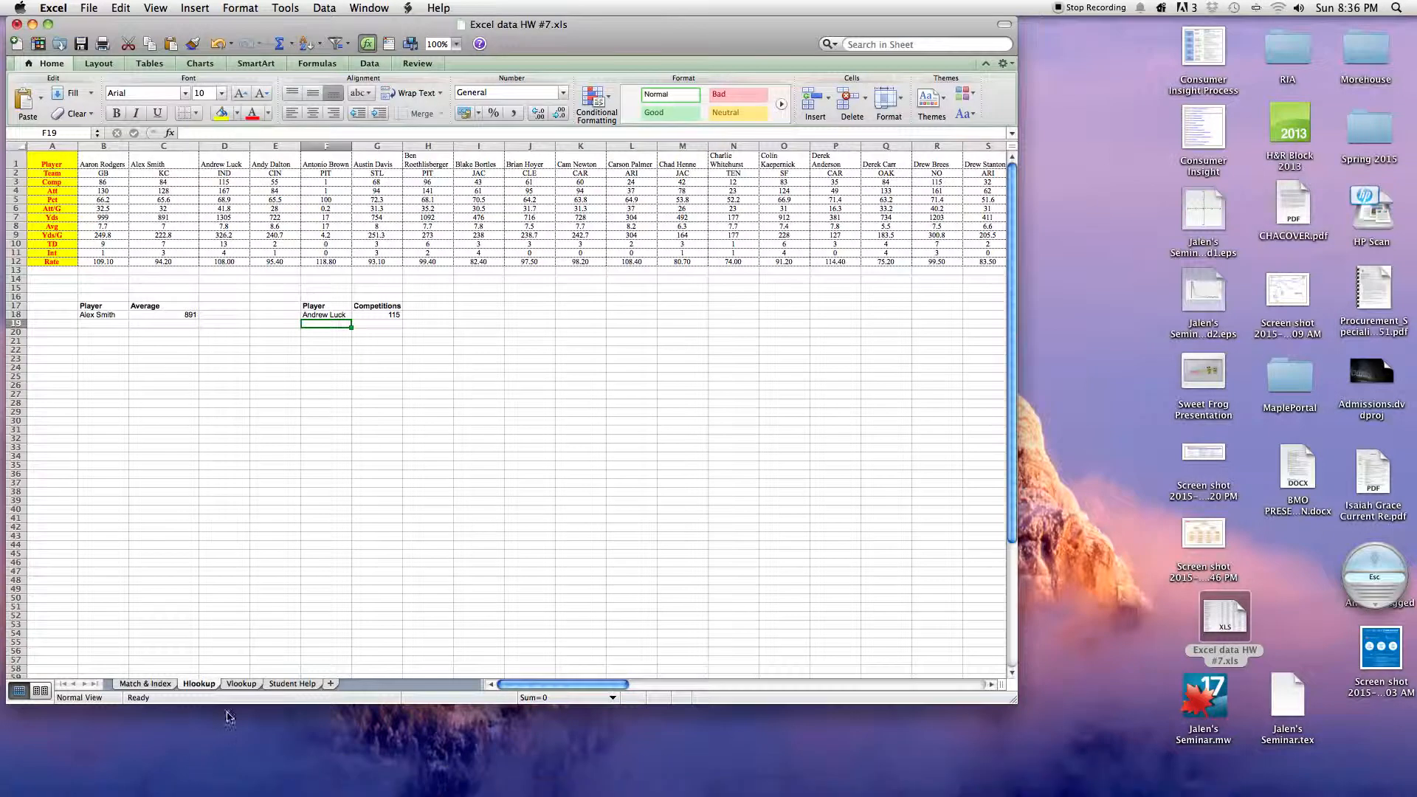
On the Vlookup sheet, enter the bold label Players in N17.
left_click(232, 685)
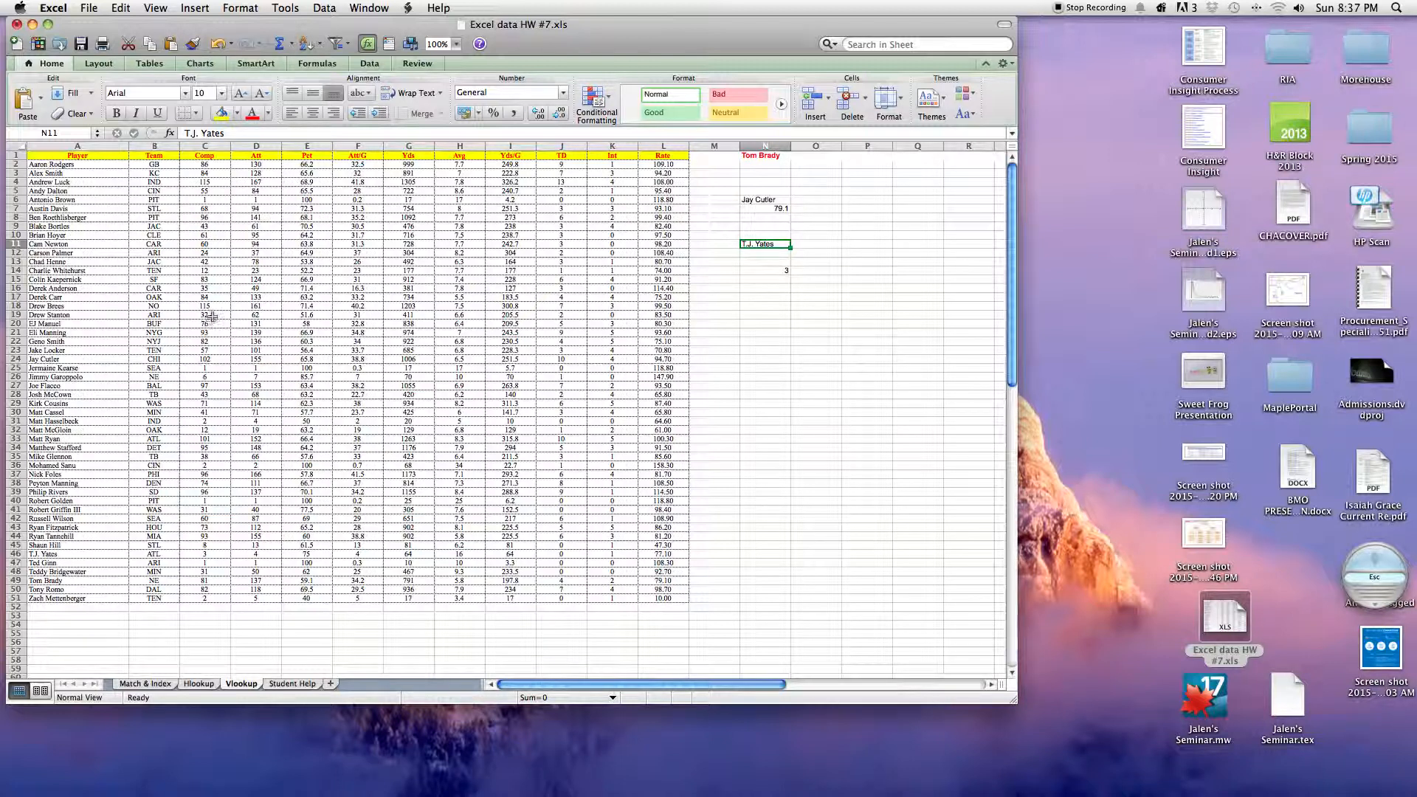
left_click(764, 299)
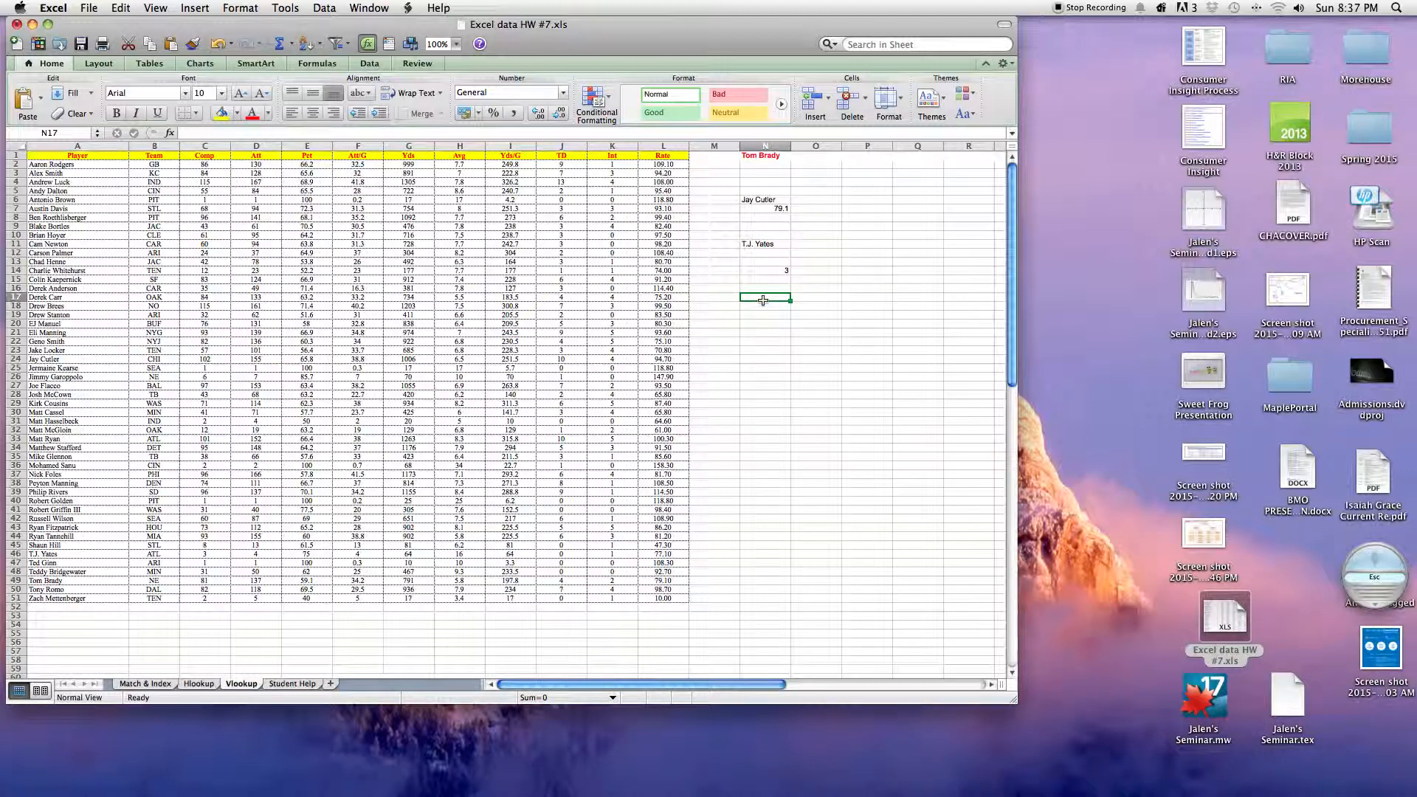
type("Pla")
key("BackSpace")
key("BackSpace")
key("BackSpace")
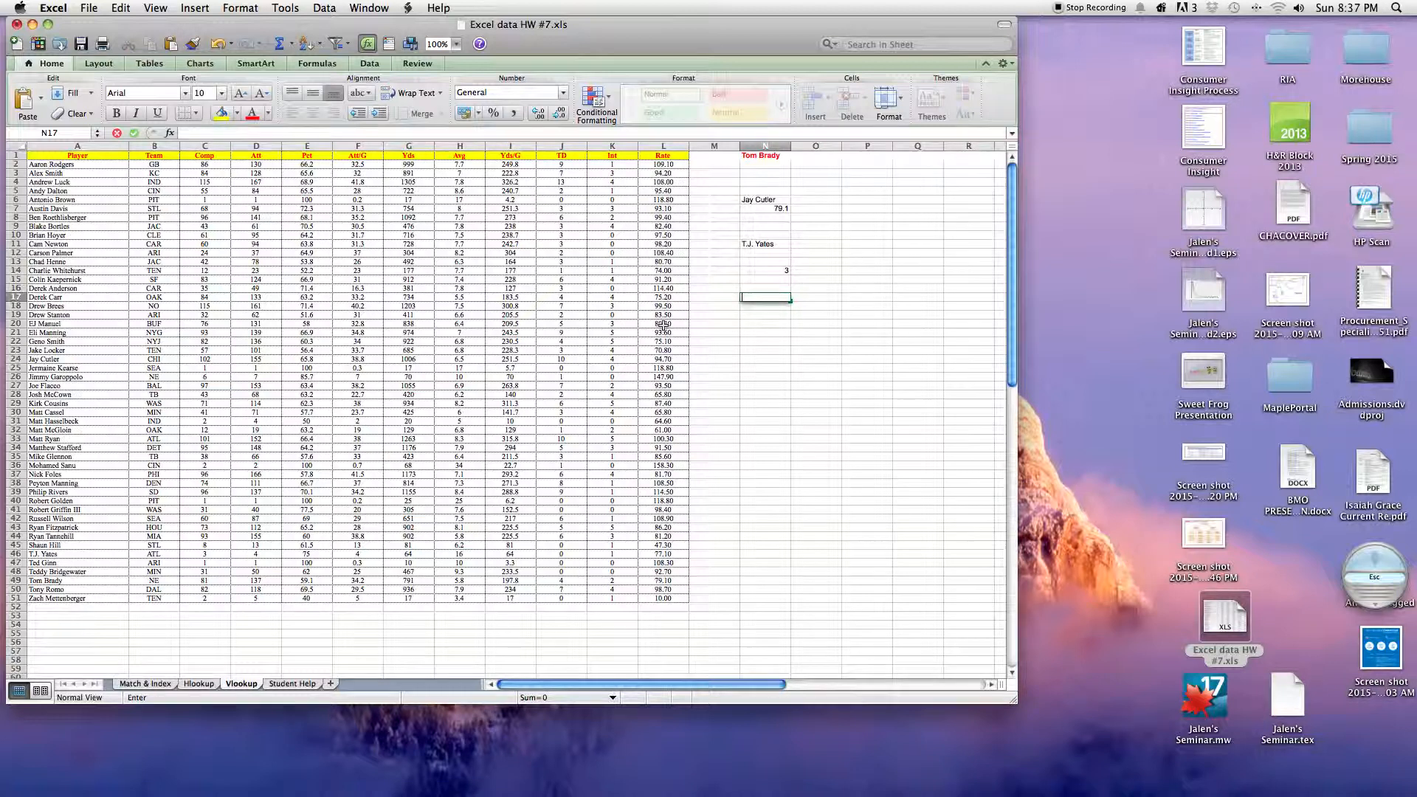
key("super+b")
type("Players")
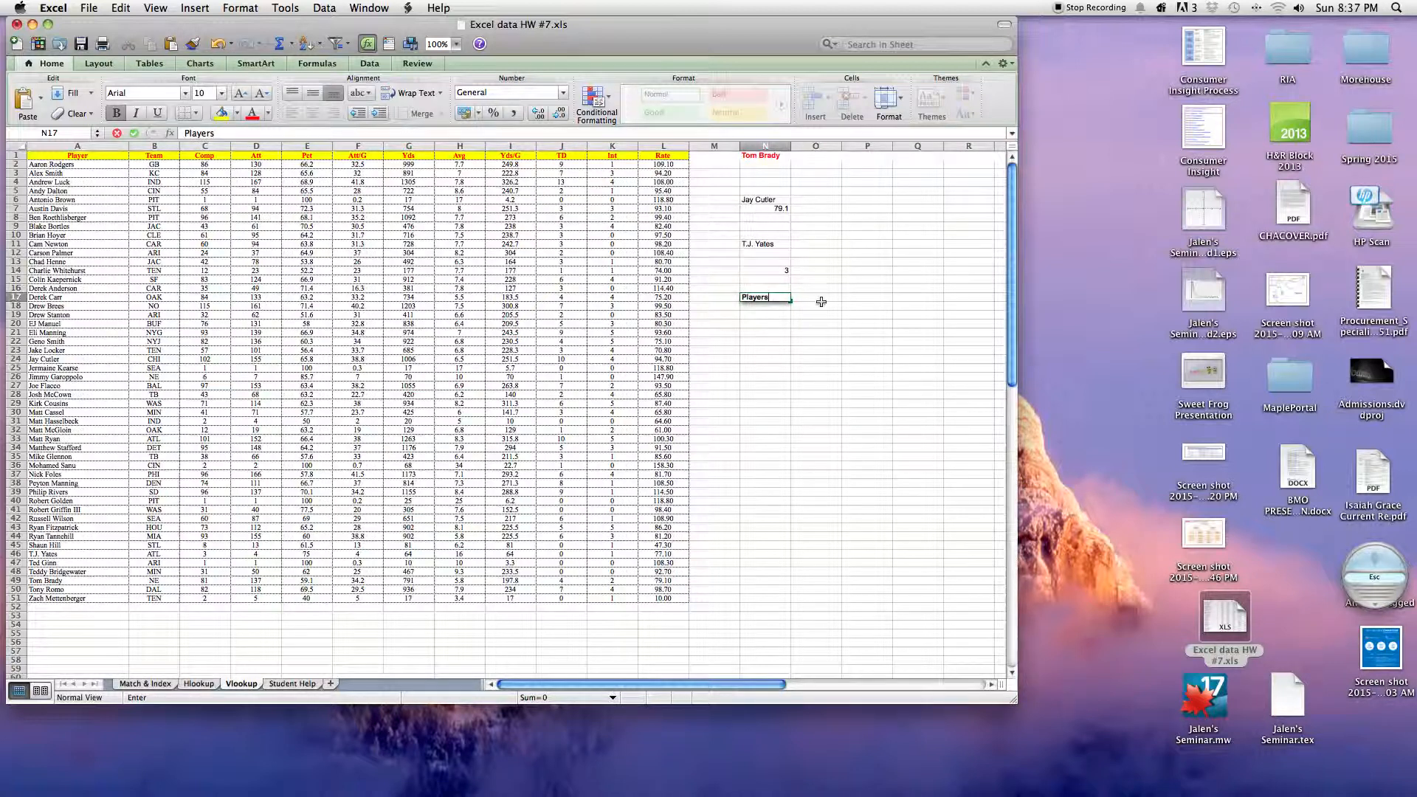
left_click(820, 302)
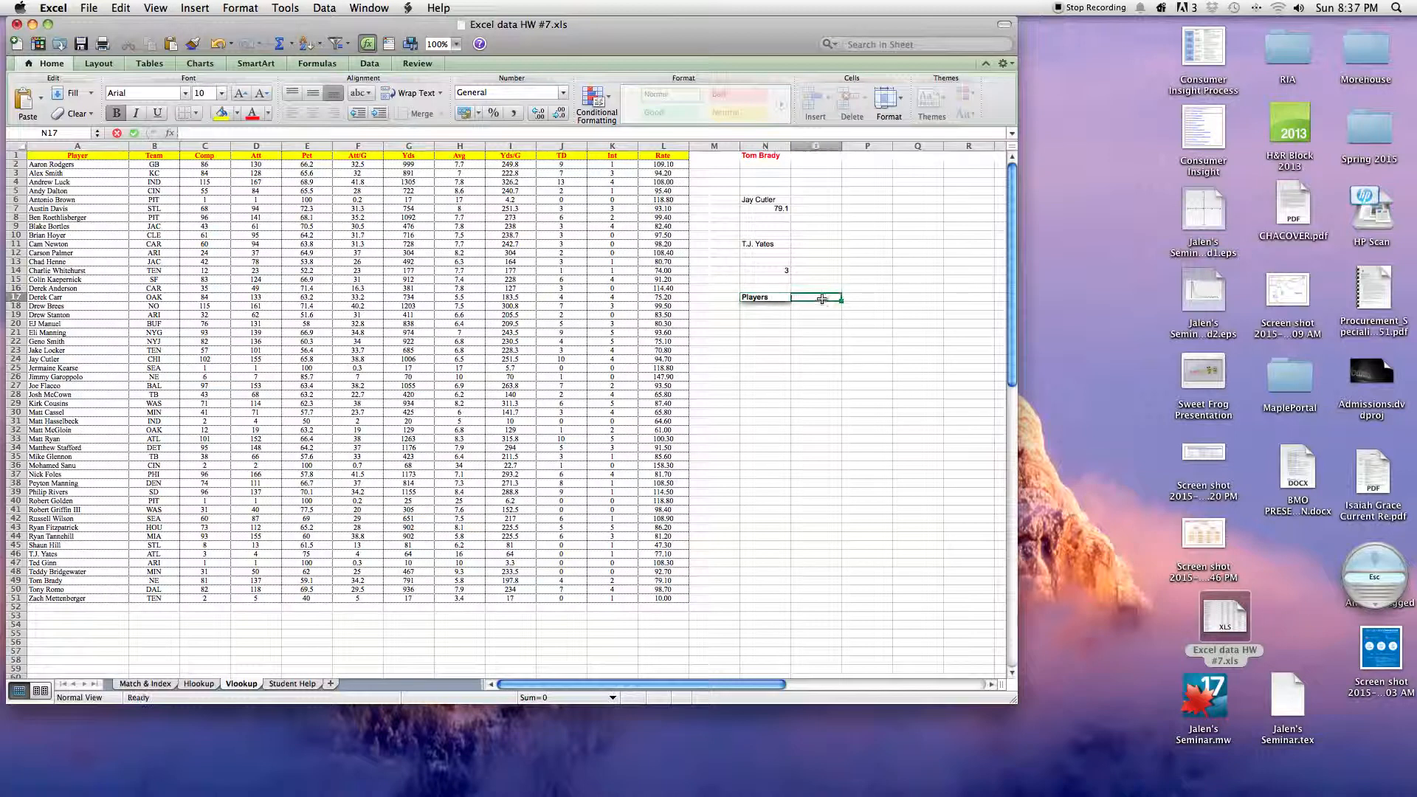
Enter the bold label Competitions in N18, directly below Players.
left_click(784, 305)
type("C")
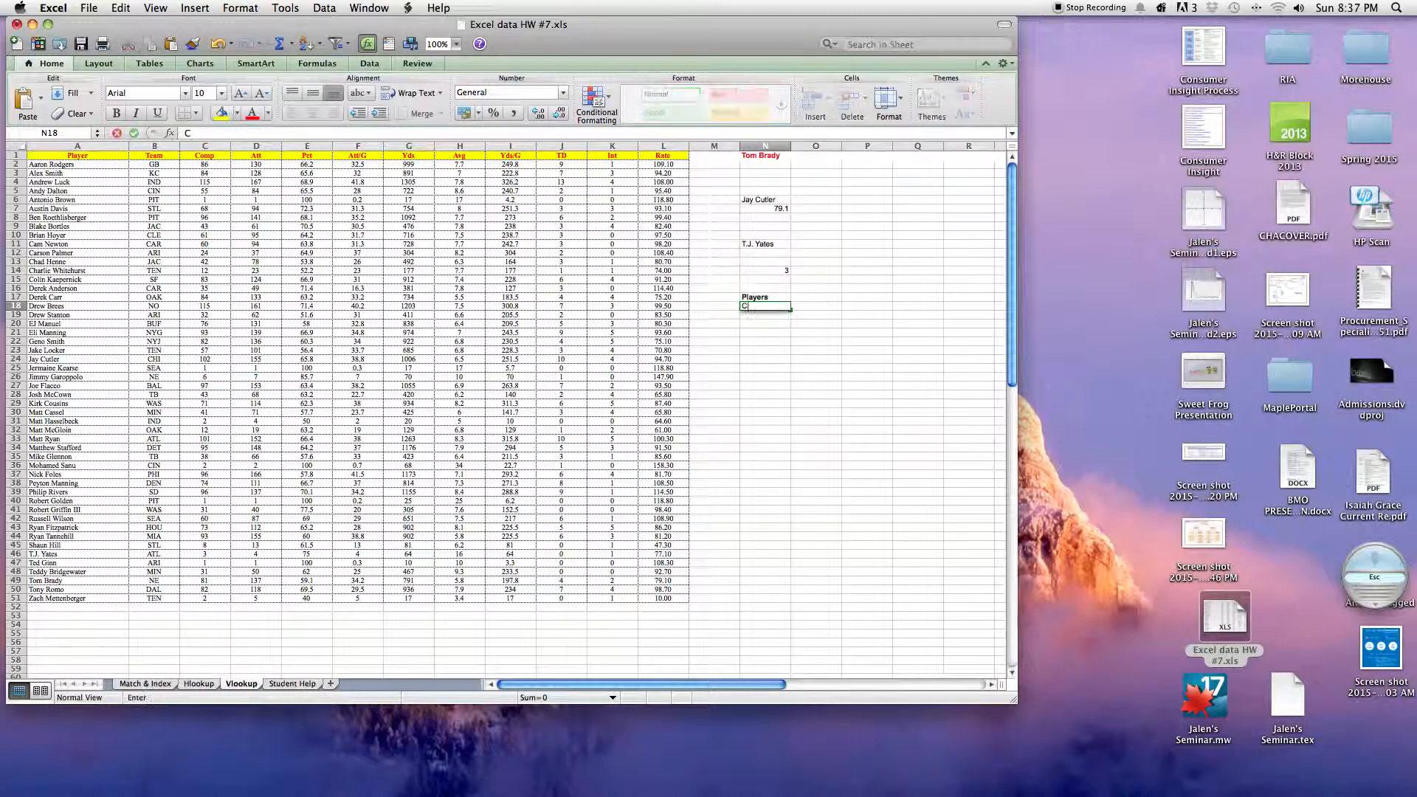
type("om")
key("BackSpace")
key("BackSpace")
key("super+b")
type("Compe")
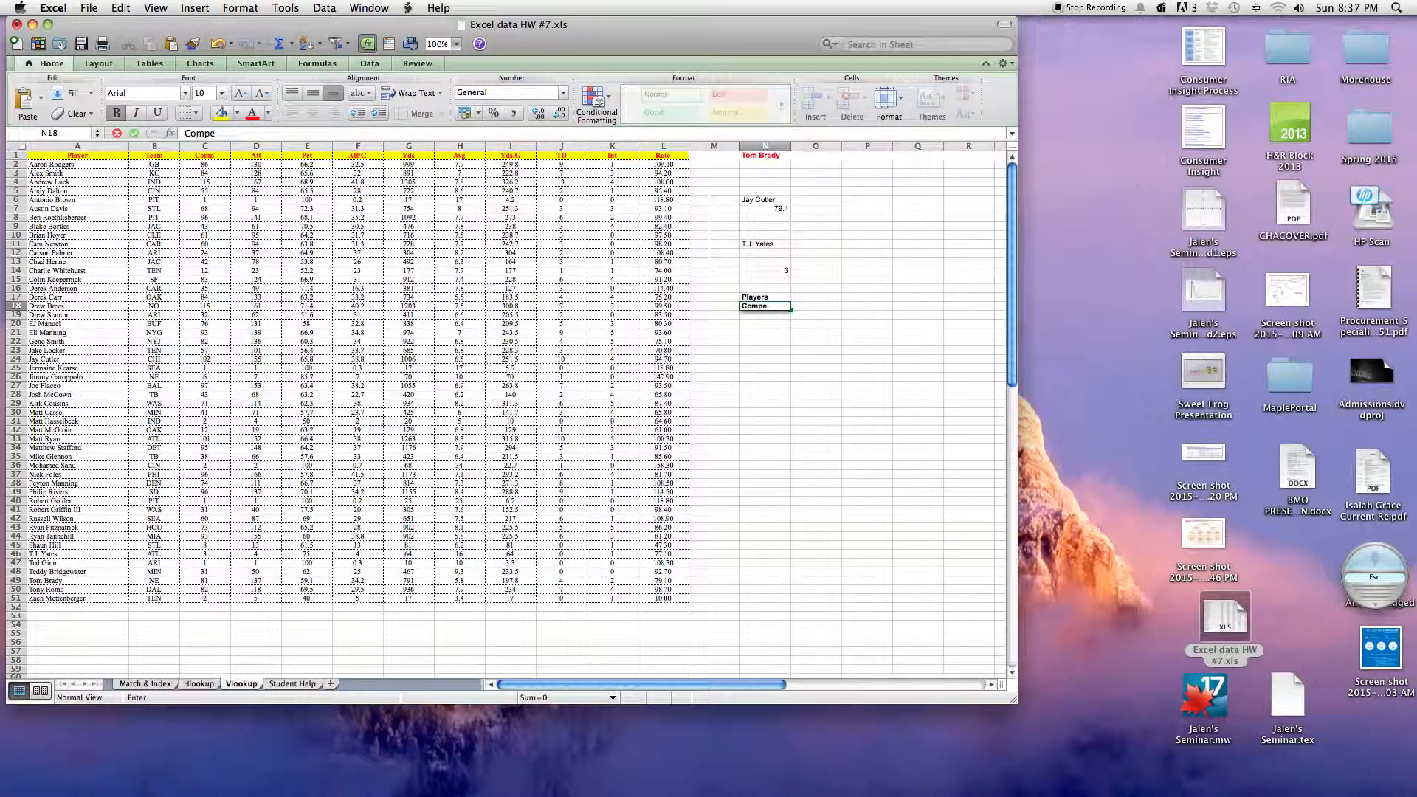
type("titions")
Start a VLOOKUP formula in O18 beside Competitions, with O17 as the lookup value.
left_click(814, 307)
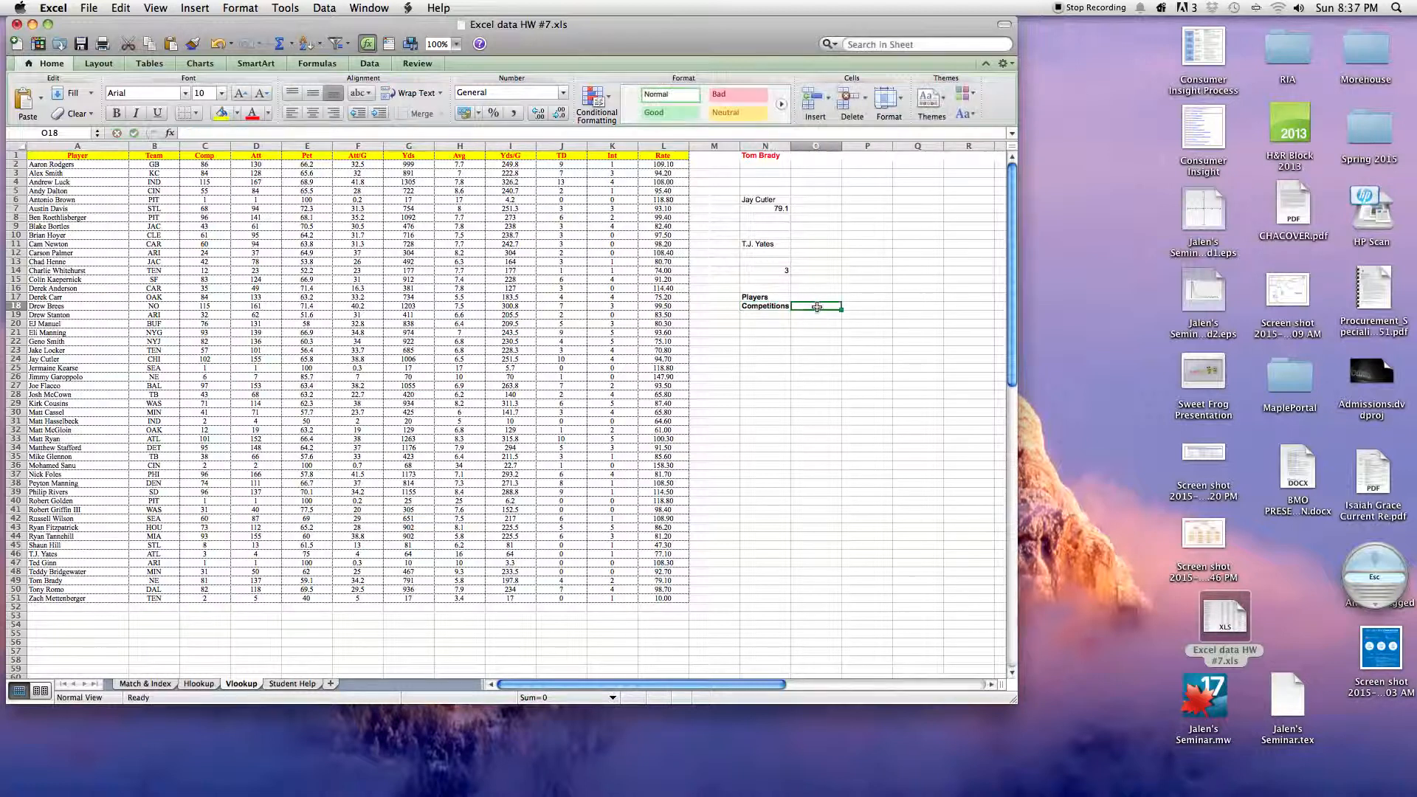
key("BackSpace")
type("=")
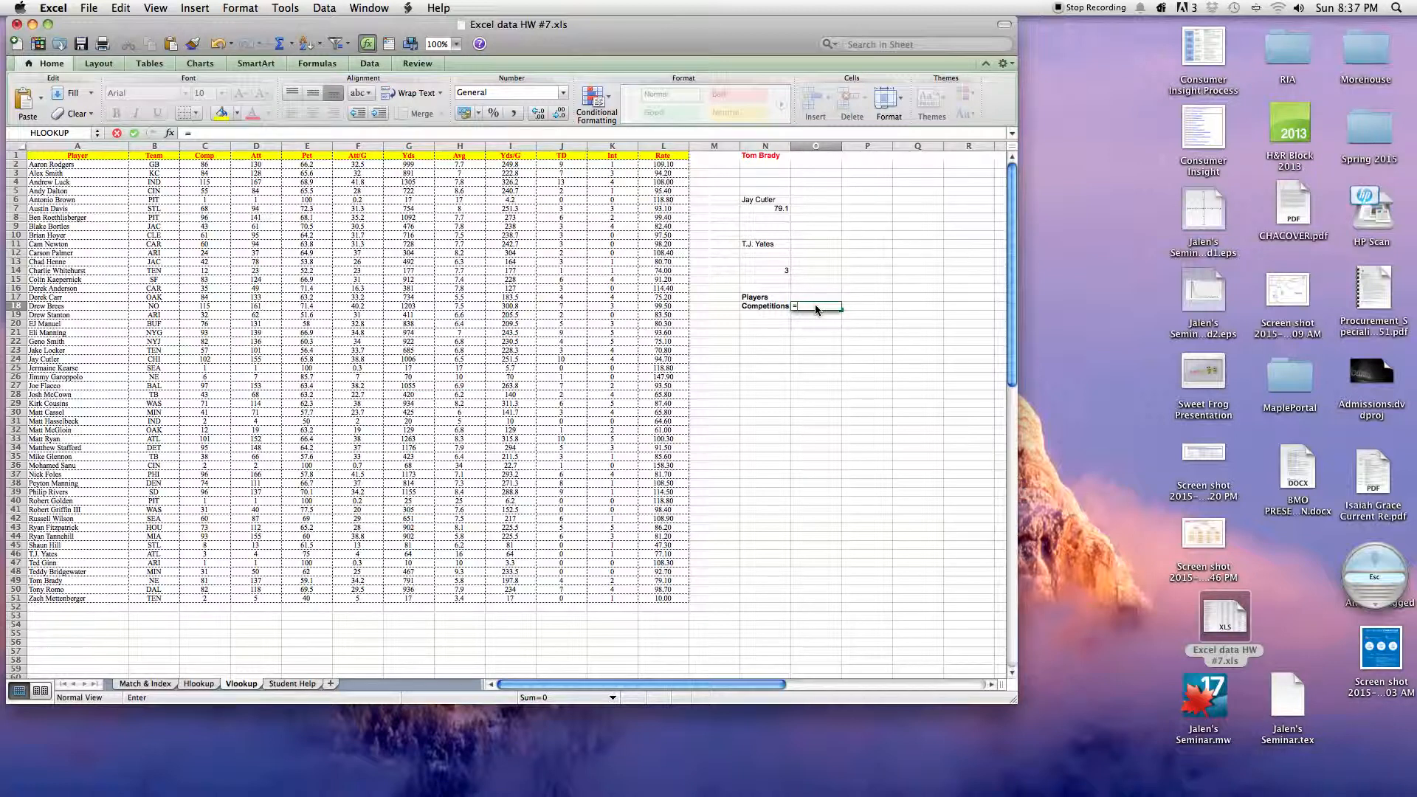
type("v")
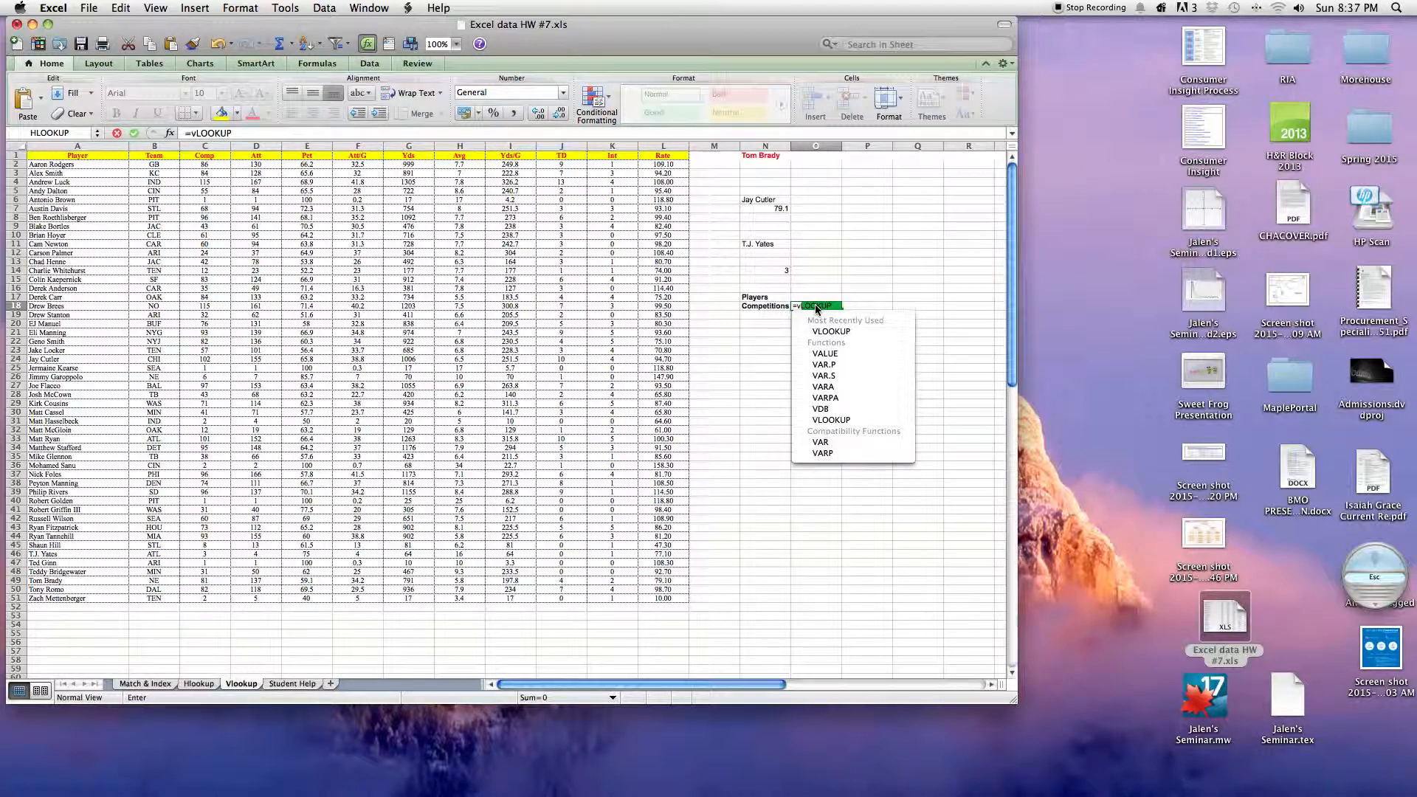
double_click(810, 331)
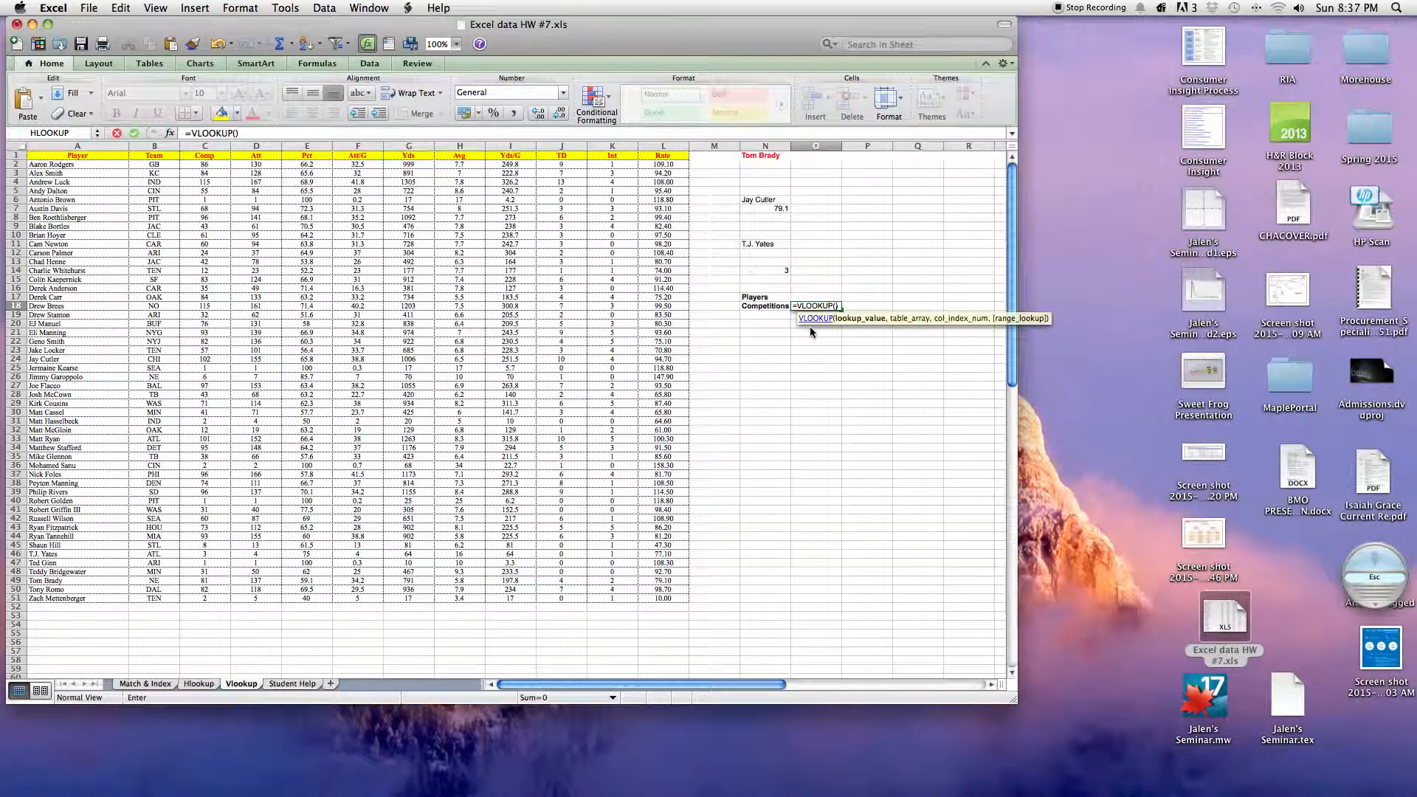
left_click(810, 297)
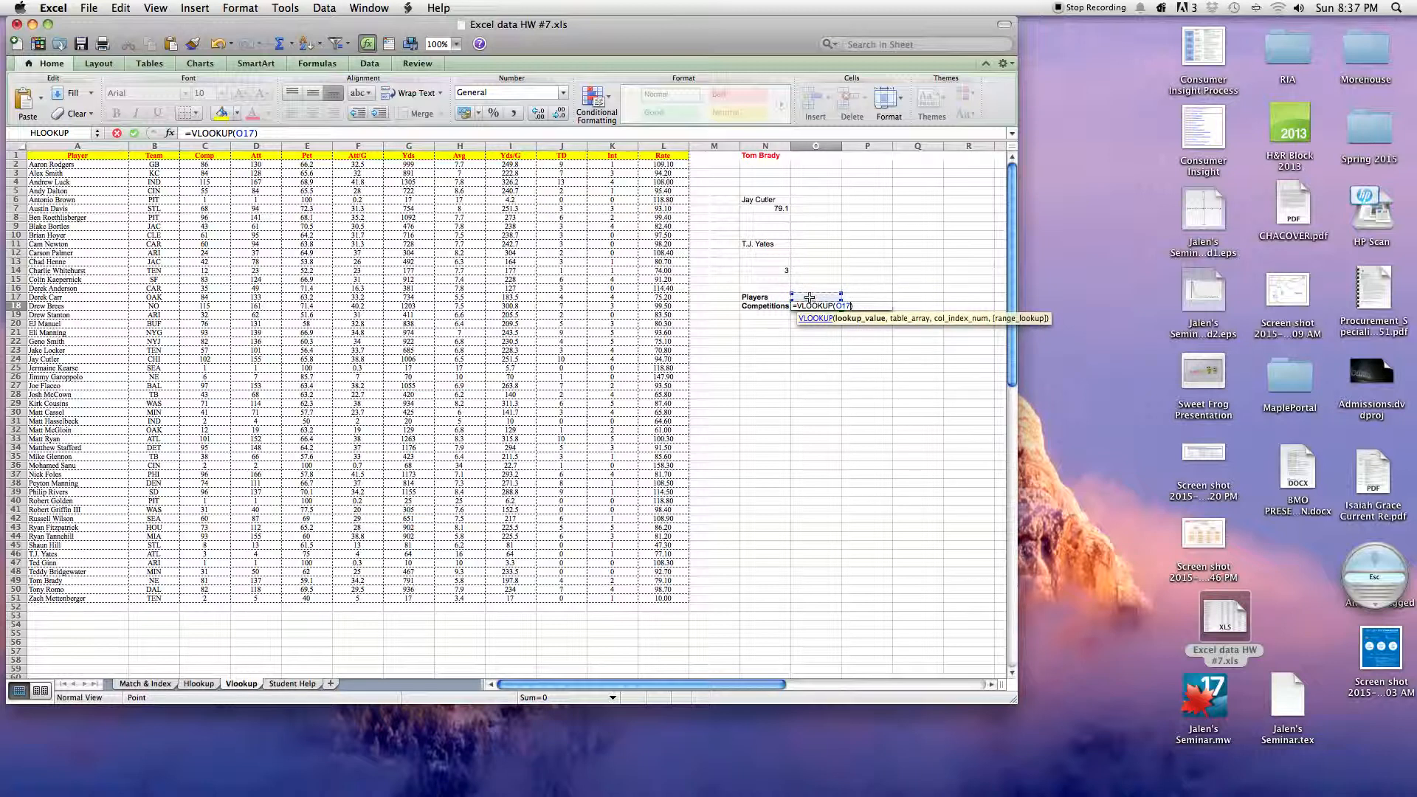
type(",")
Set the VLOOKUP table array to A2:L51 and the column index to 3, completing the formula in O18.
left_click(34, 165)
left_click_drag(34, 166, 119, 161)
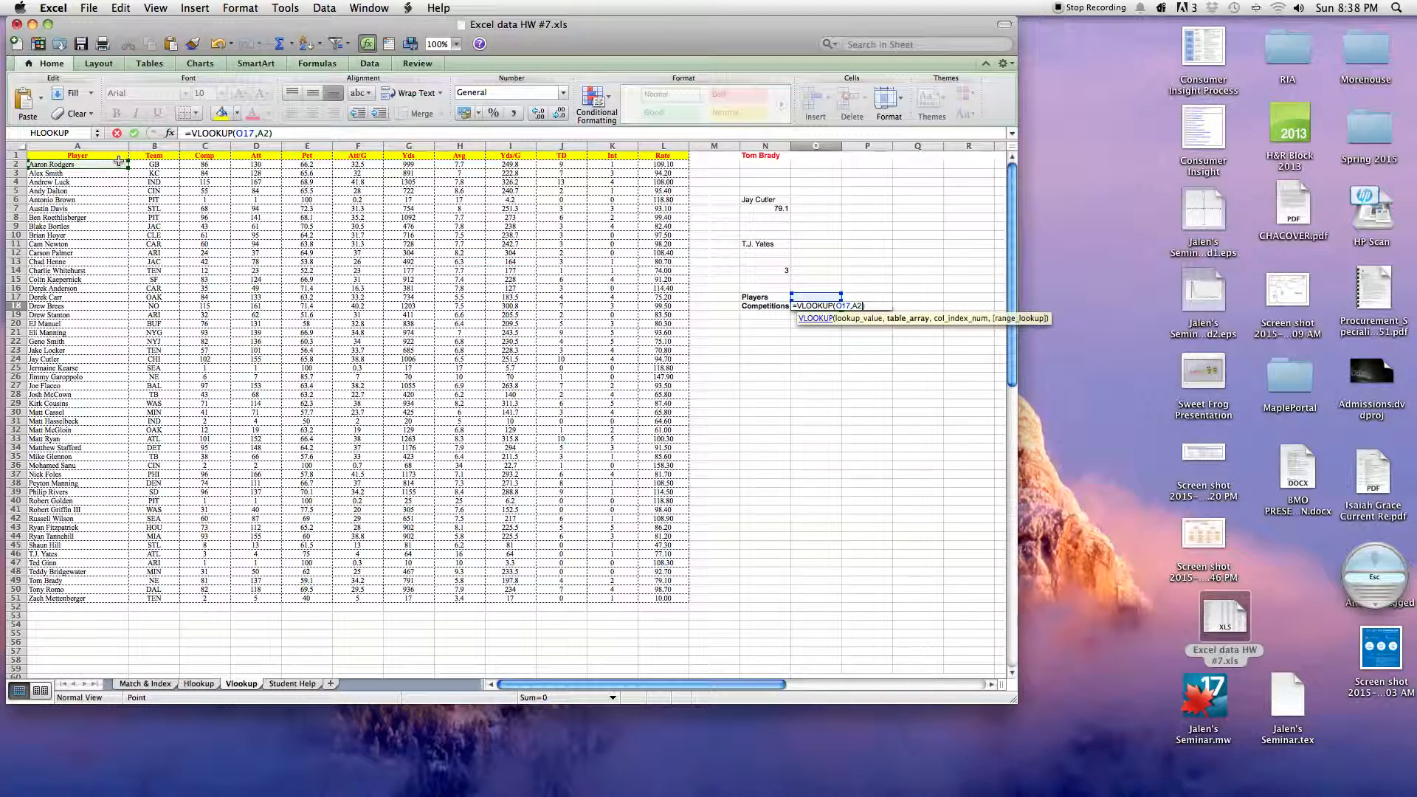
mouse_move(119, 161)
left_mouse_down()
mouse_move(214, 193)
mouse_move(378, 353)
mouse_move(688, 601)
left_mouse_up()
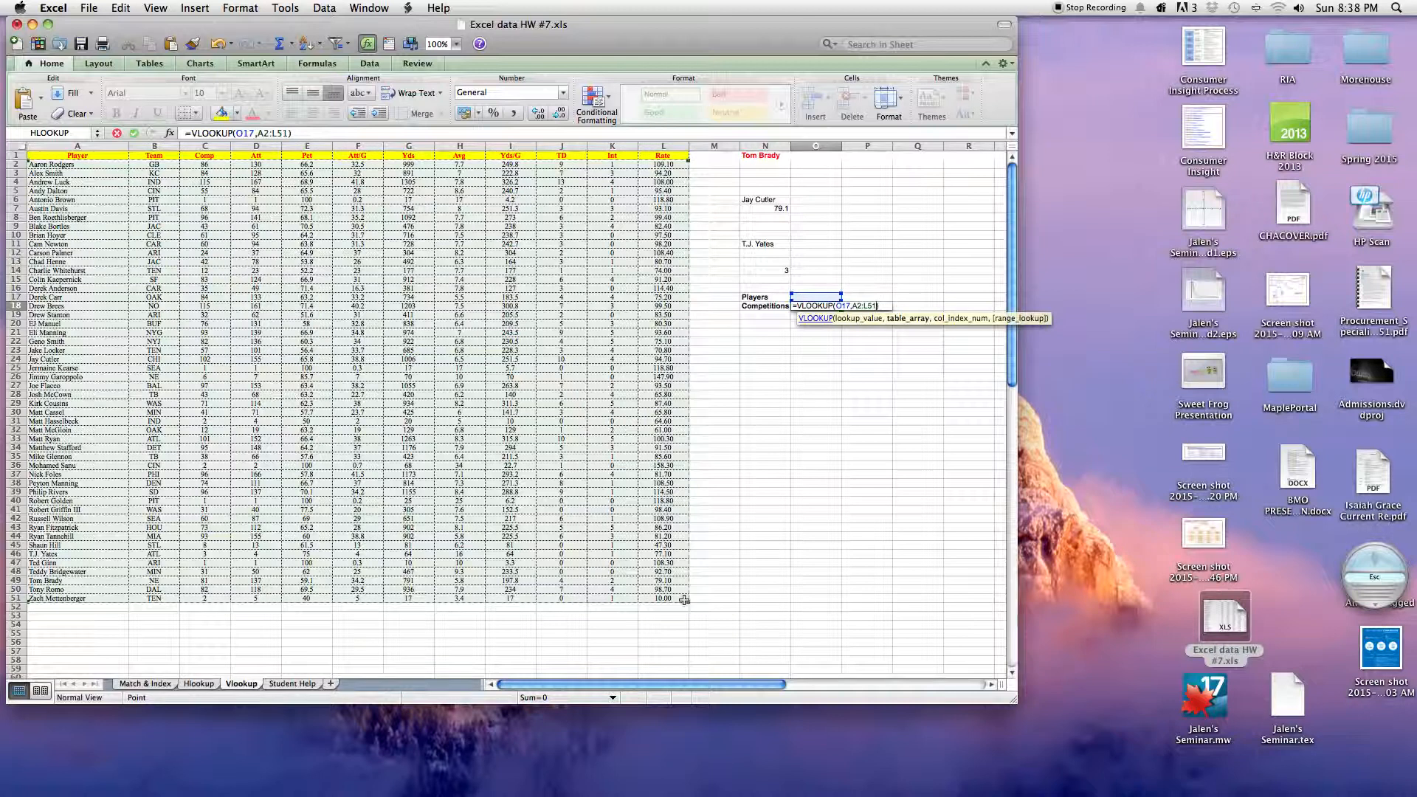
type(",")
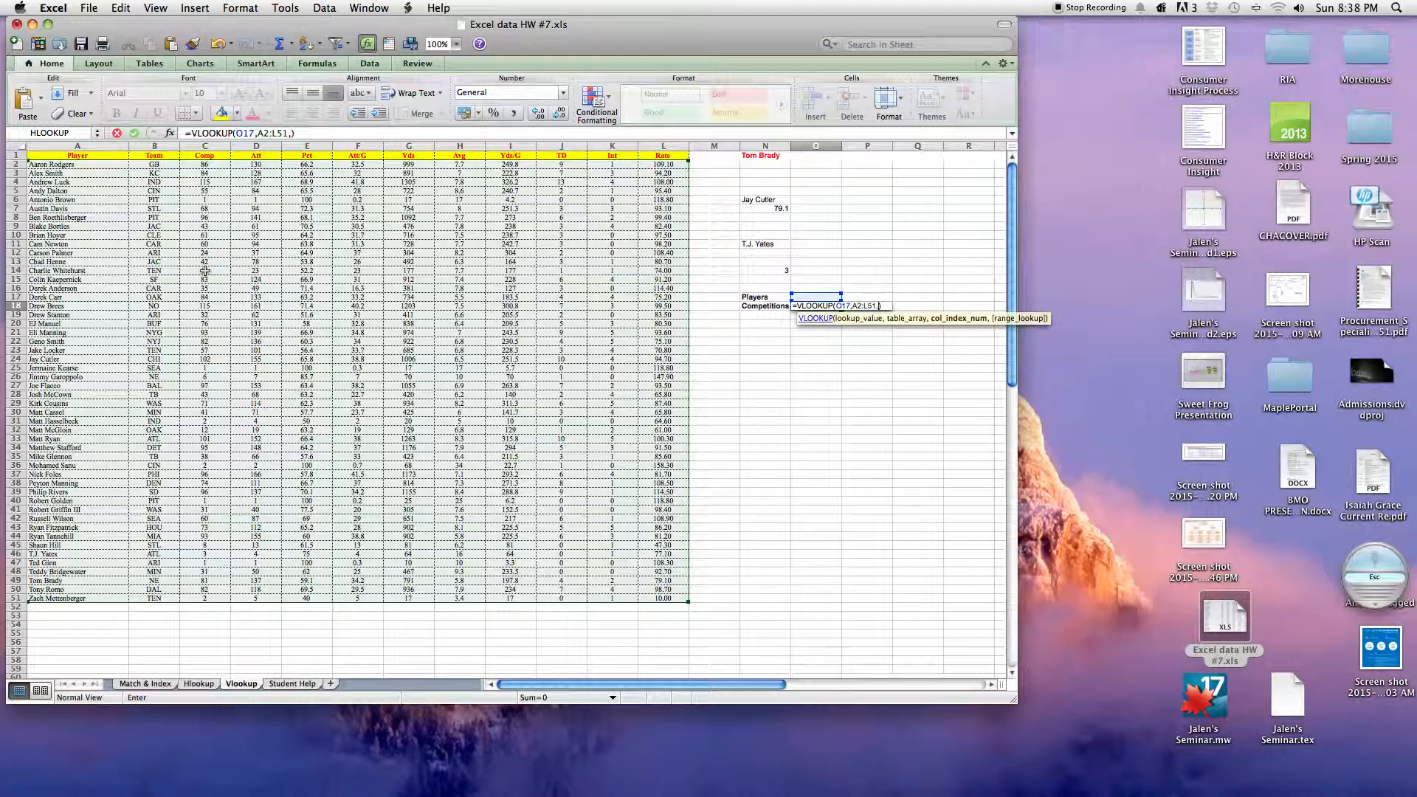
type("3")
key("Tab")
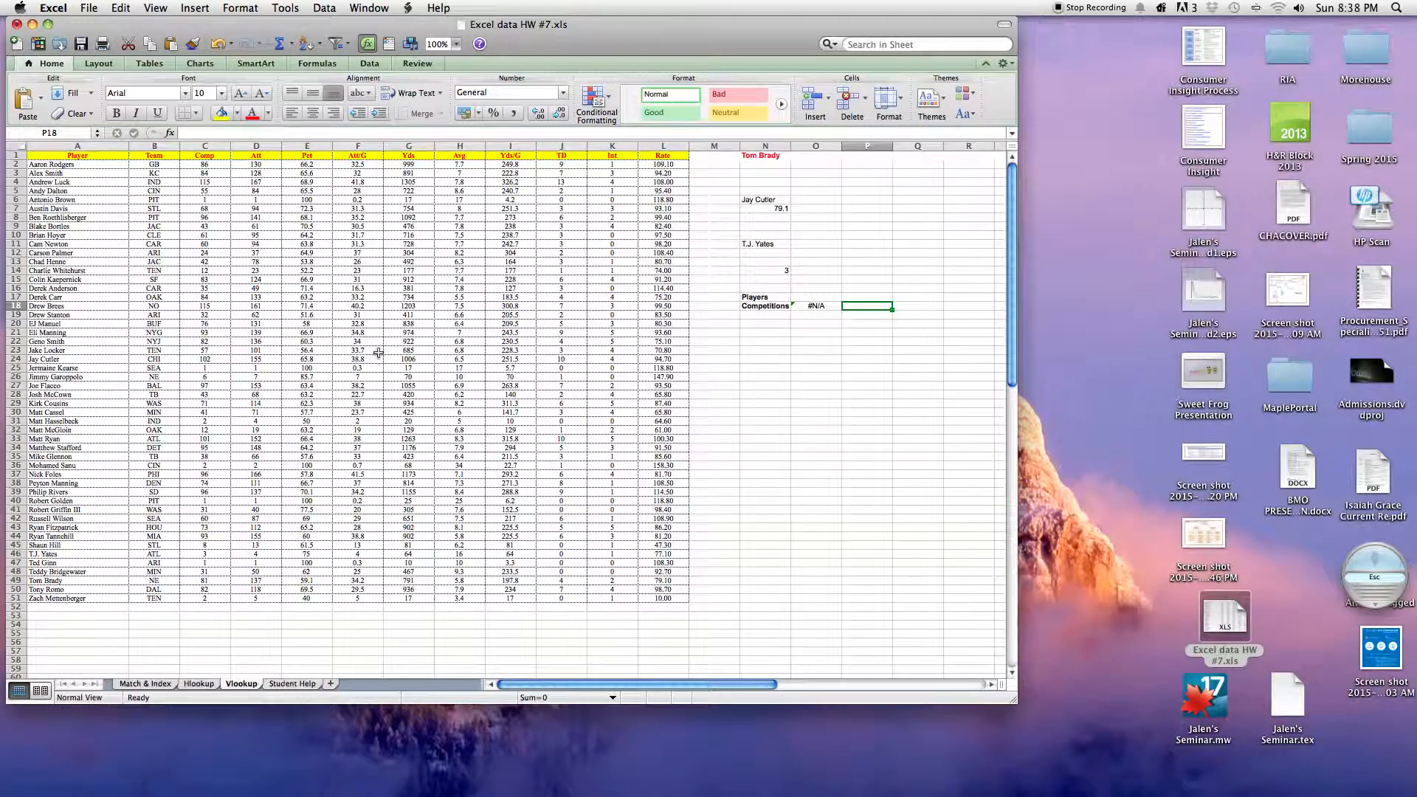
Enter Austin Davis in O17 as the player to look up and check his Comp value in the table.
scroll(760, 303, "down", 1)
scroll(760, 303, "right", 1)
scroll(744, 289, "left", 1)
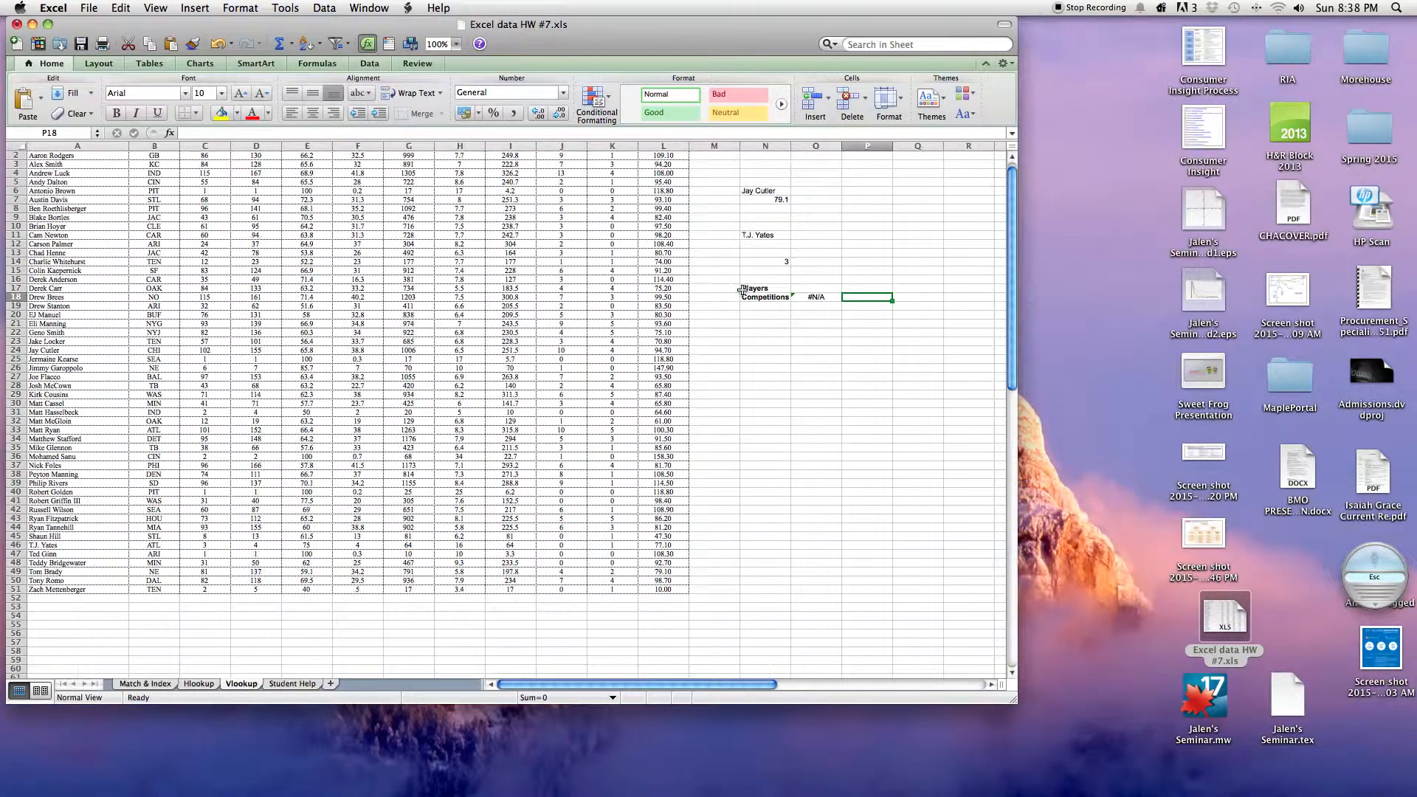
scroll(742, 289, "up", 1)
left_click(815, 297)
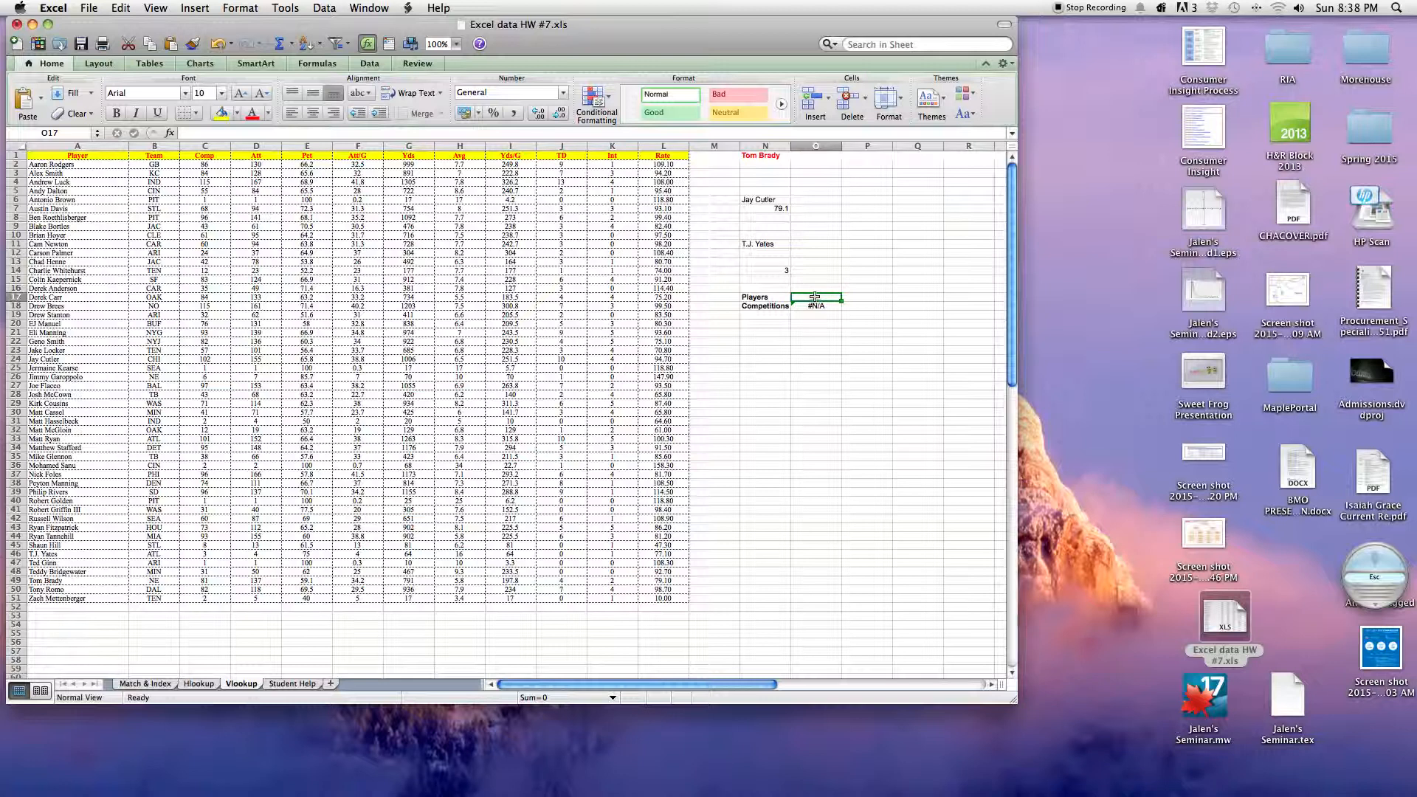
type("Aust")
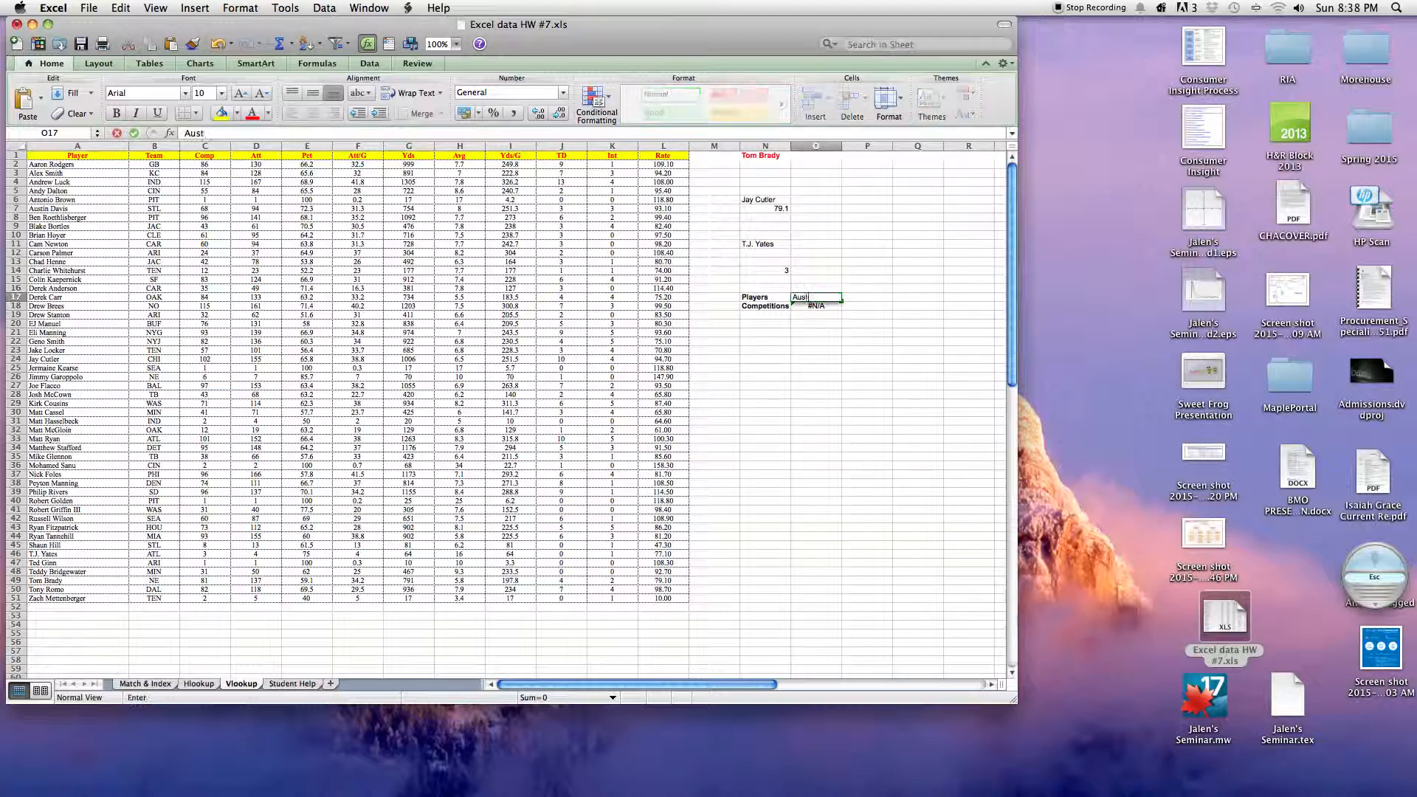
type("in Daivis")
key("Return")
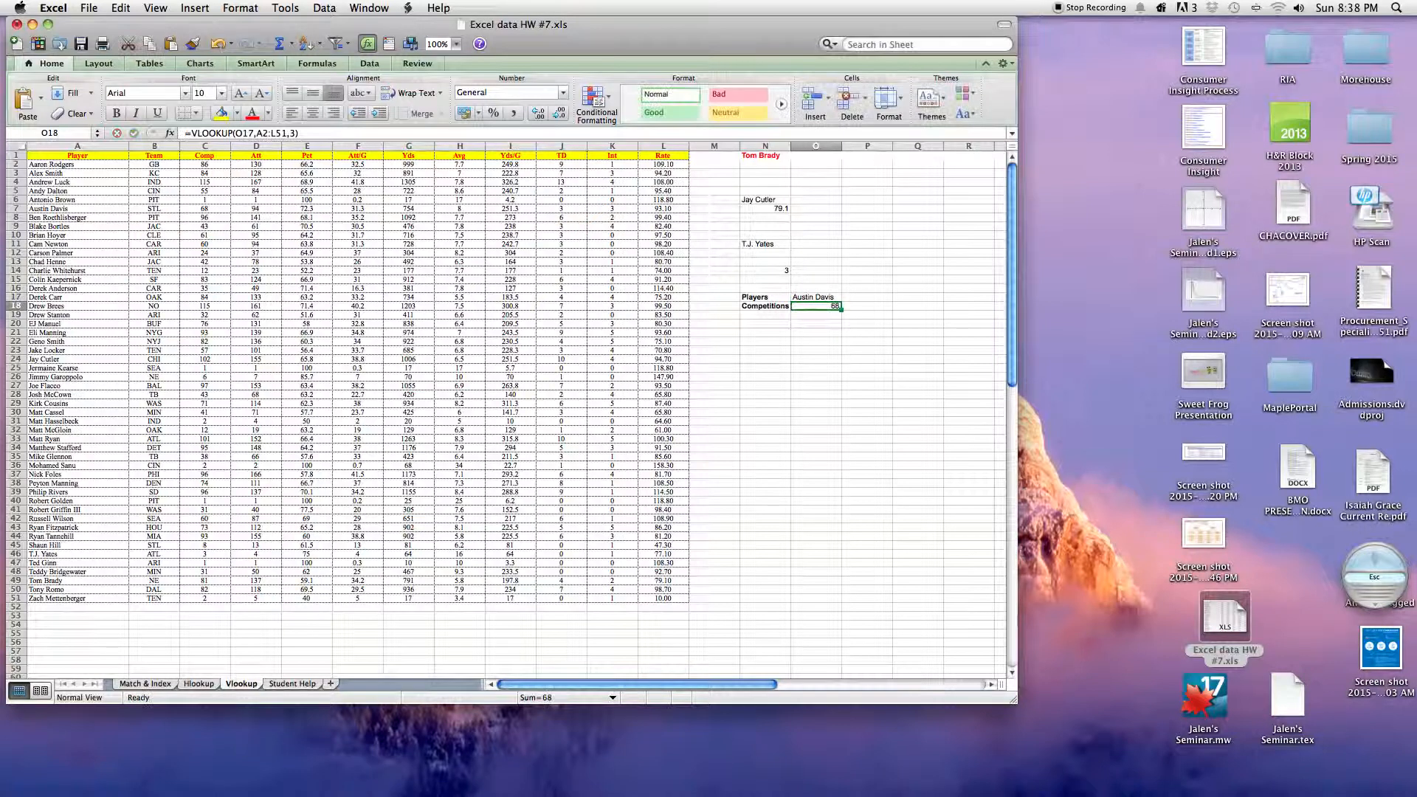
double_click(117, 216)
key("Escape")
left_click(190, 210)
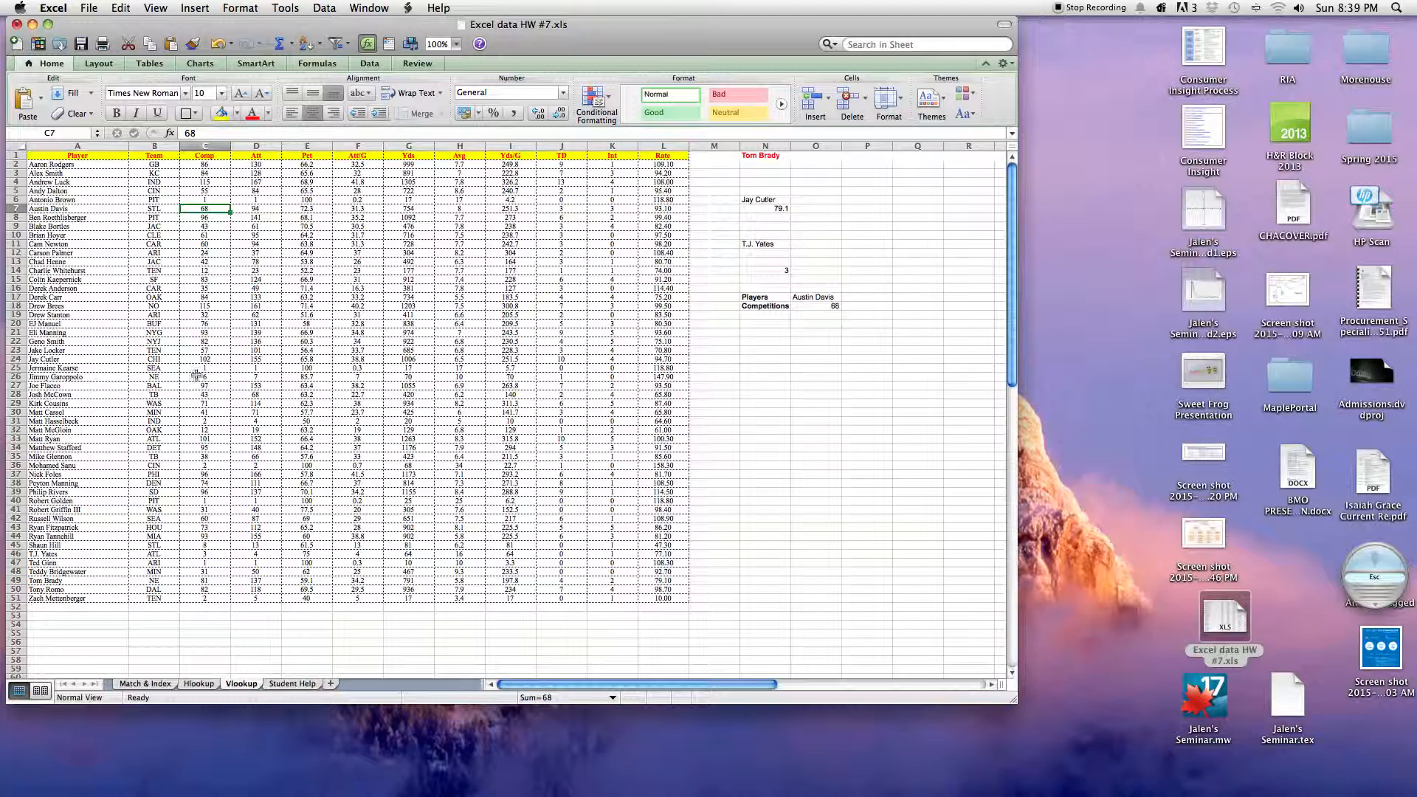
Replace the player name in O17 with Matt Ryan.
left_click(815, 298)
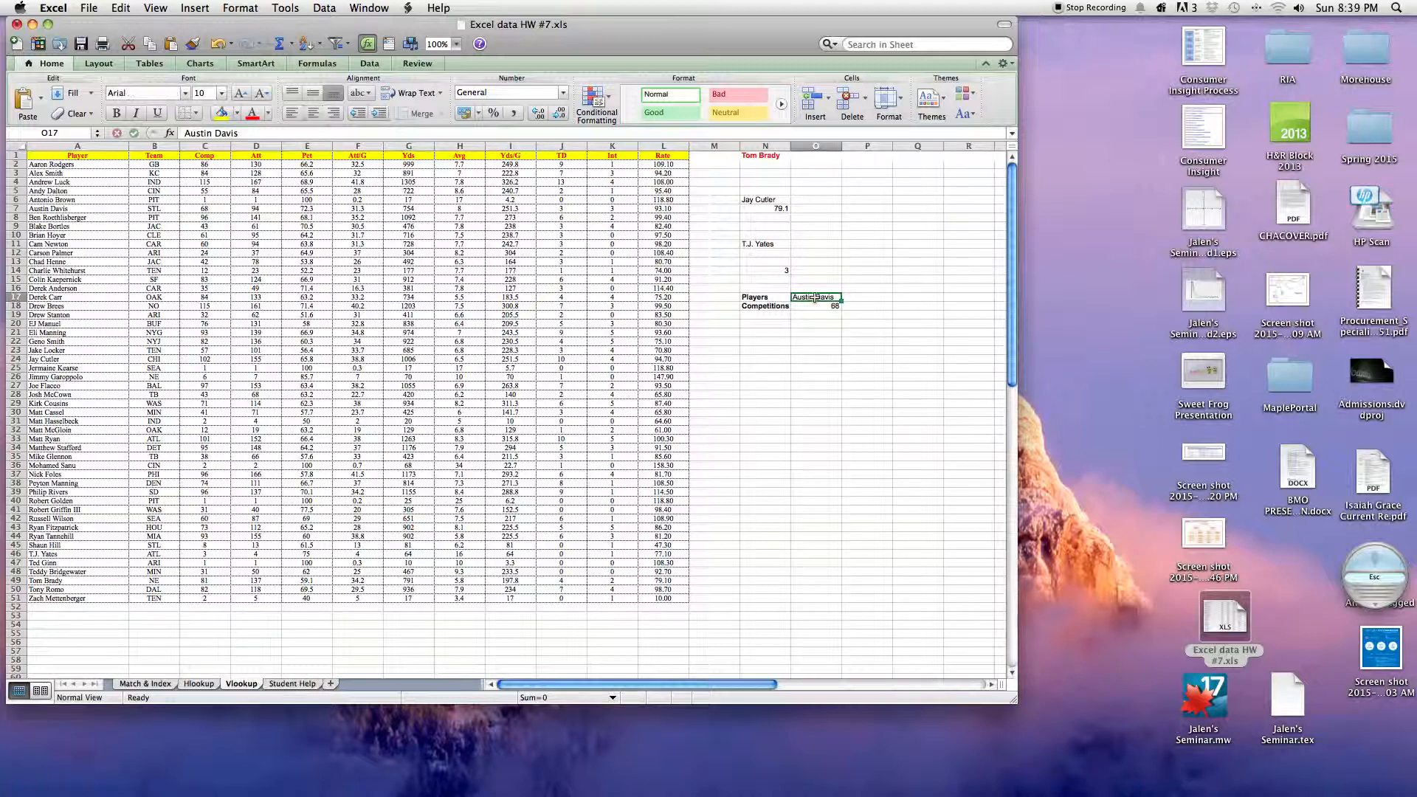
type("Matt Ryan")
key("Return")
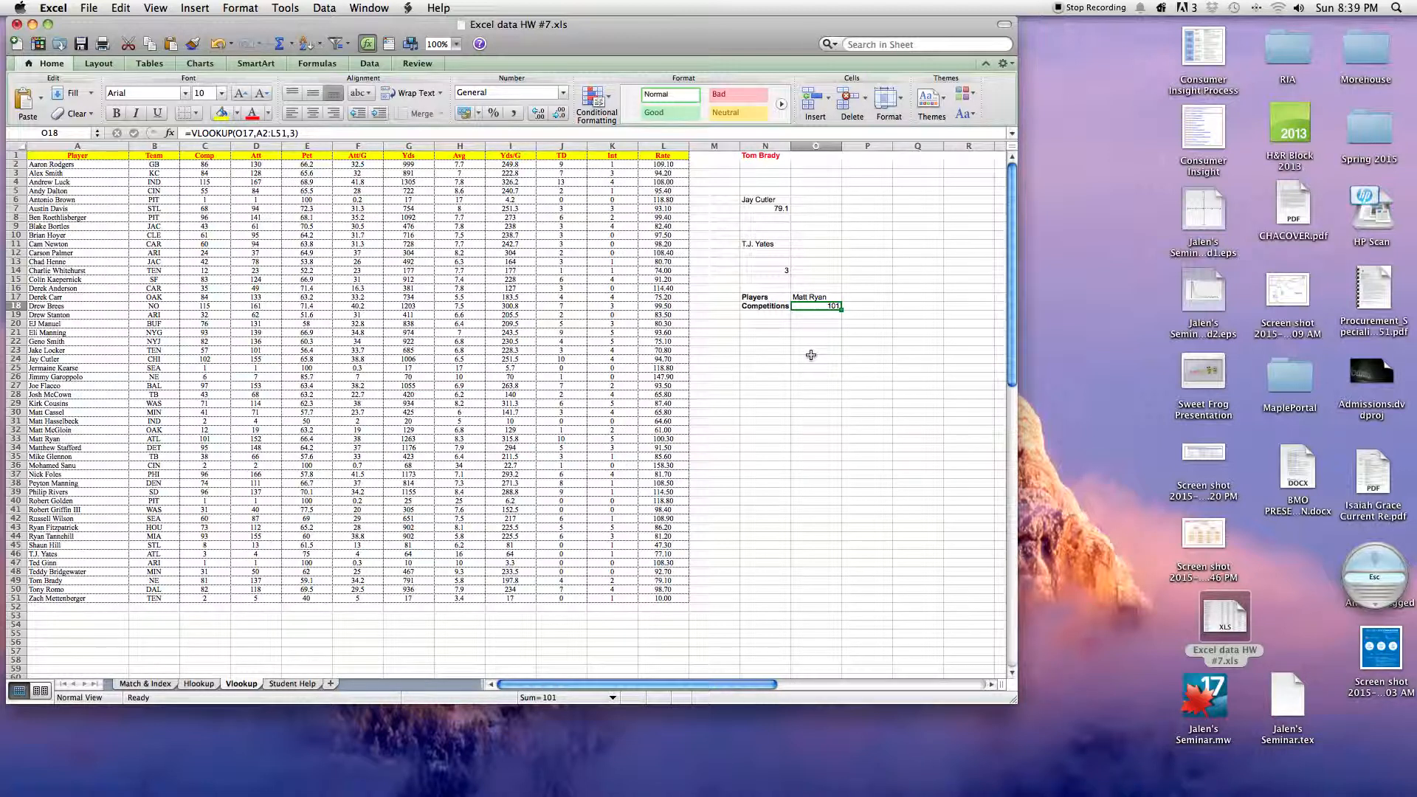
On the Match & Index sheet, enter the bold label Player in E30.
left_click(164, 685)
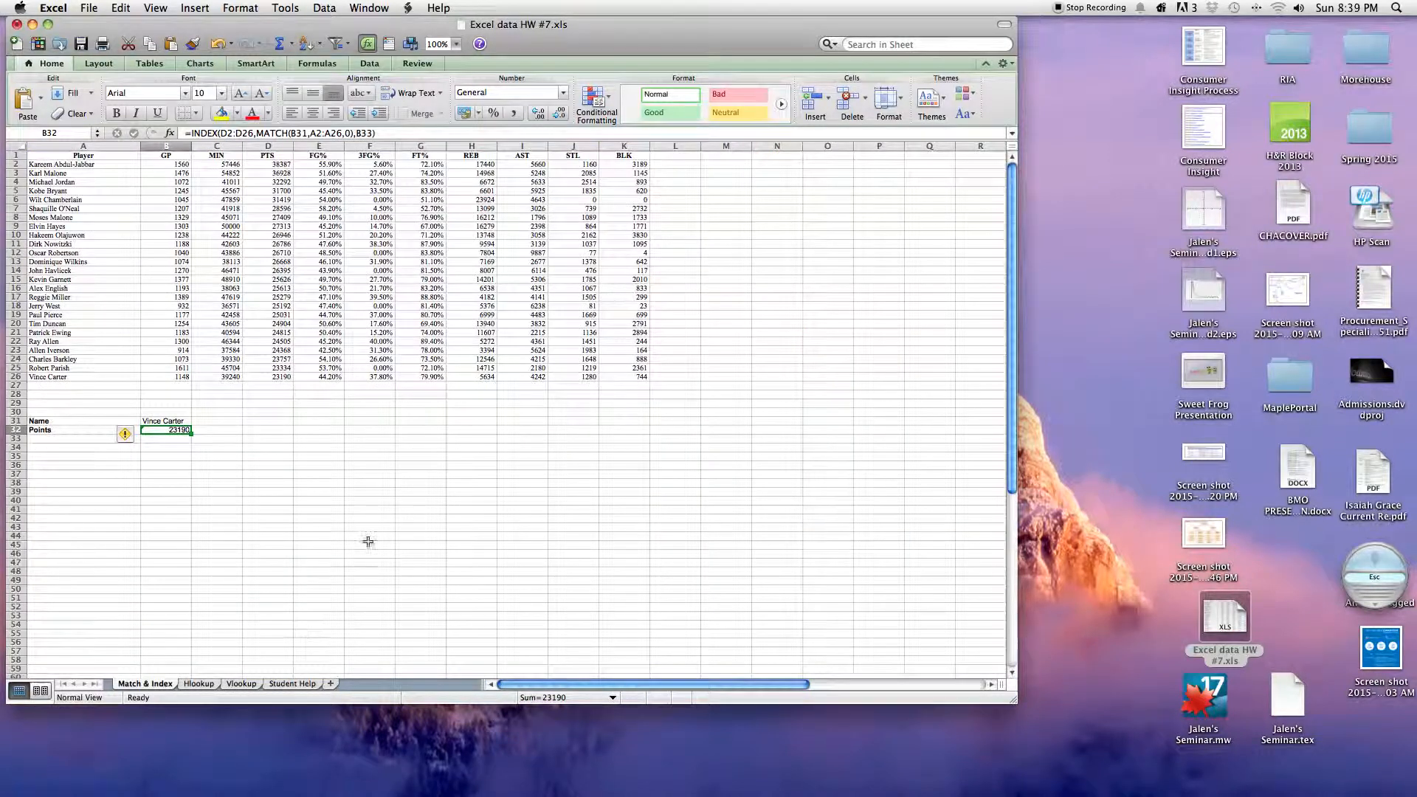
left_click(362, 417)
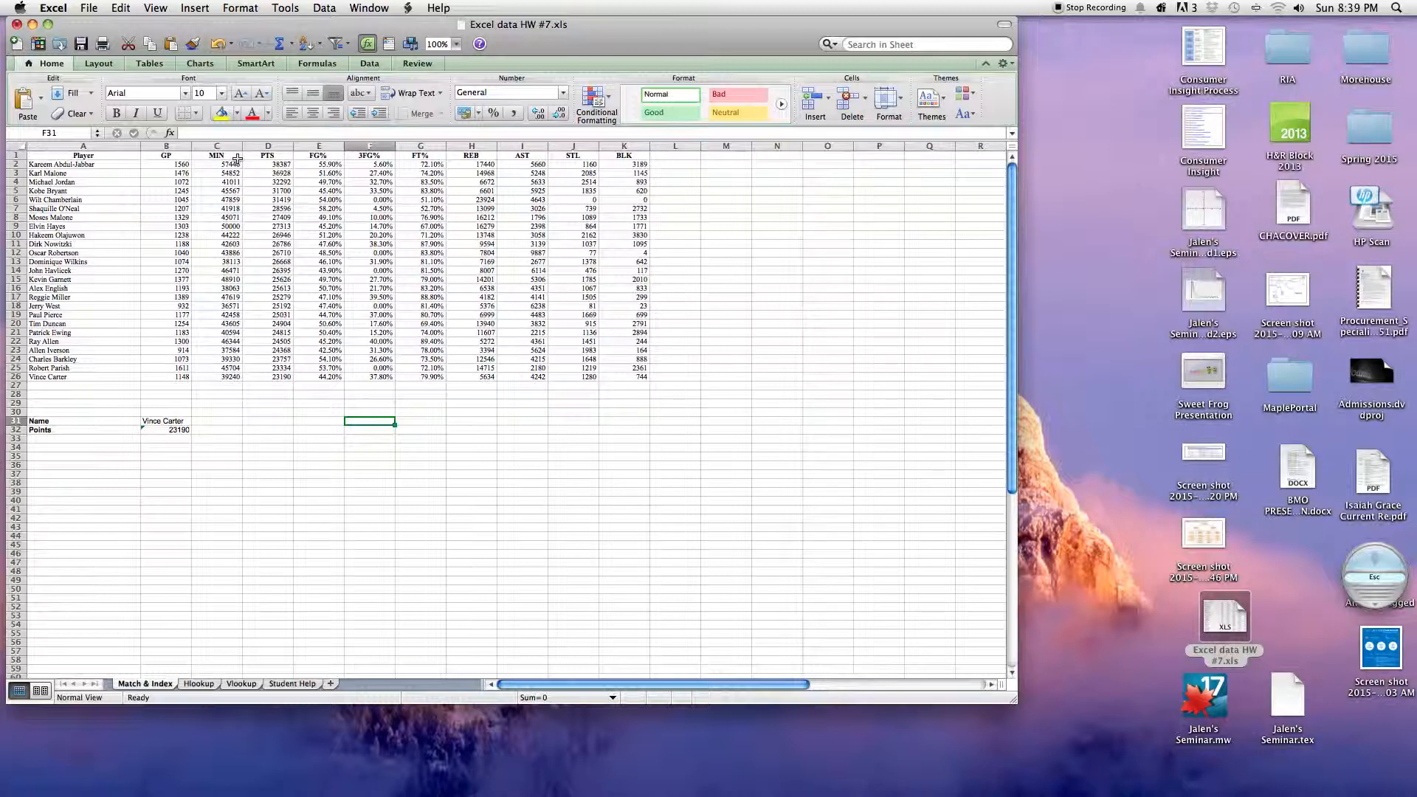
scroll(237, 157, "down", 1)
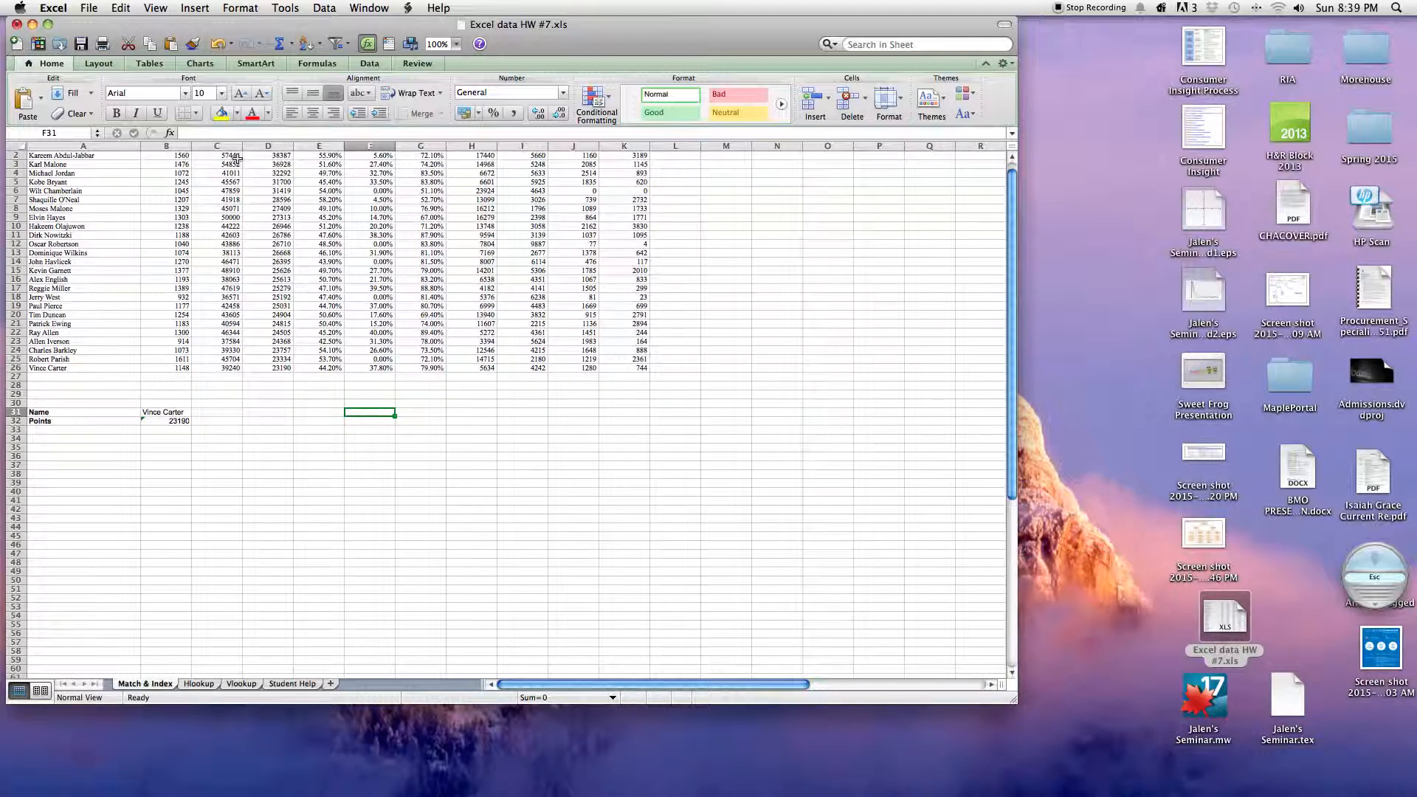
scroll(237, 157, "up", 1)
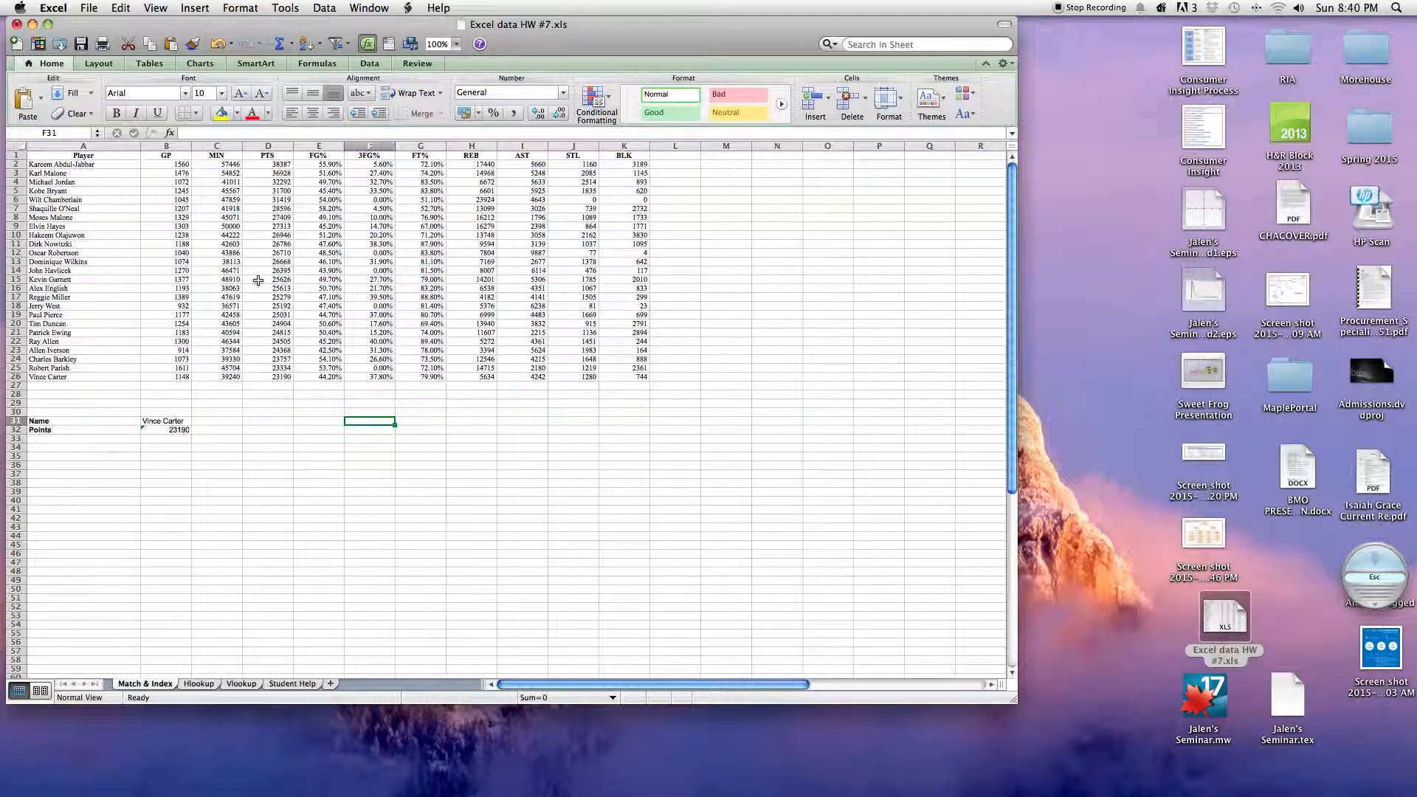
left_click(322, 419)
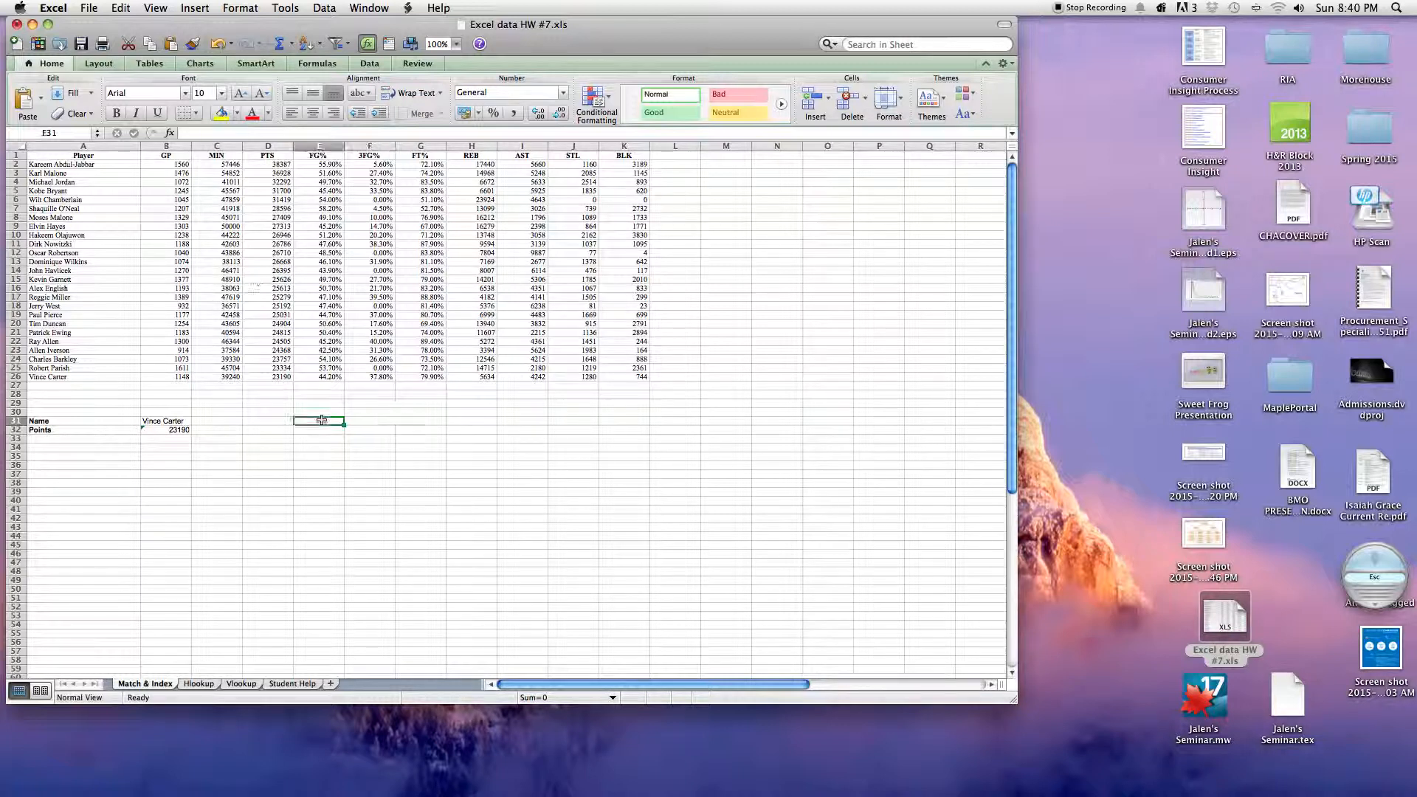
left_click(325, 412)
type("N")
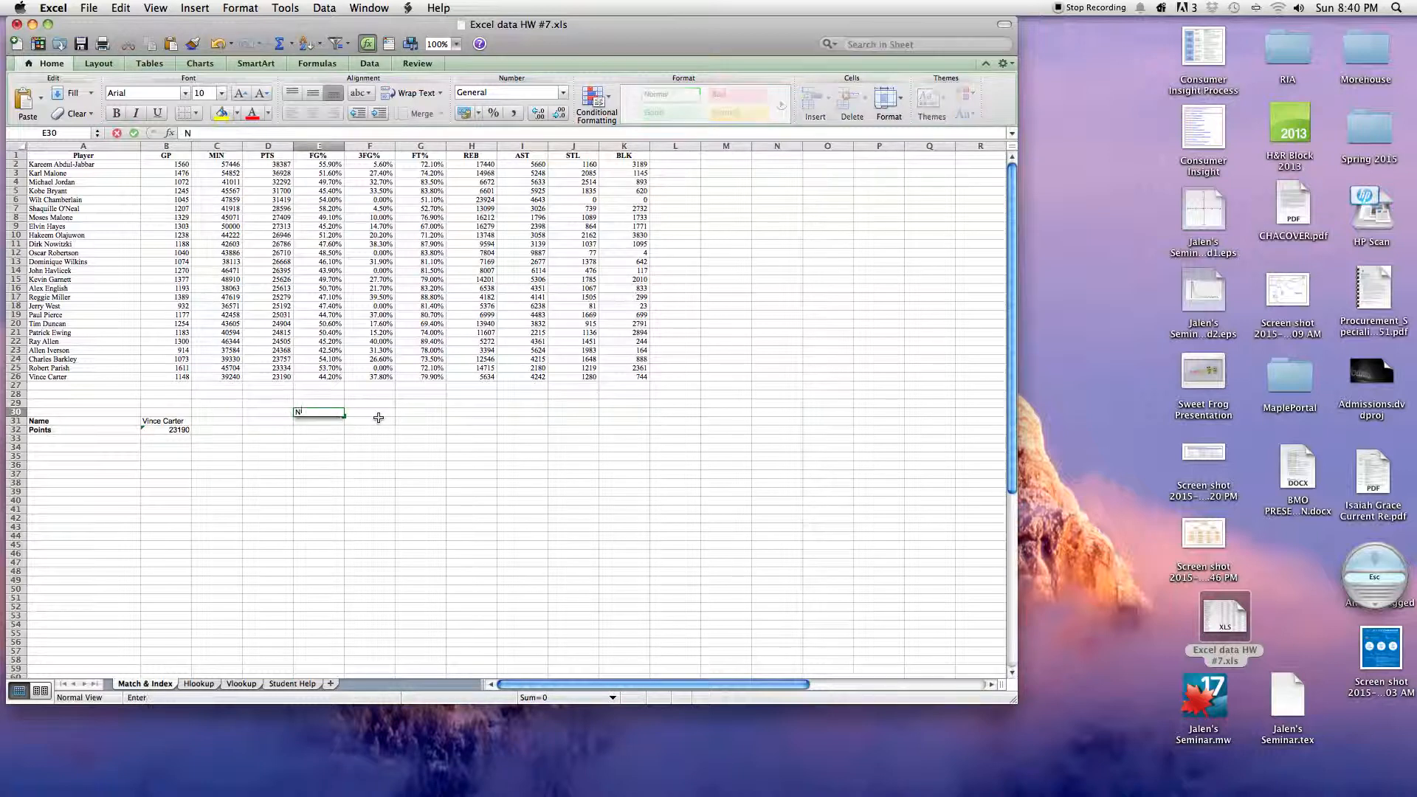
key("BackSpace")
key("super+b")
type("Player")
left_click(335, 426)
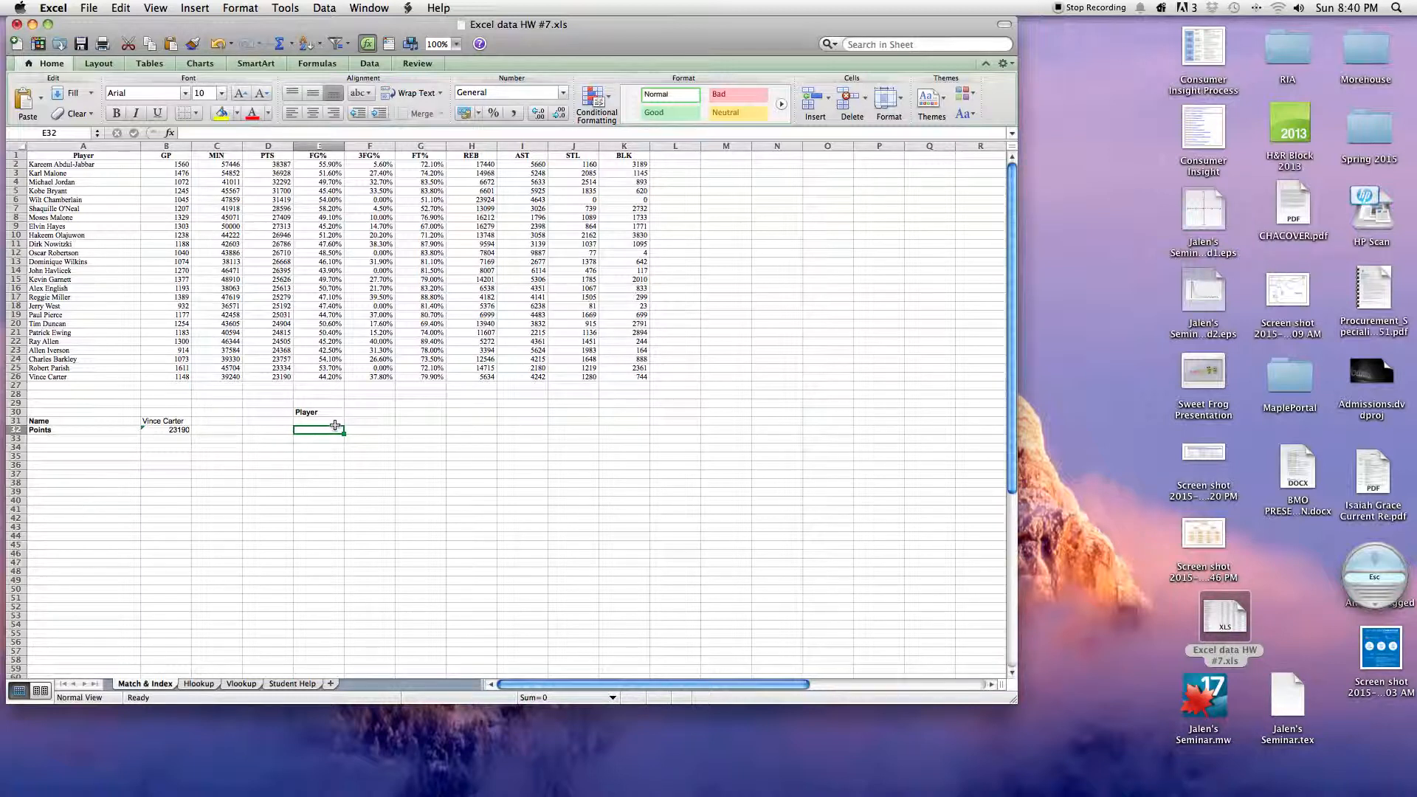
Enter the bold label REB in E31, directly below the Player label.
left_click(326, 422)
type("REB")
left_click_drag(330, 423, 296, 421)
key("BackSpace")
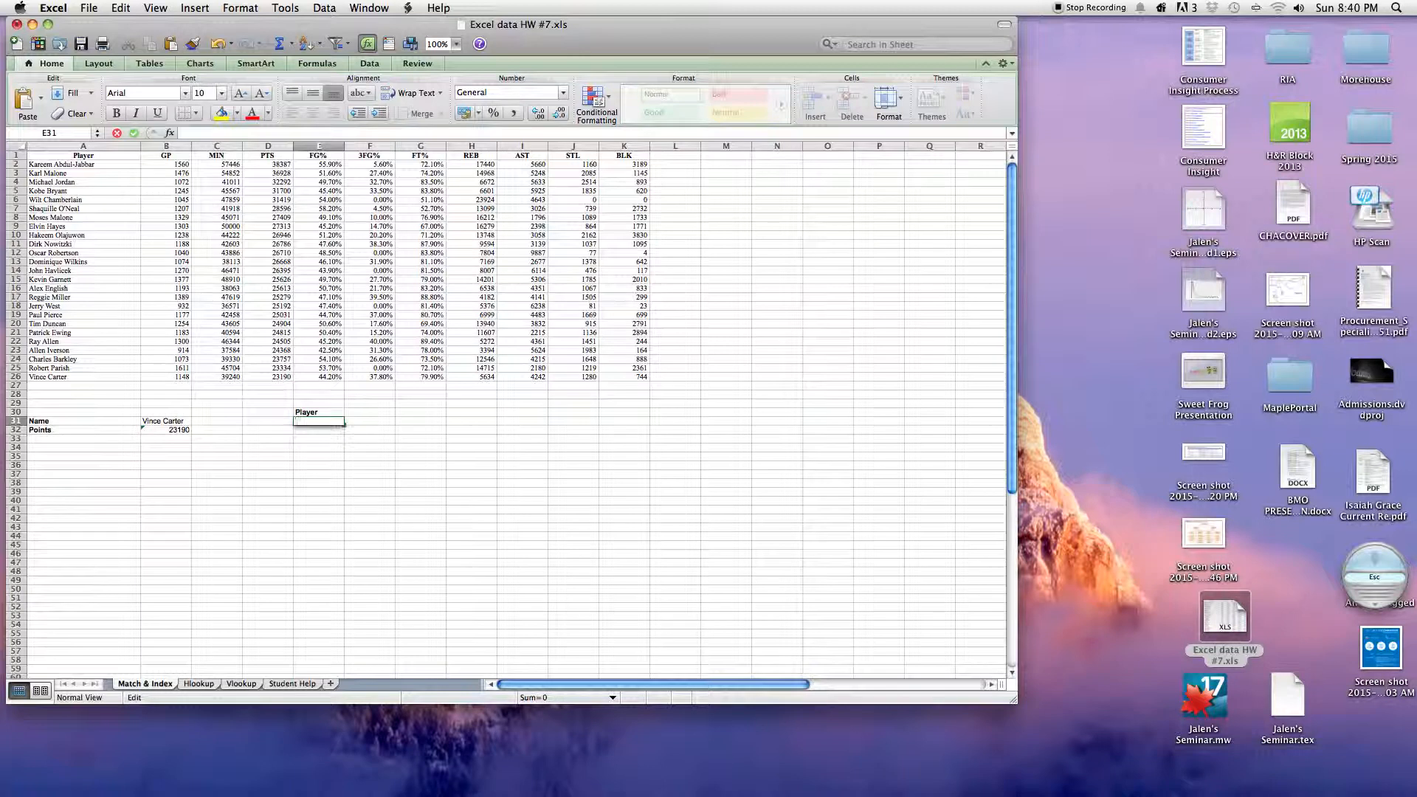
key("super+b")
type("REB")
left_click(356, 414)
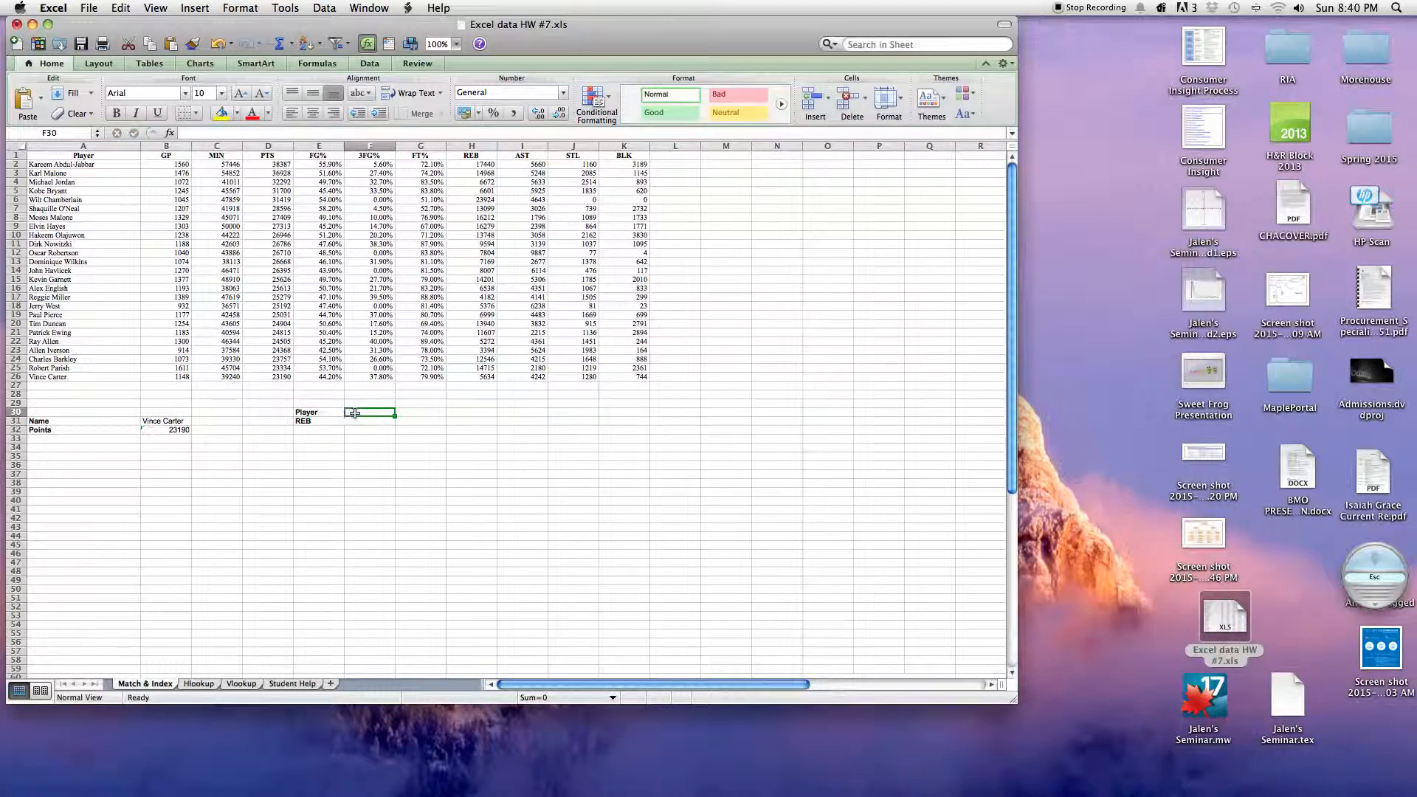
Start a MATCH formula in F32 with F30 as the lookup value.
left_click(371, 436)
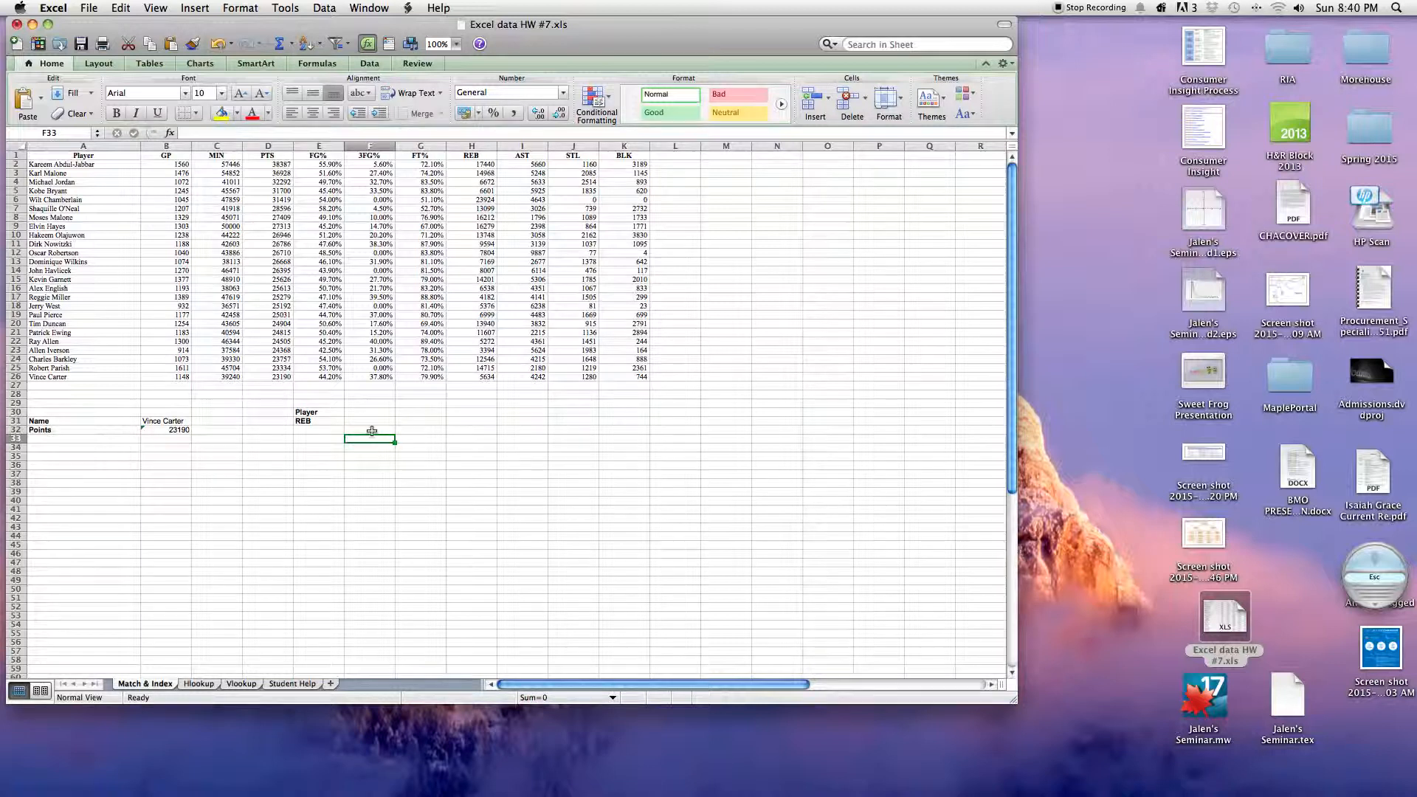
double_click(371, 435)
left_click(371, 430)
type("=")
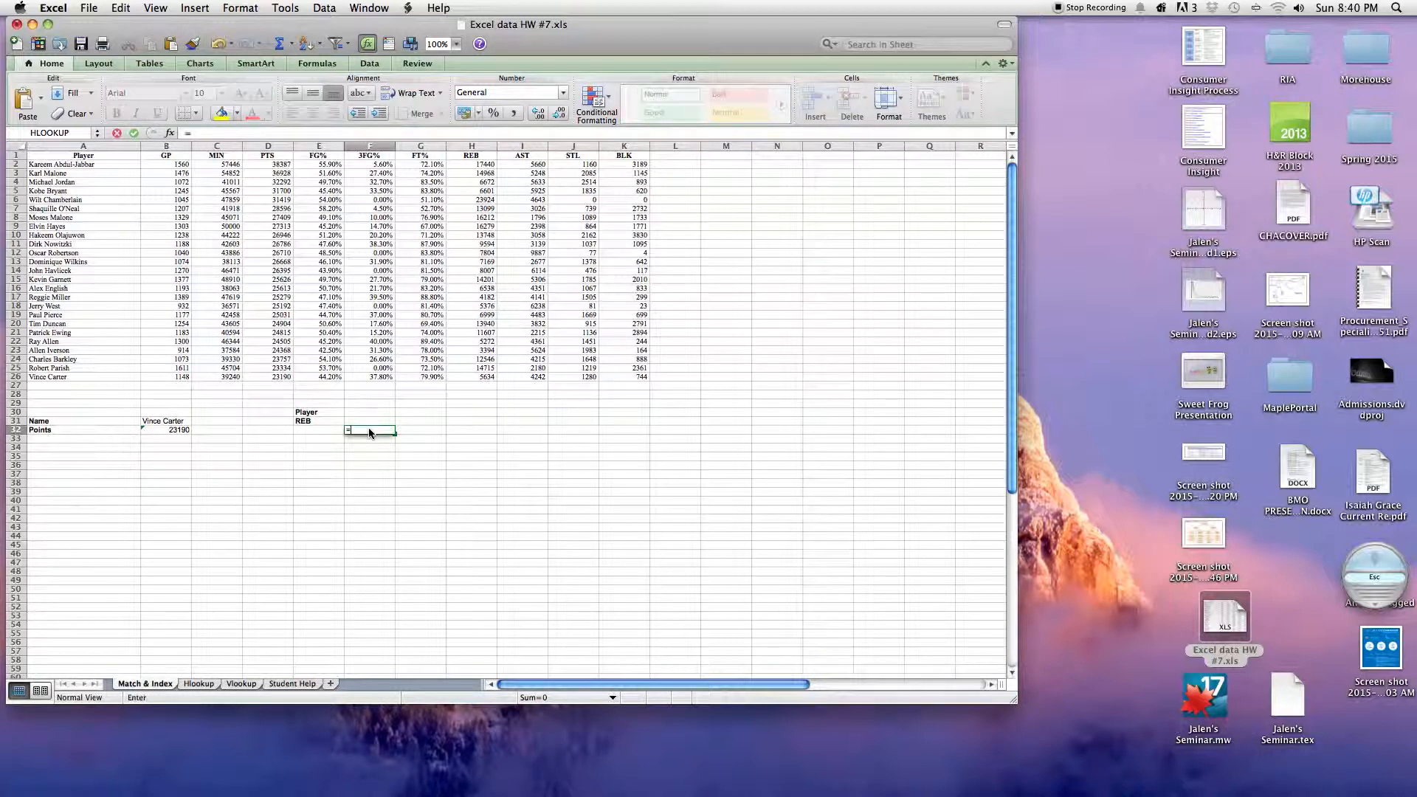
type("Match")
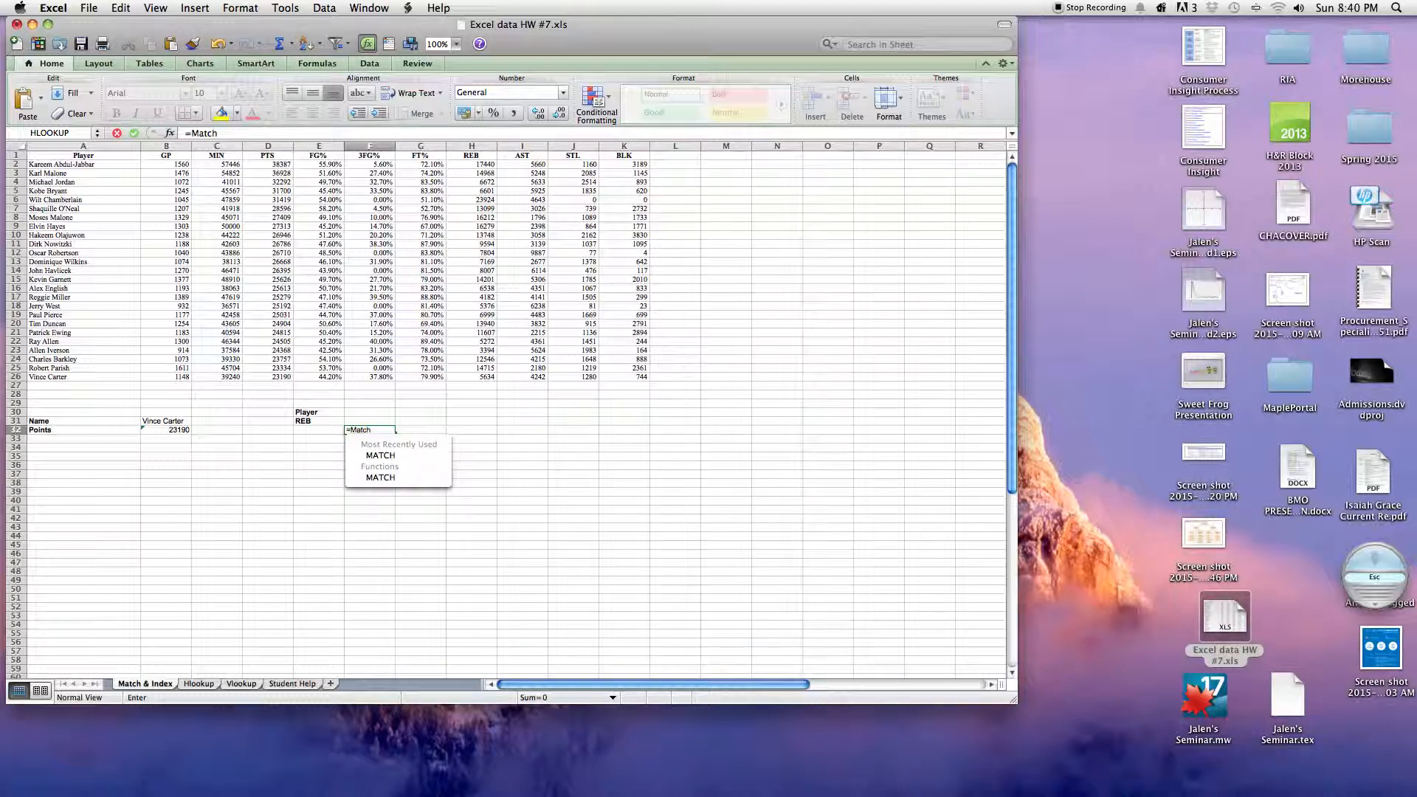
double_click(371, 451)
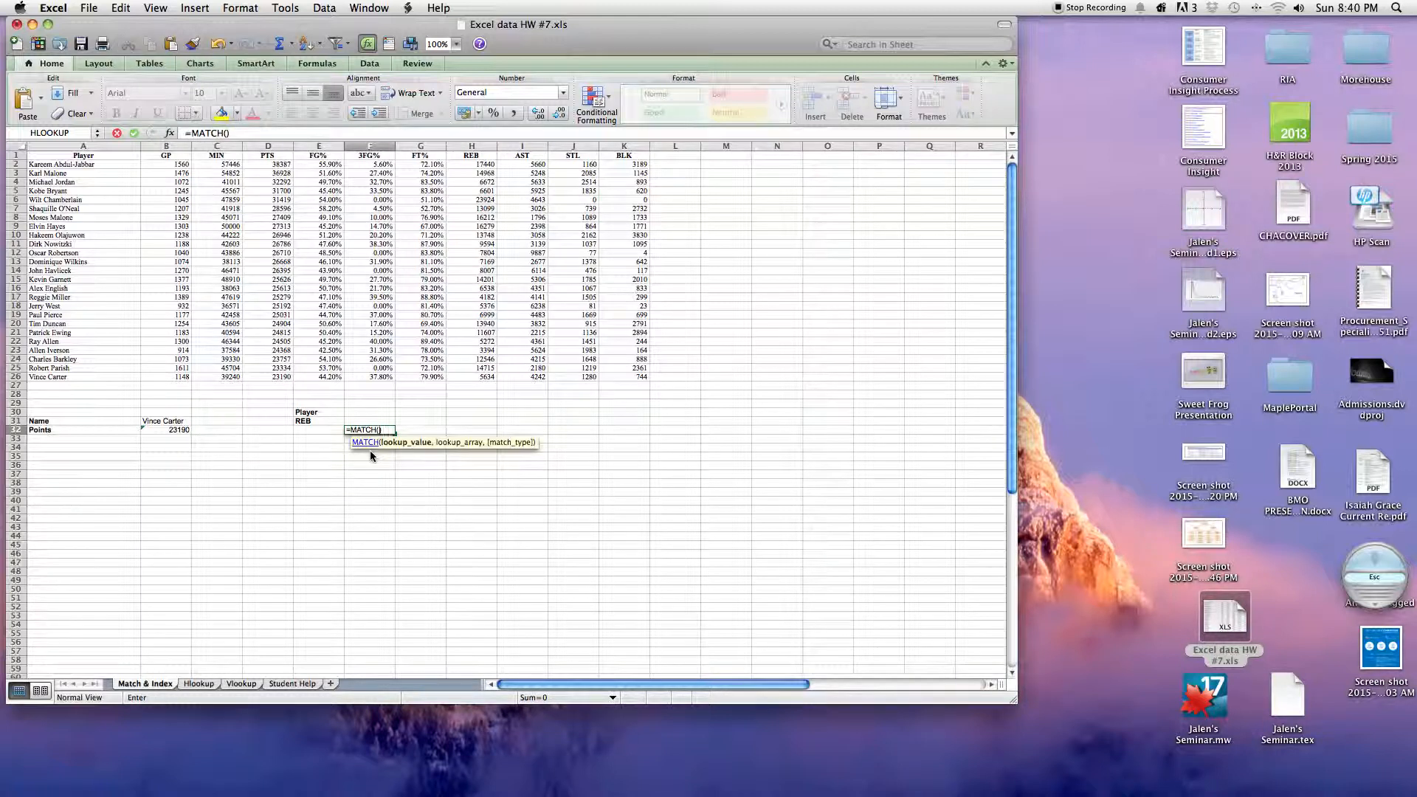
left_click(366, 418)
left_click(366, 414)
type(",")
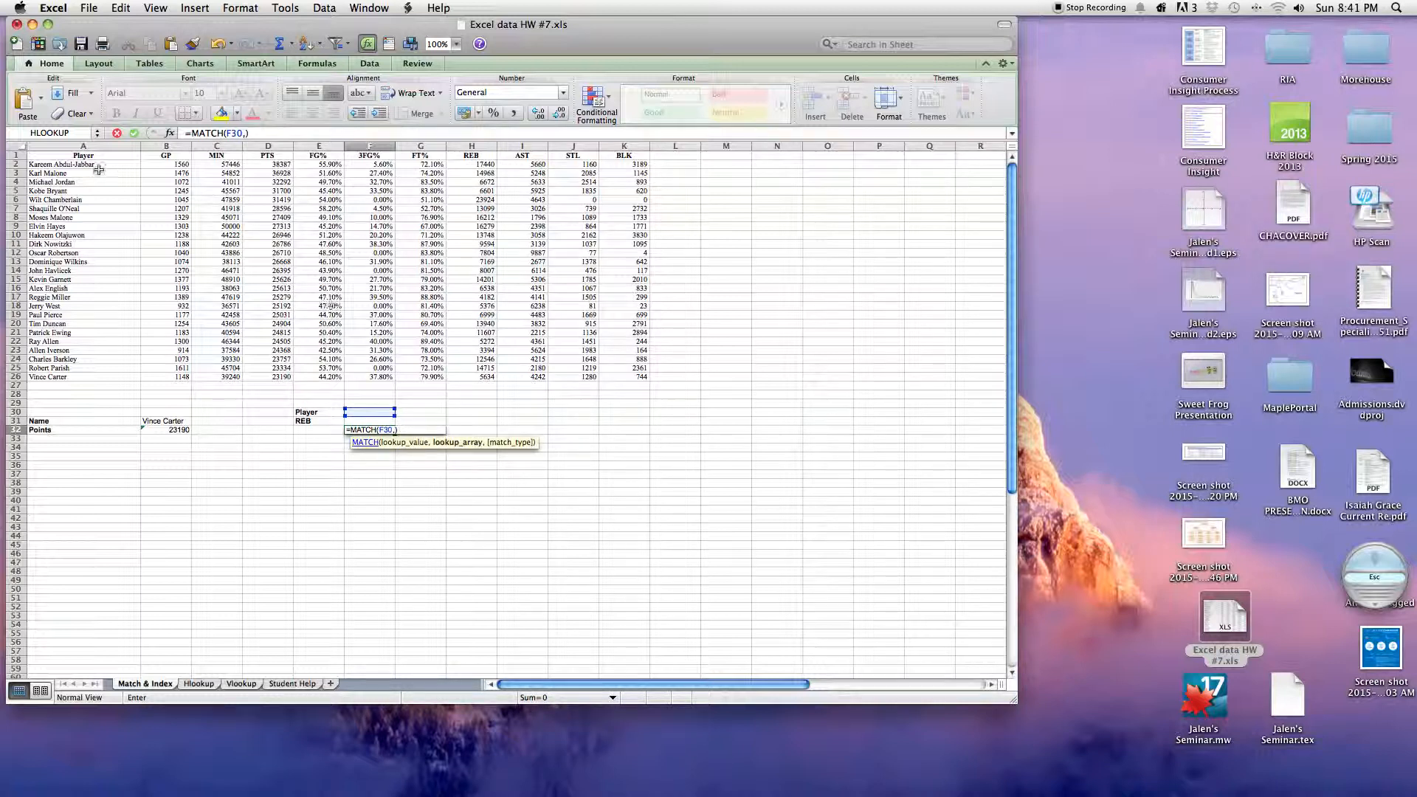
Set the MATCH lookup array to A2:A26 and the match type to 0, completing the formula in F32.
left_click_drag(98, 166, 107, 376)
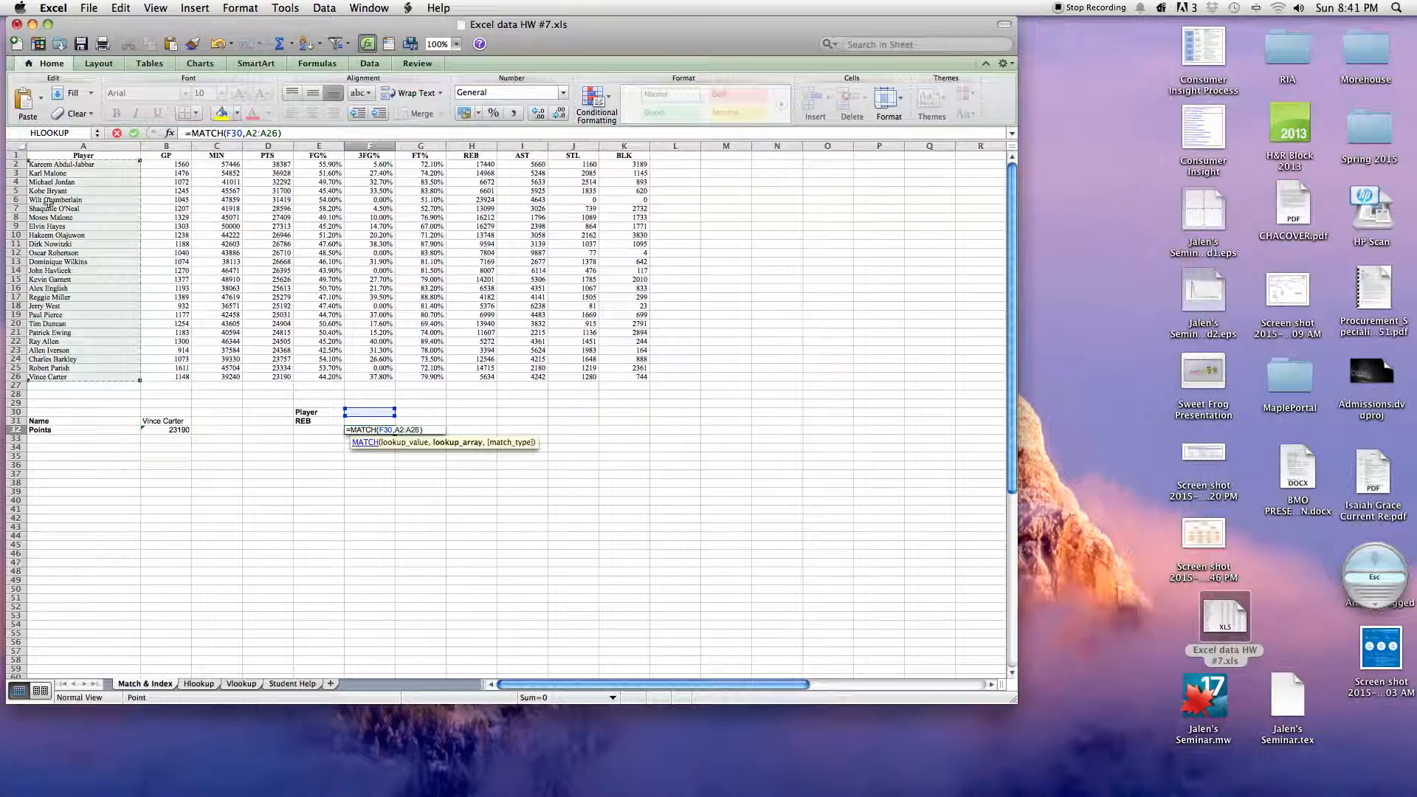
type(",")
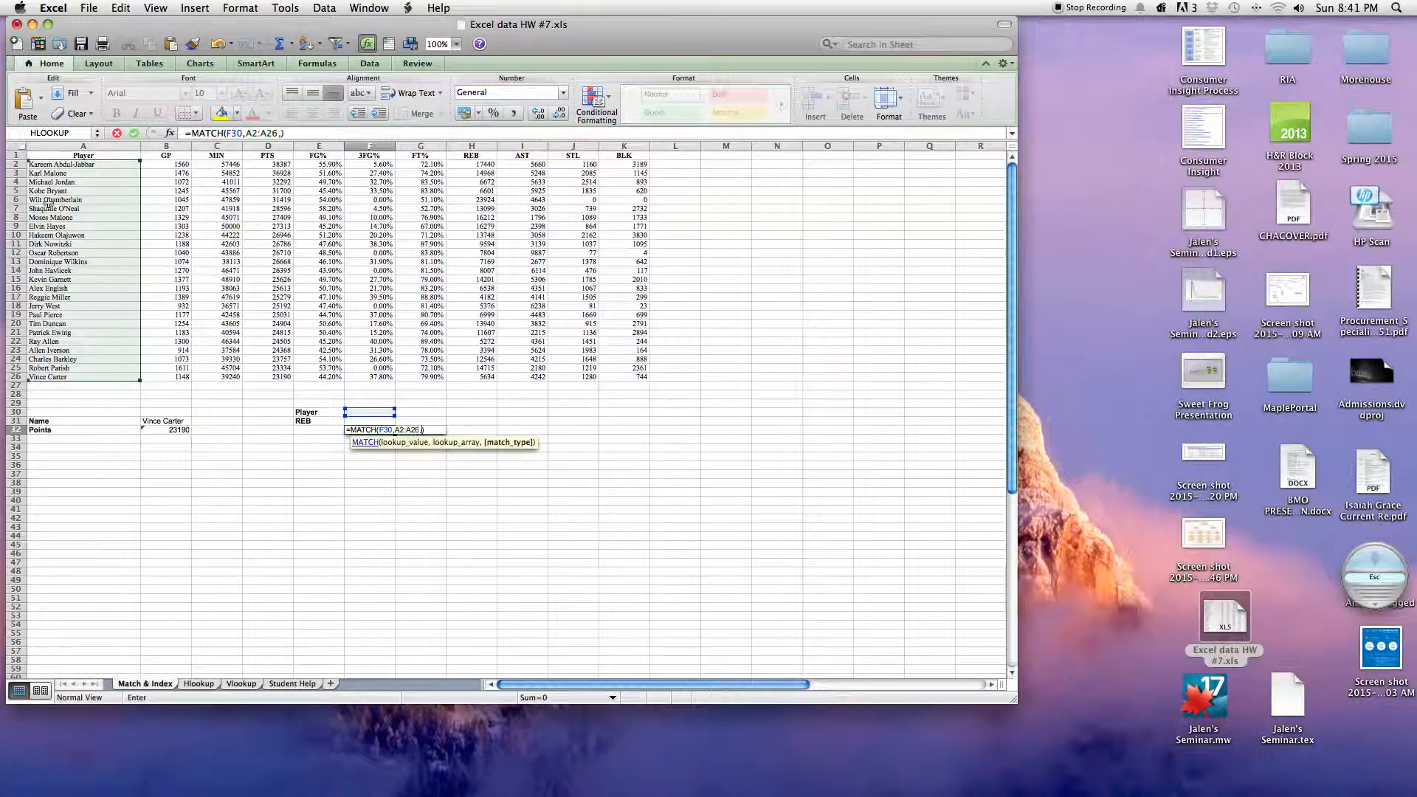
type("0")
key("Tab")
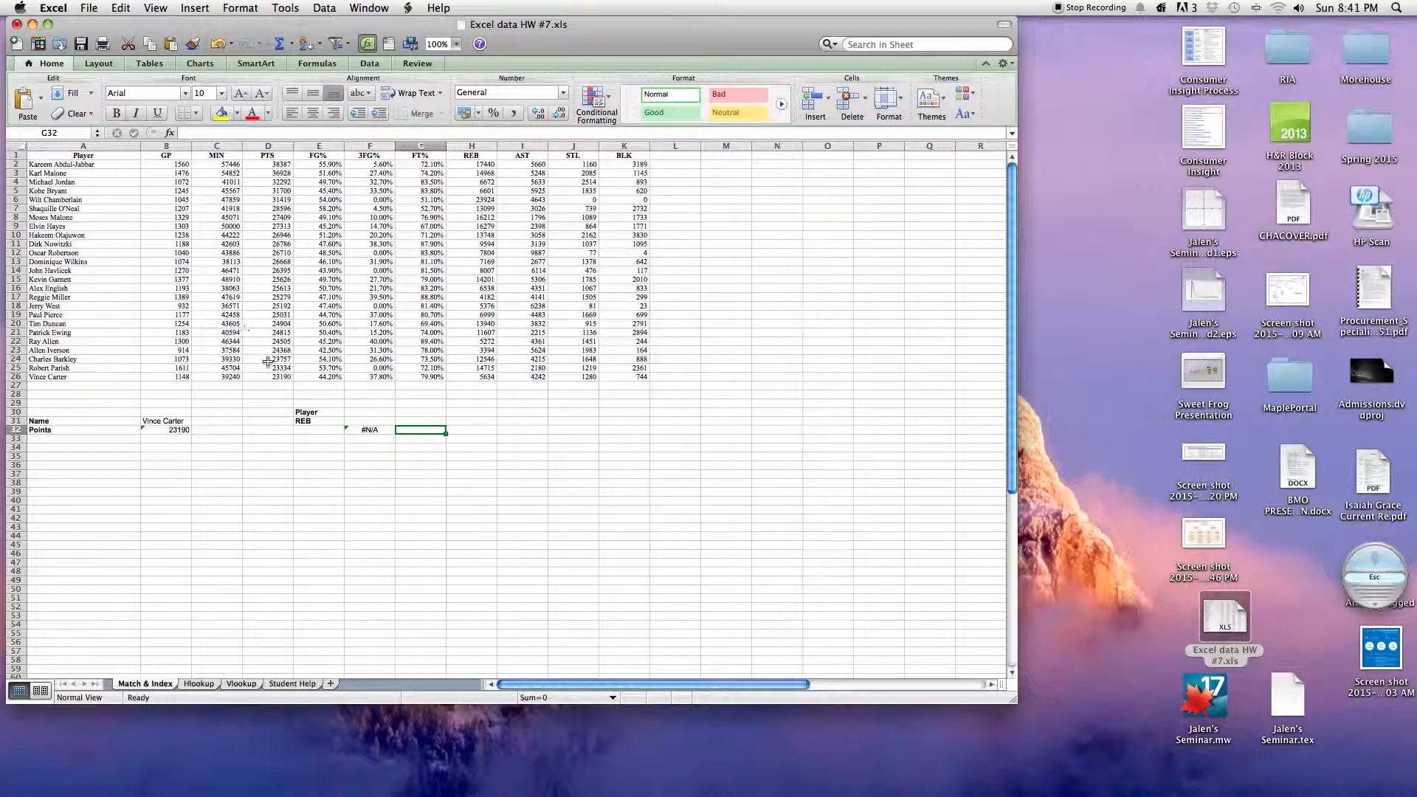
Enter Reggie Miller in F30 as the player to look up.
left_click(356, 414)
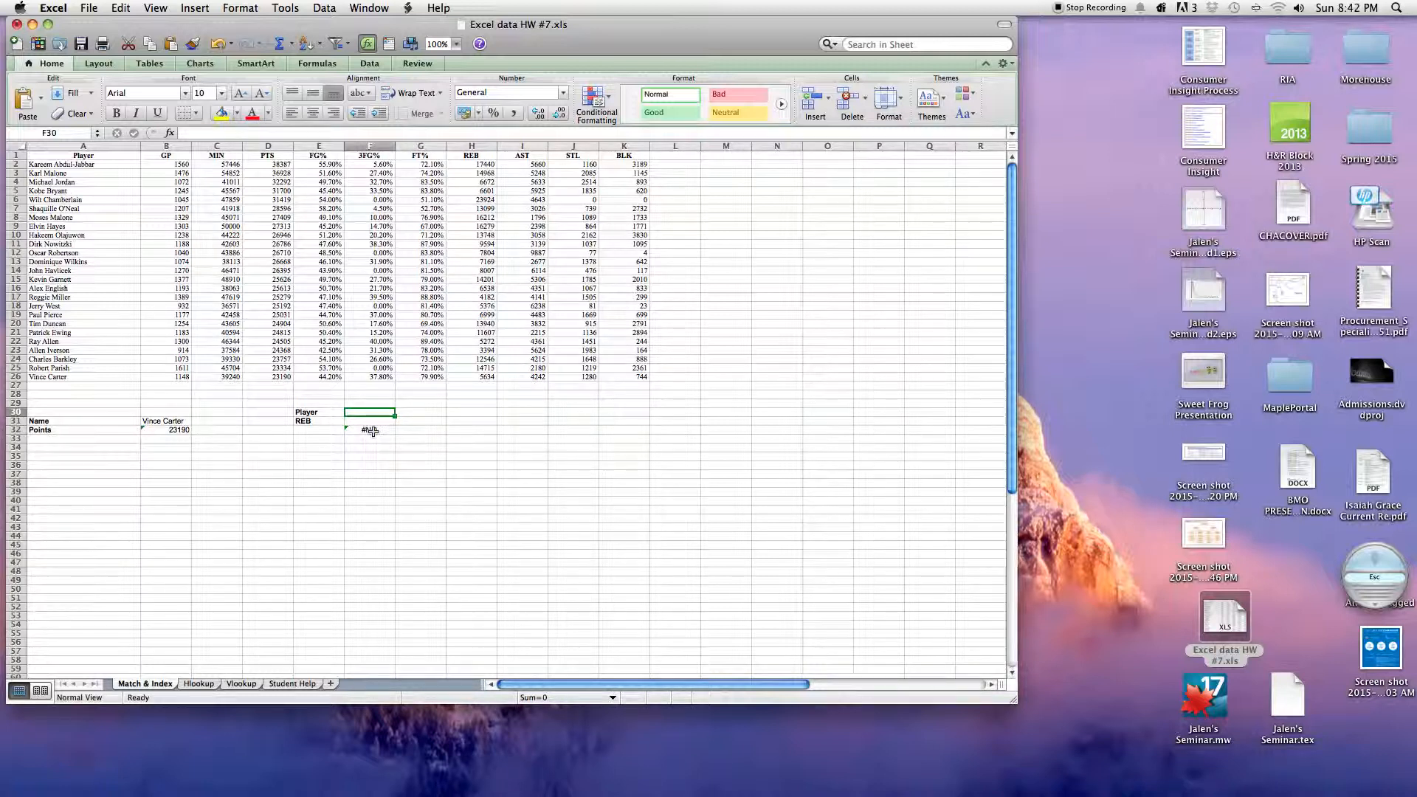
type("Regg")
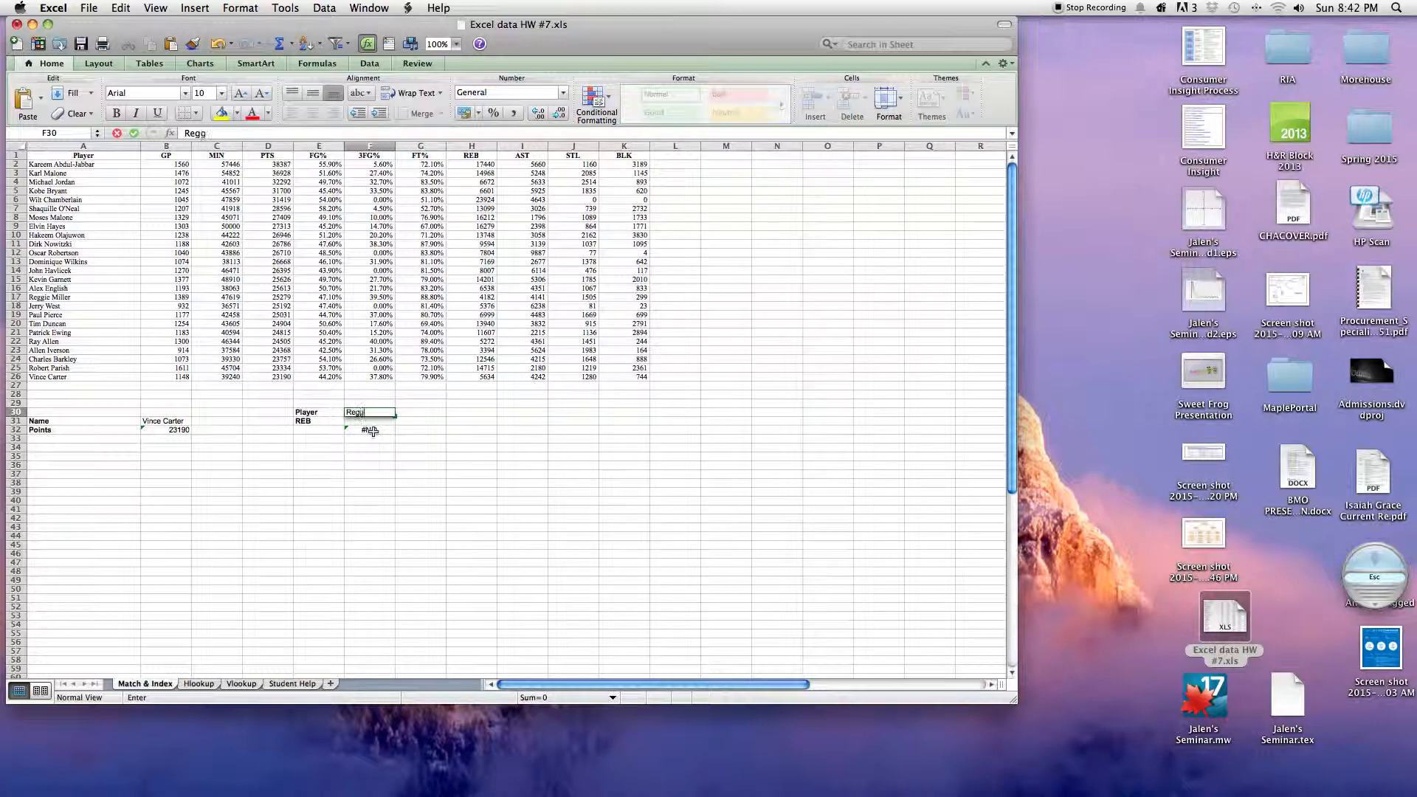
type("ie Miller")
key("Return")
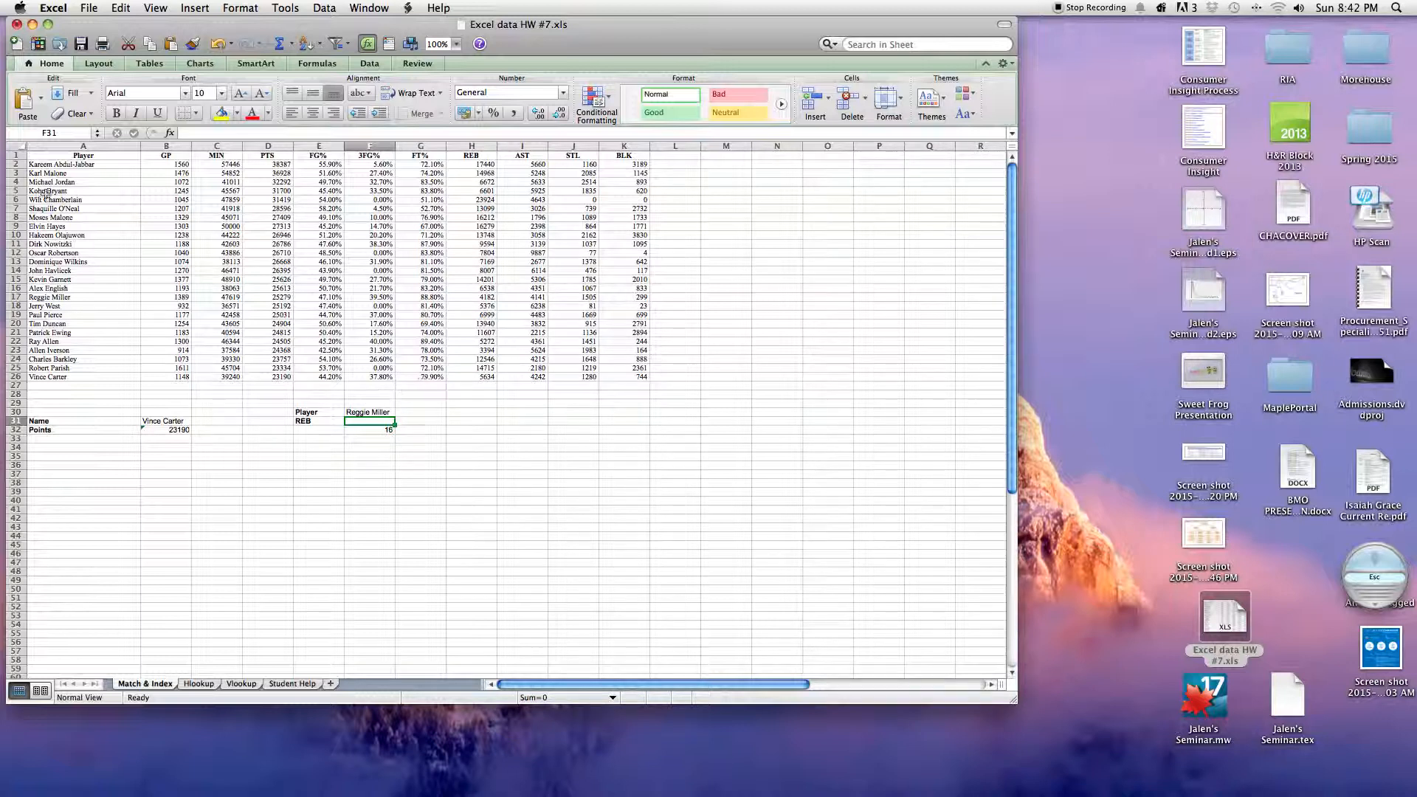
left_click(355, 428)
left_click(354, 423)
double_click(354, 428)
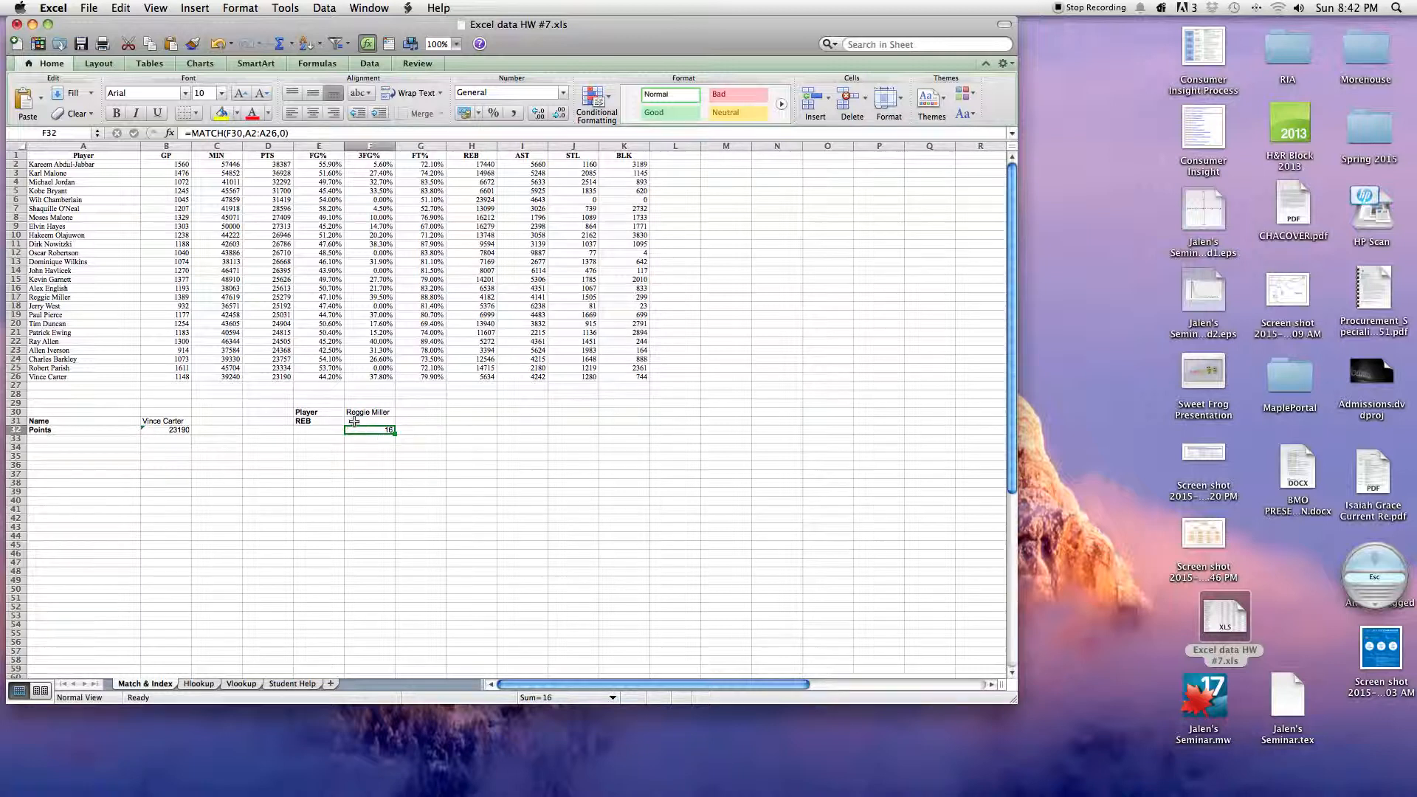
left_click(354, 423)
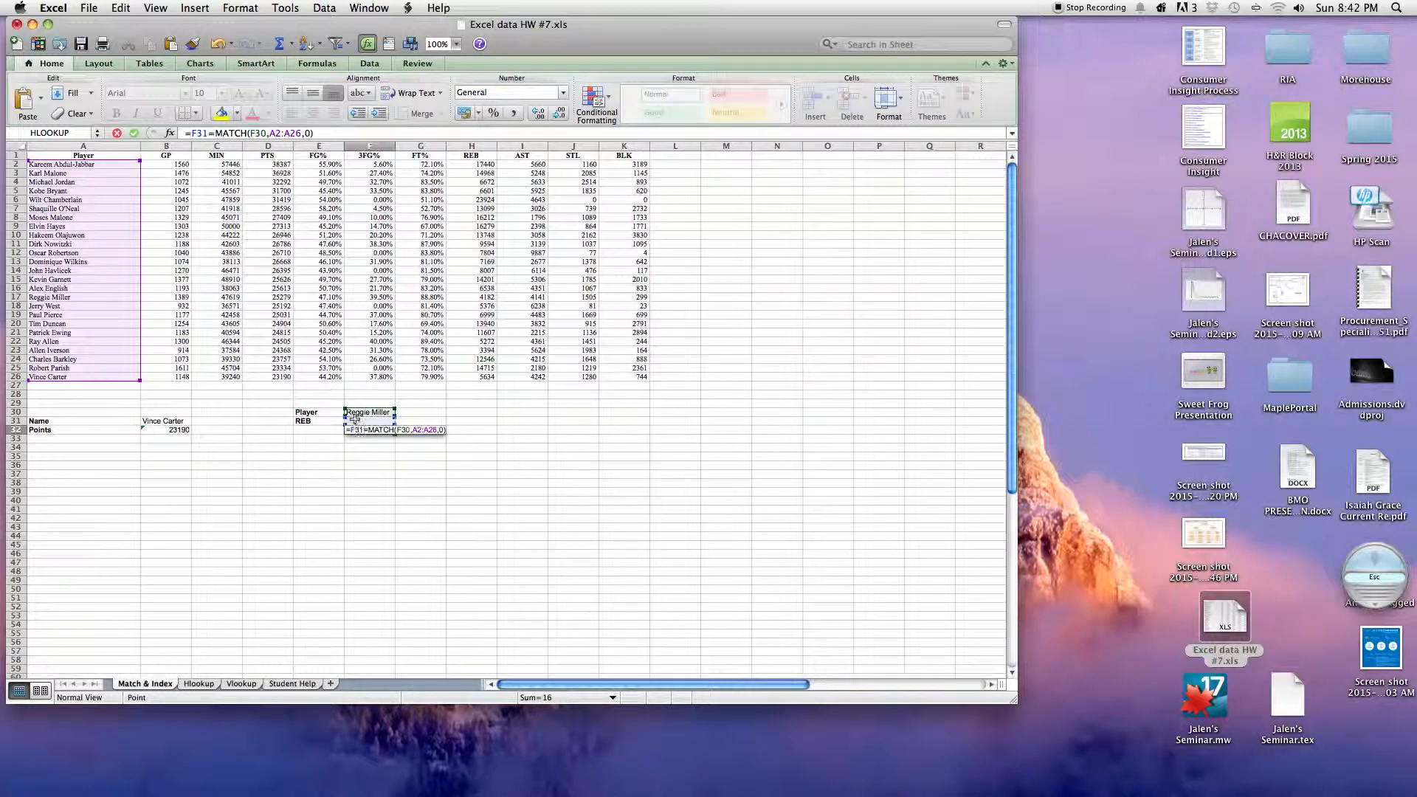
key("super+z")
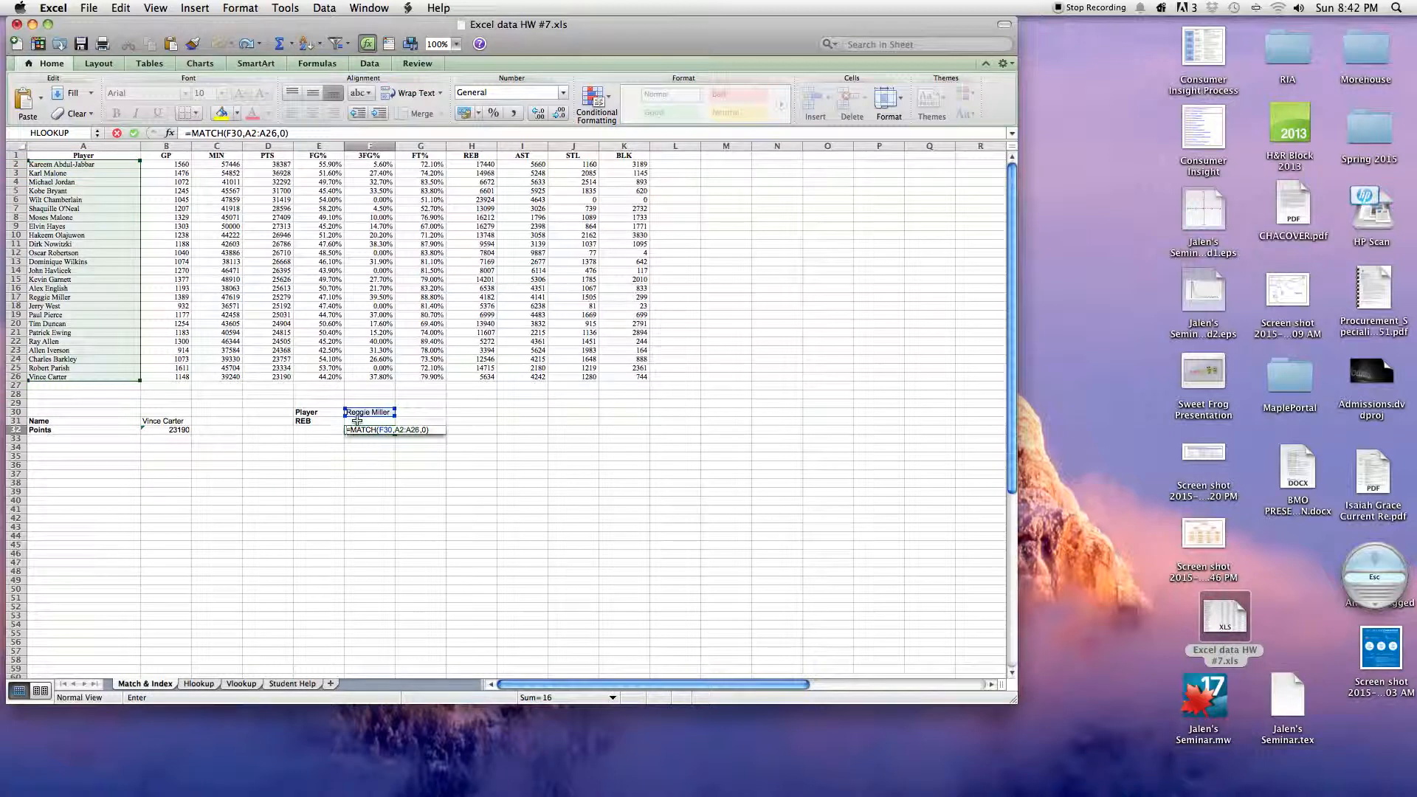
left_click(430, 430)
Start an INDEX formula in F31, beside the REB label.
left_click(391, 422)
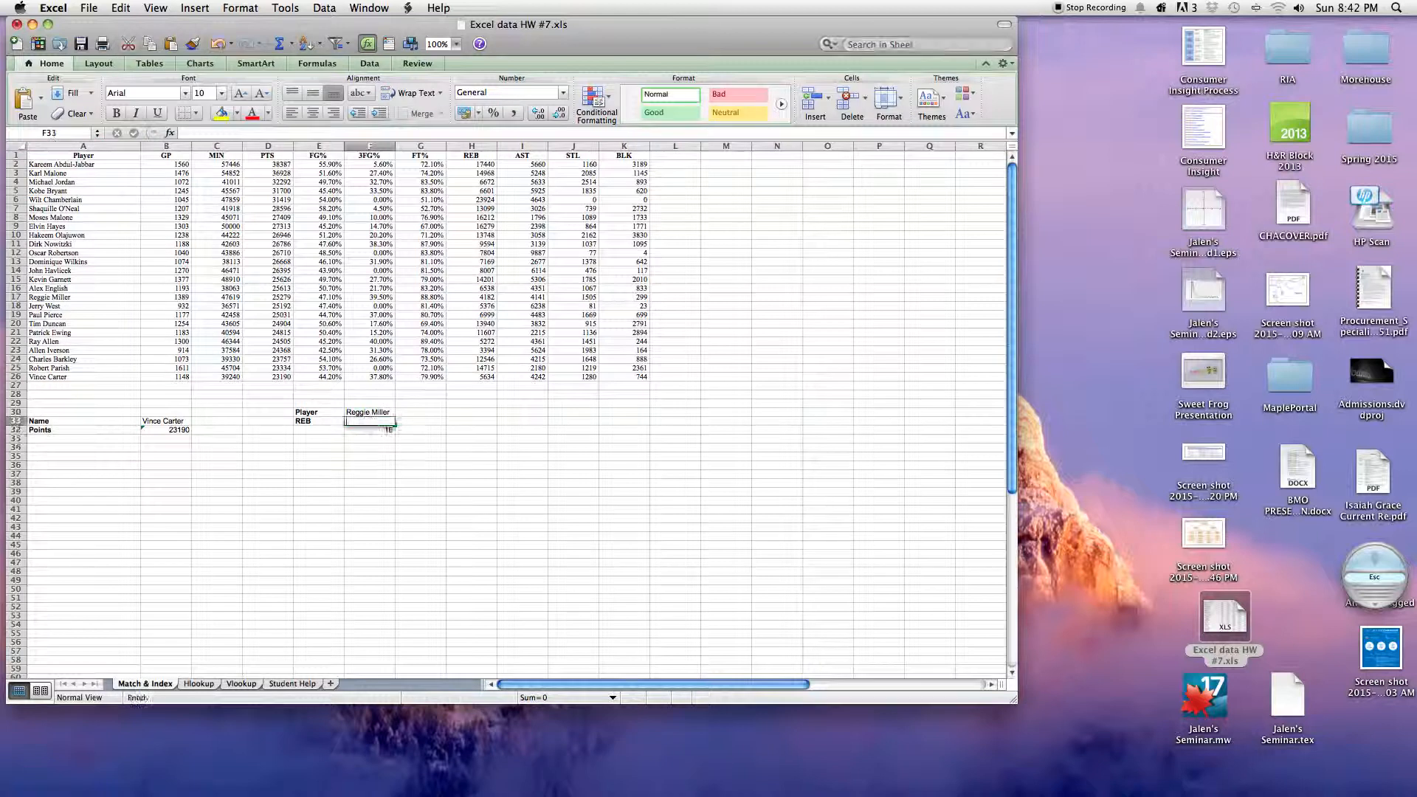
type("=")
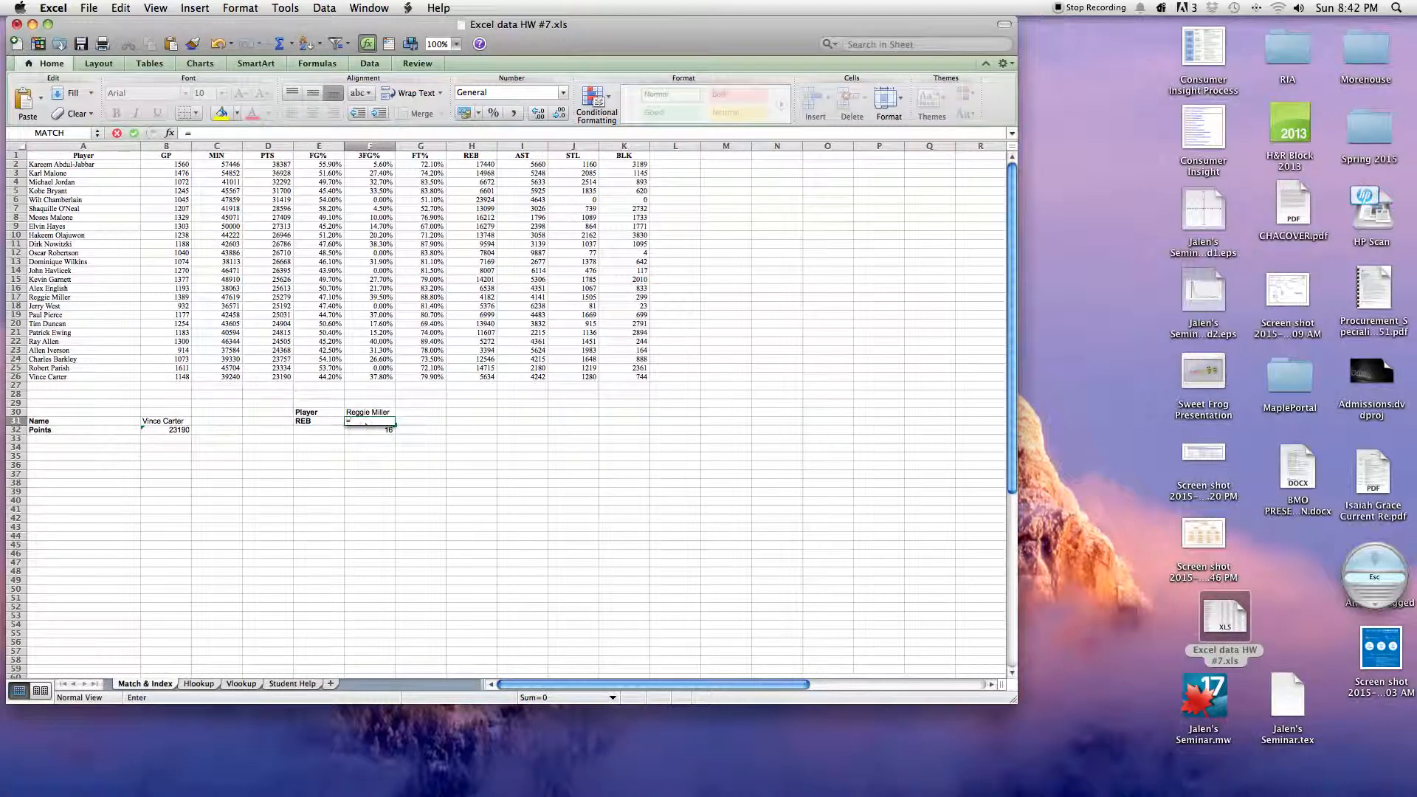
type("Ind")
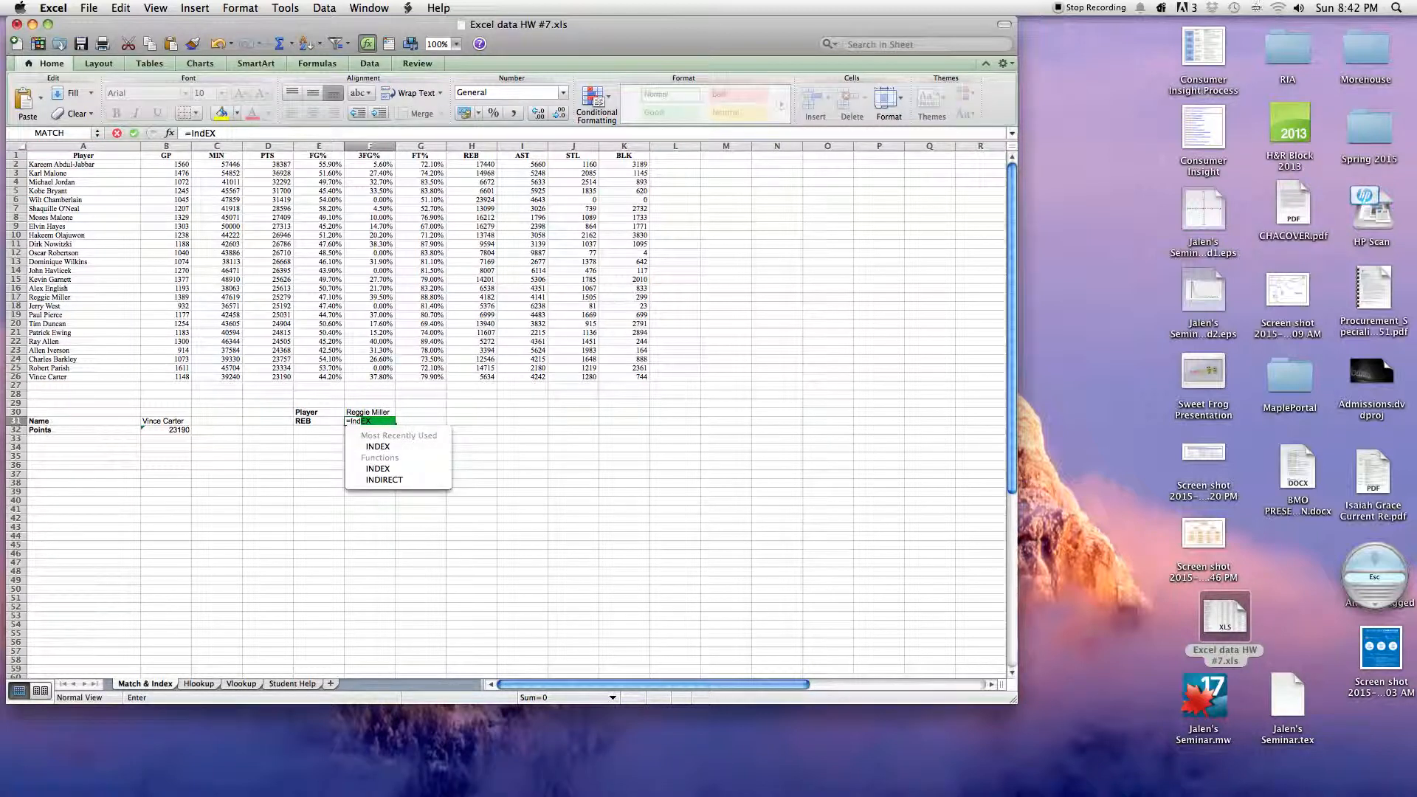
double_click(377, 447)
left_click(451, 486)
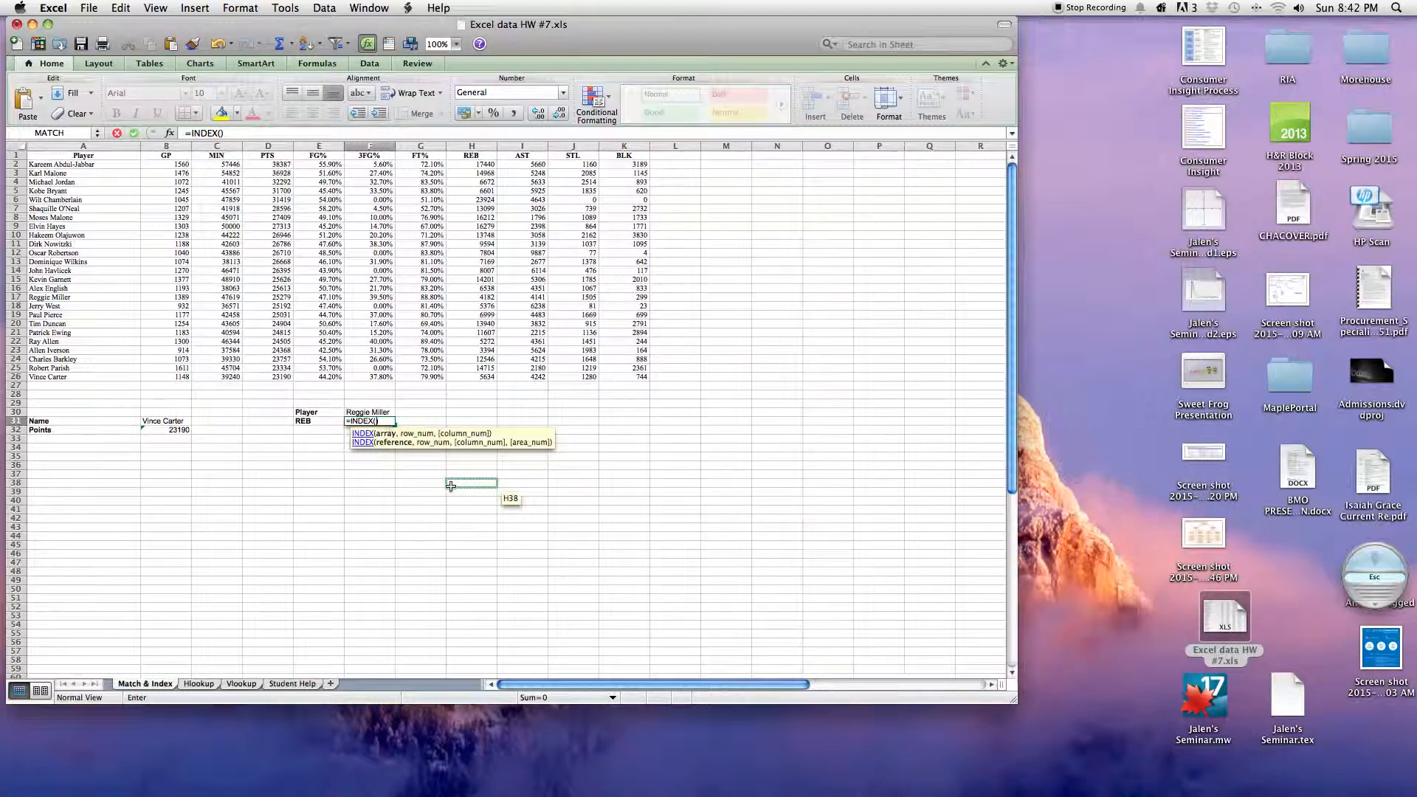
left_click(372, 413)
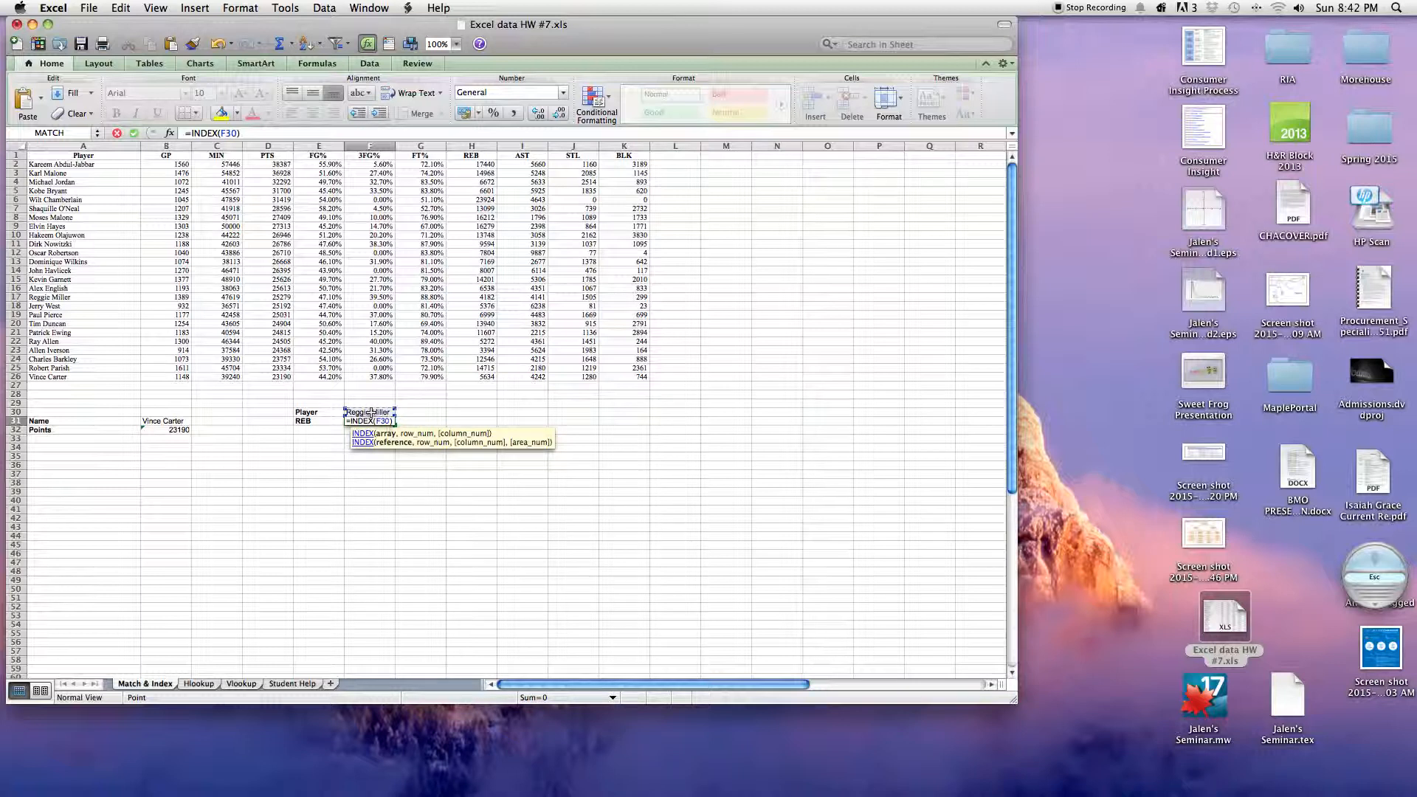
type(",")
key("BackSpace")
key("BackSpace")
key("BackSpace")
key("BackSpace")
Set the INDEX array to the player table range A2:K26.
left_click(57, 166)
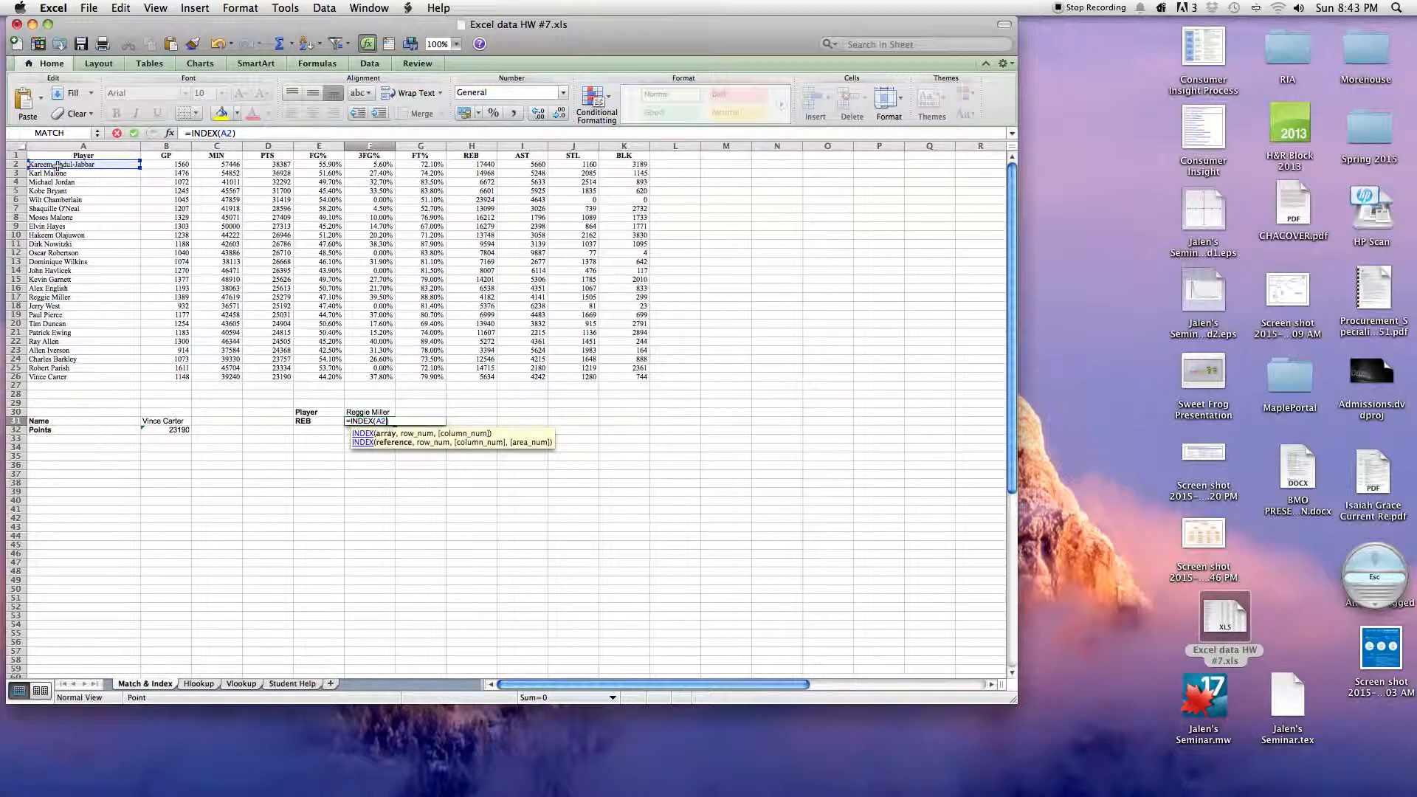
left_click_drag(57, 166, 646, 379)
type(",")
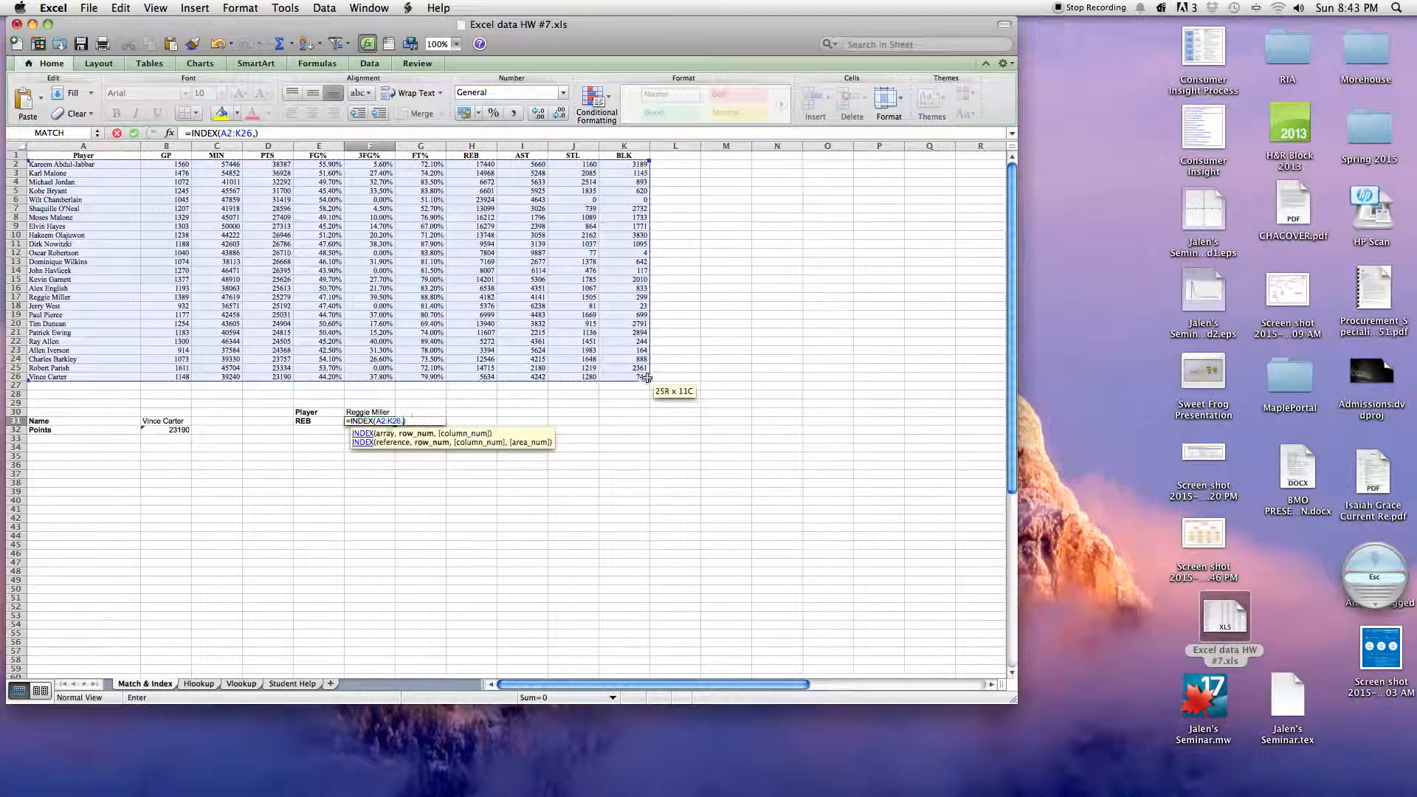
Set the INDEX row number to F32 and the column number to 8, completing the formula in F31.
left_click(347, 430)
scroll(347, 431, "right", 1)
type(",")
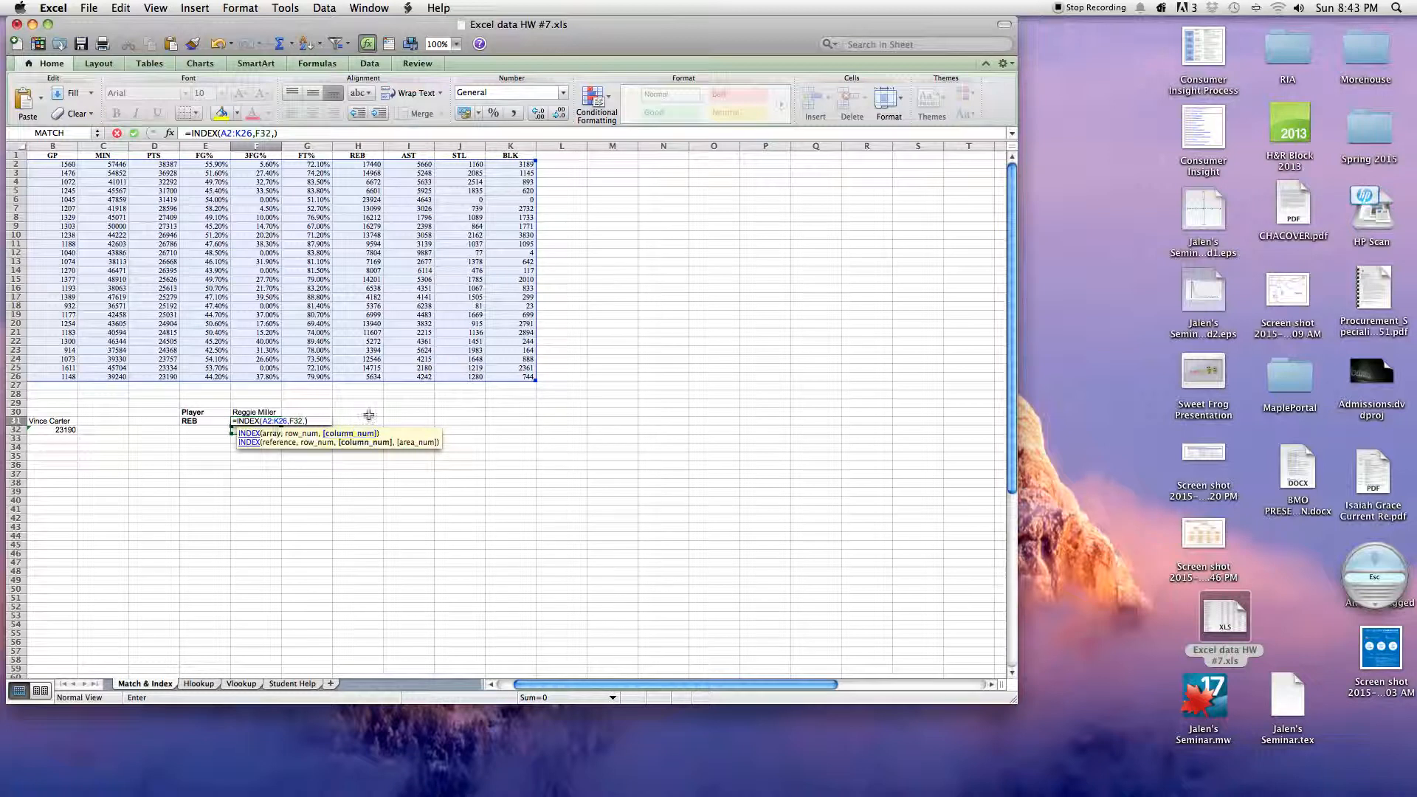
scroll(319, 373, "left", 1)
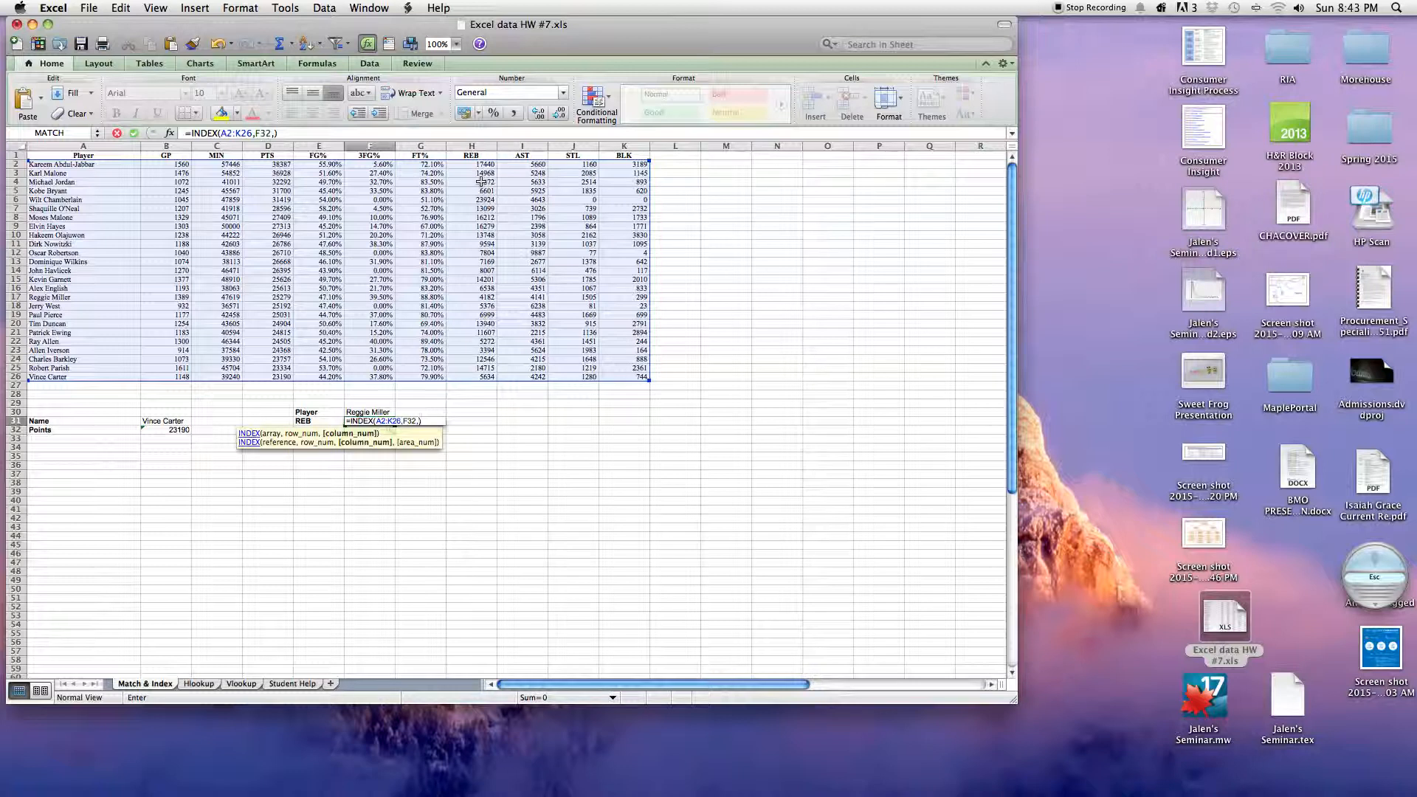
type("8")
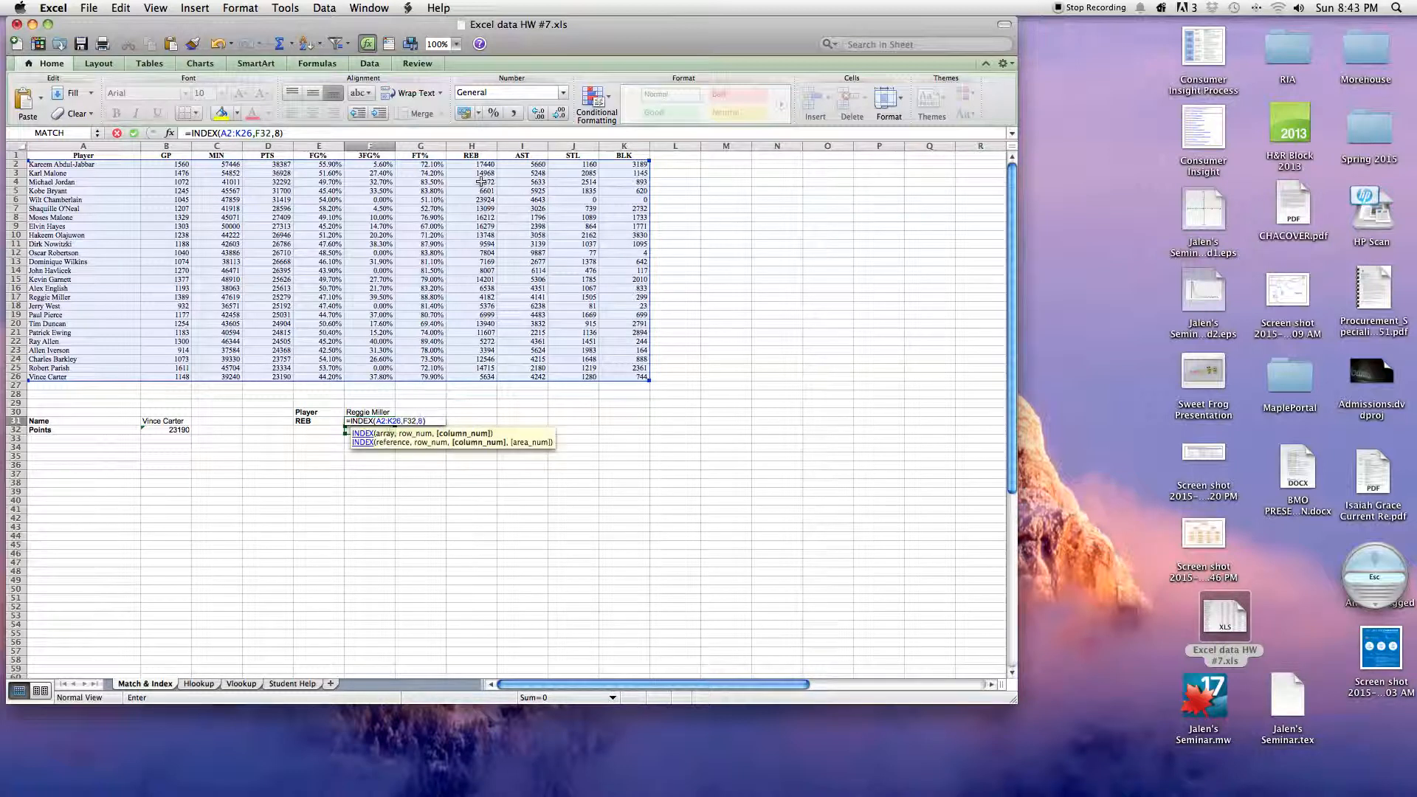
key("Tab")
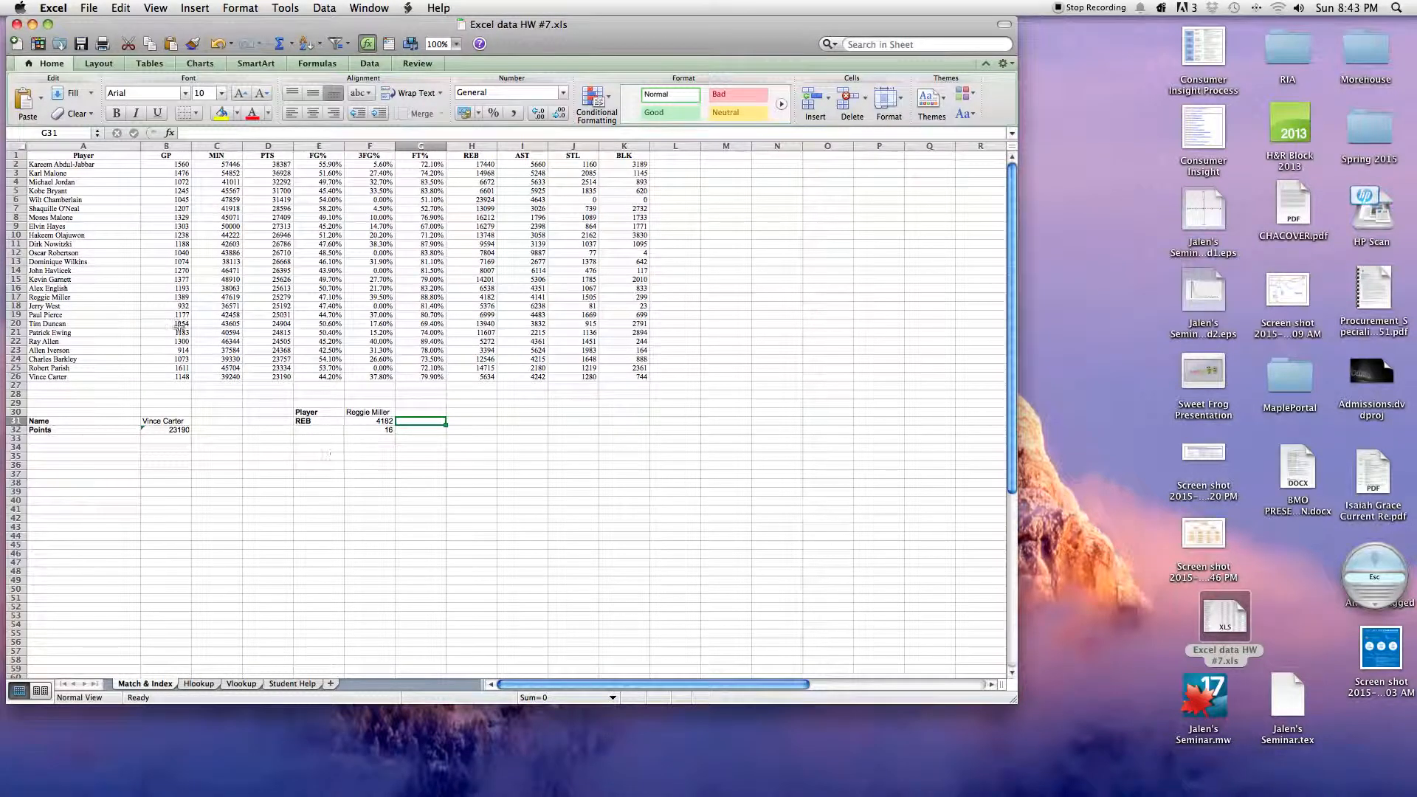
Check Reggie Miller's REB value along his table row and review the MATCH formula in F32.
left_click(54, 299)
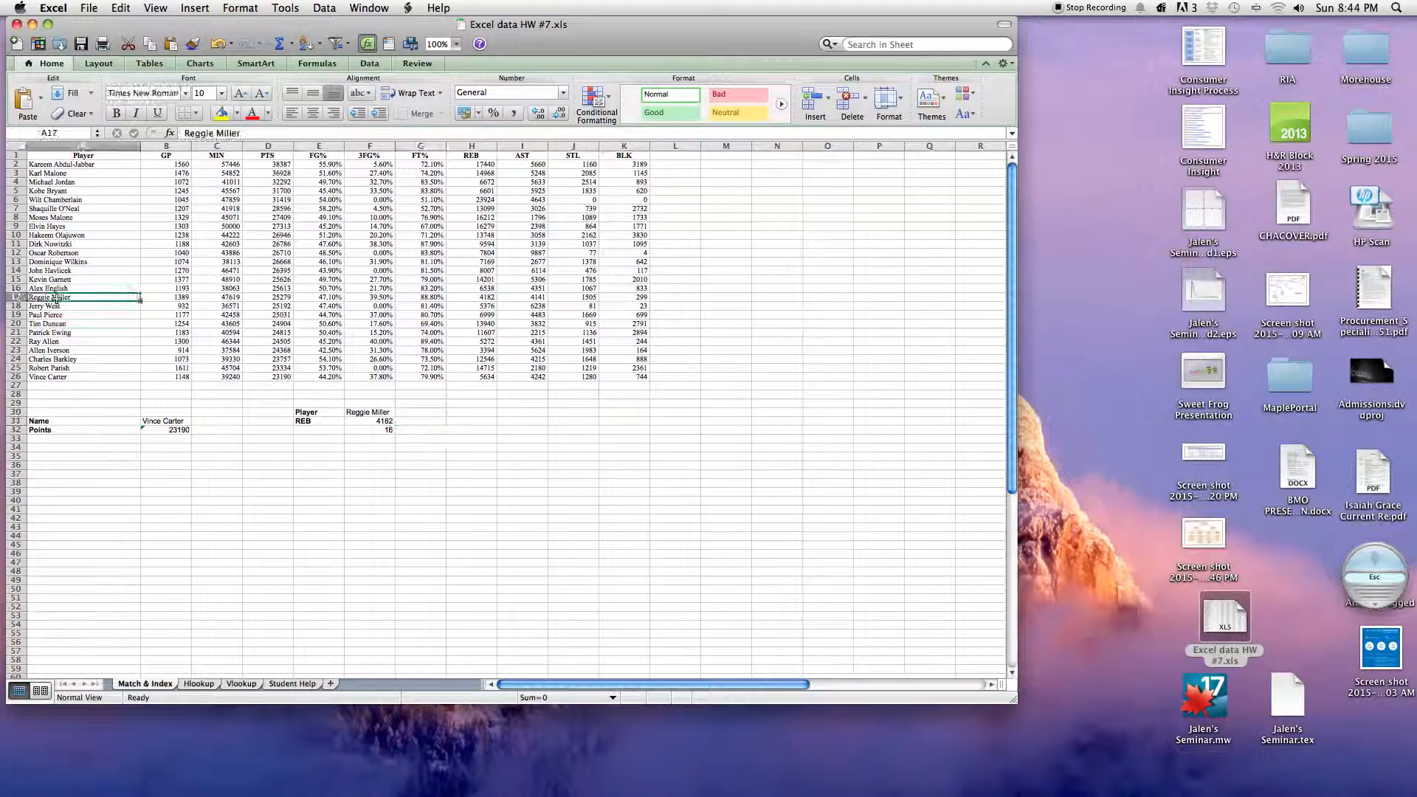
key("Right")
key("Right")
key("Right")
key("Right")
key("Right")
key("Right")
key("Right")
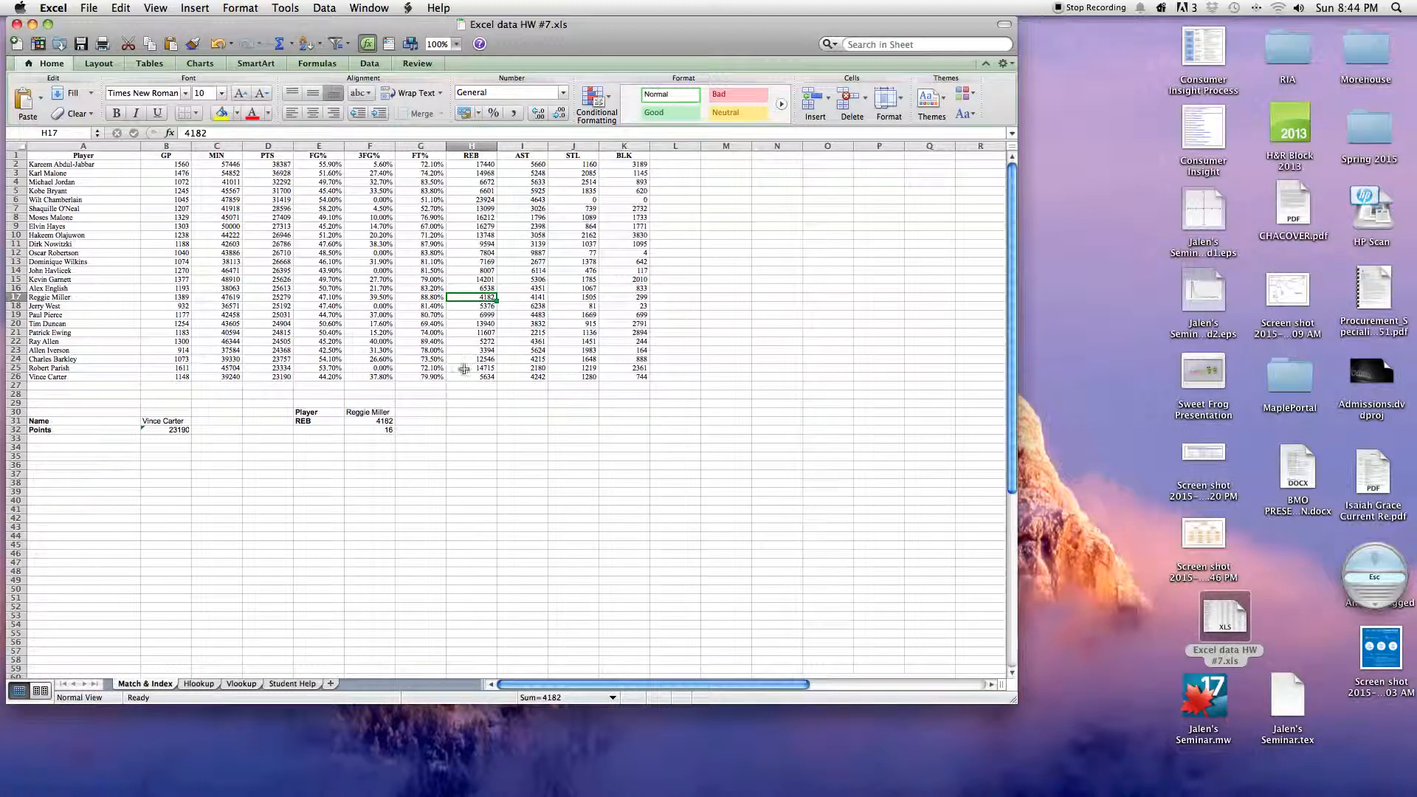
left_click(375, 432)
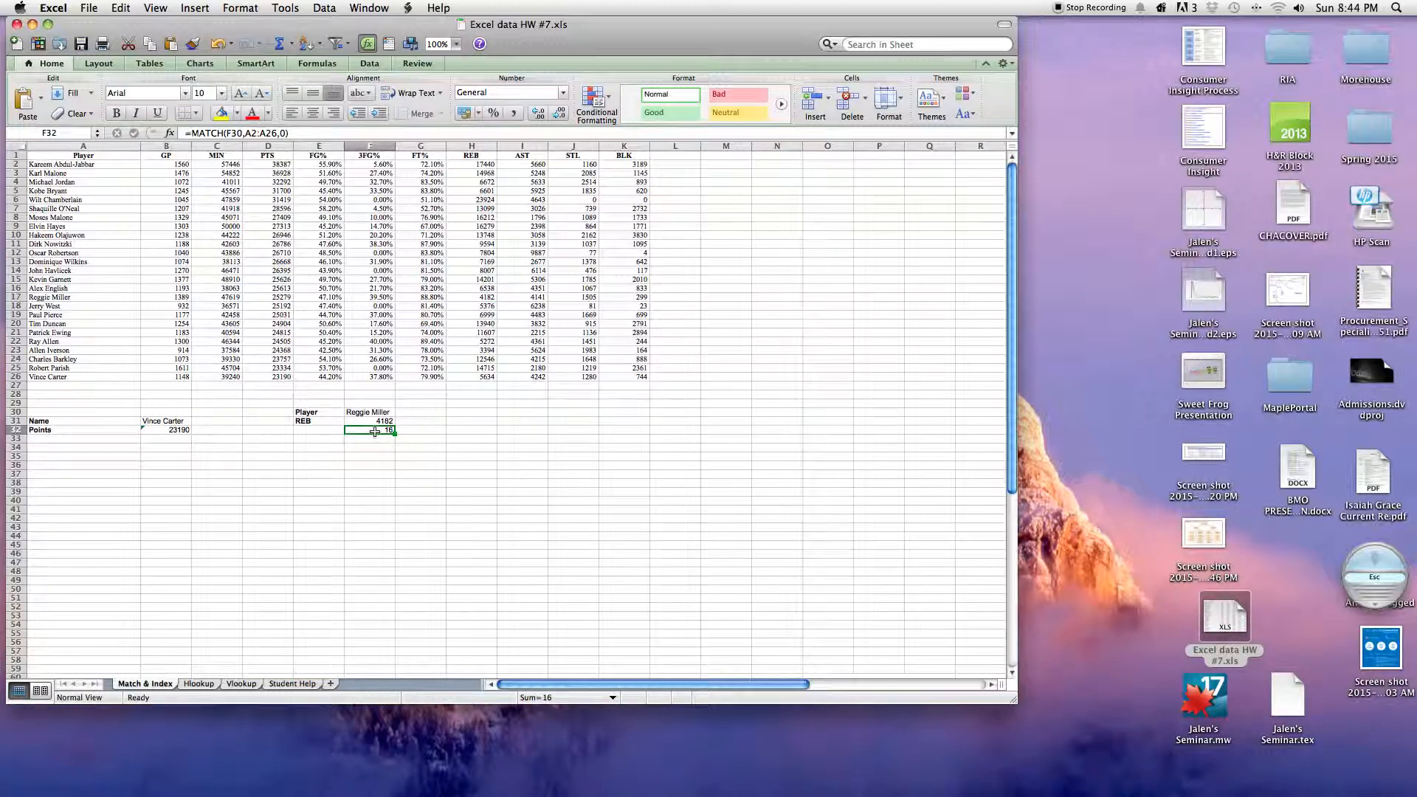
left_click(445, 421)
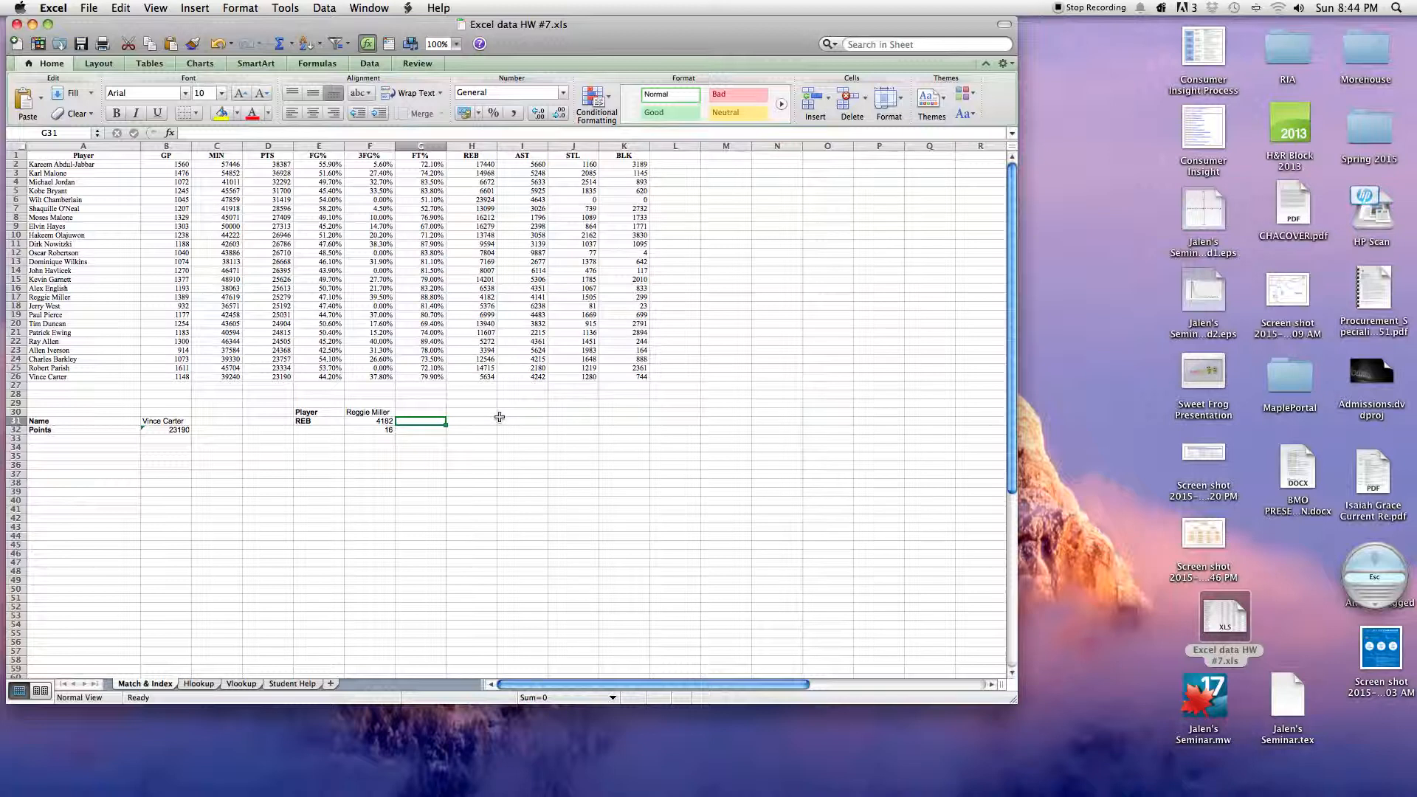
Cut the MATCH expression out of F32, clear the rest of that cell, and select the INDEX formula cell F31.
left_click(370, 431)
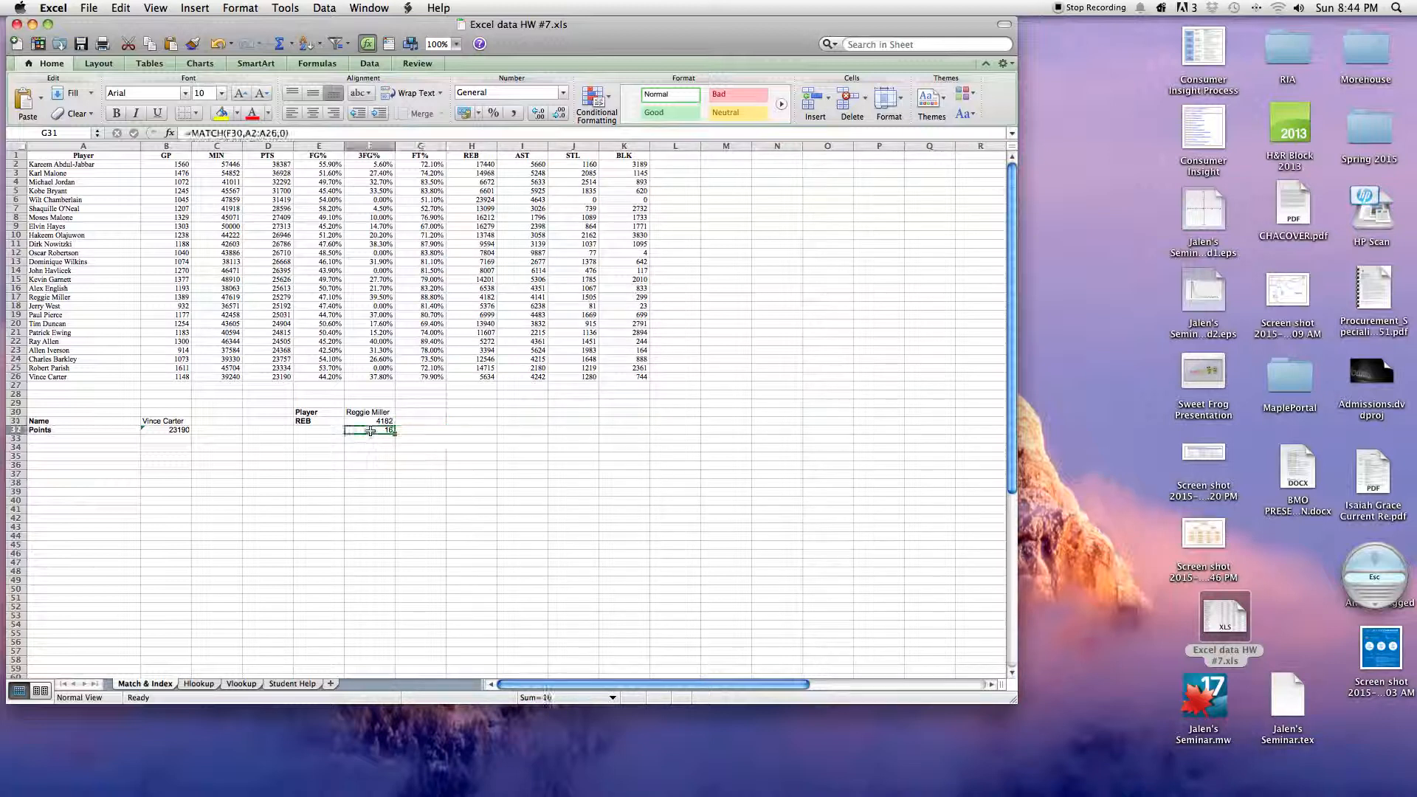
left_click_drag(292, 133, 190, 134)
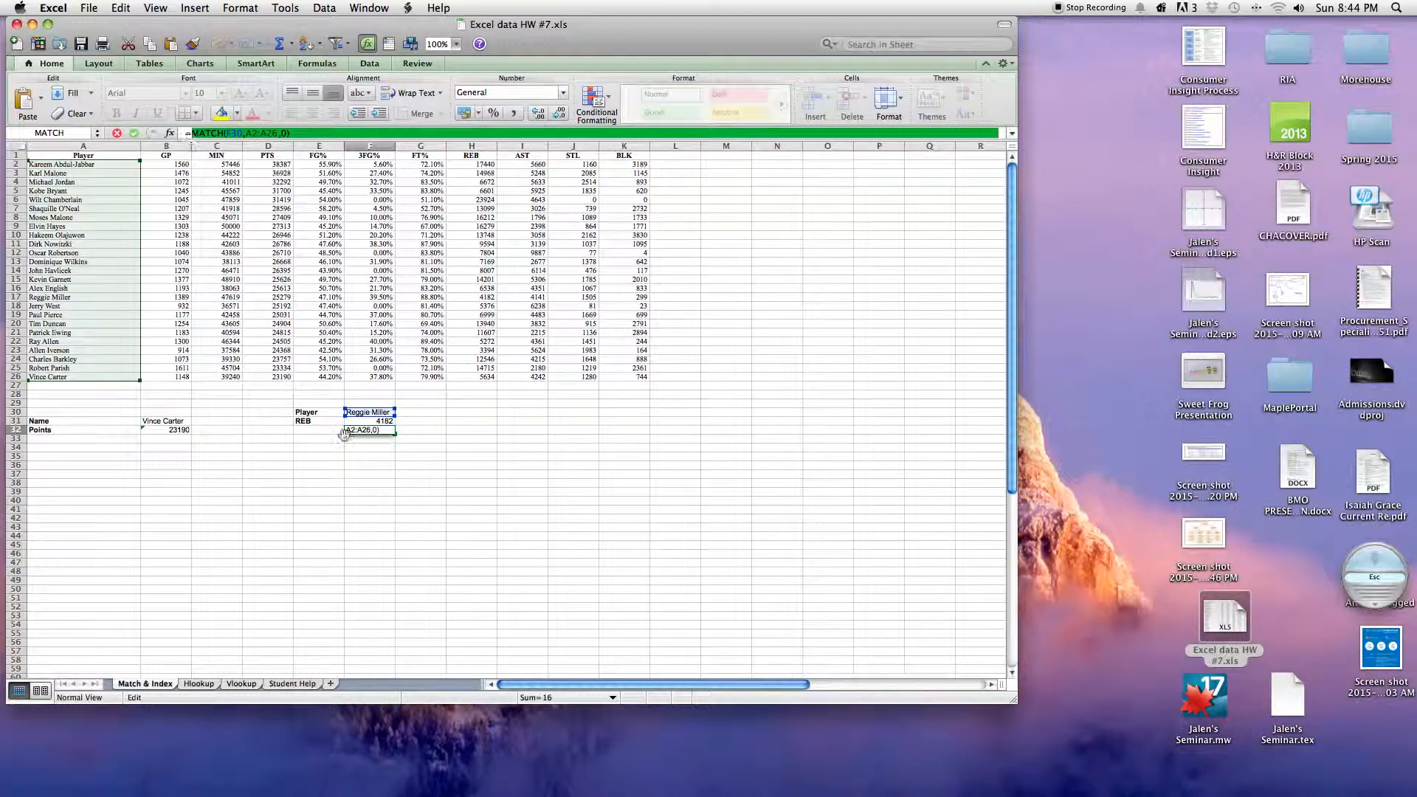
left_click(350, 423)
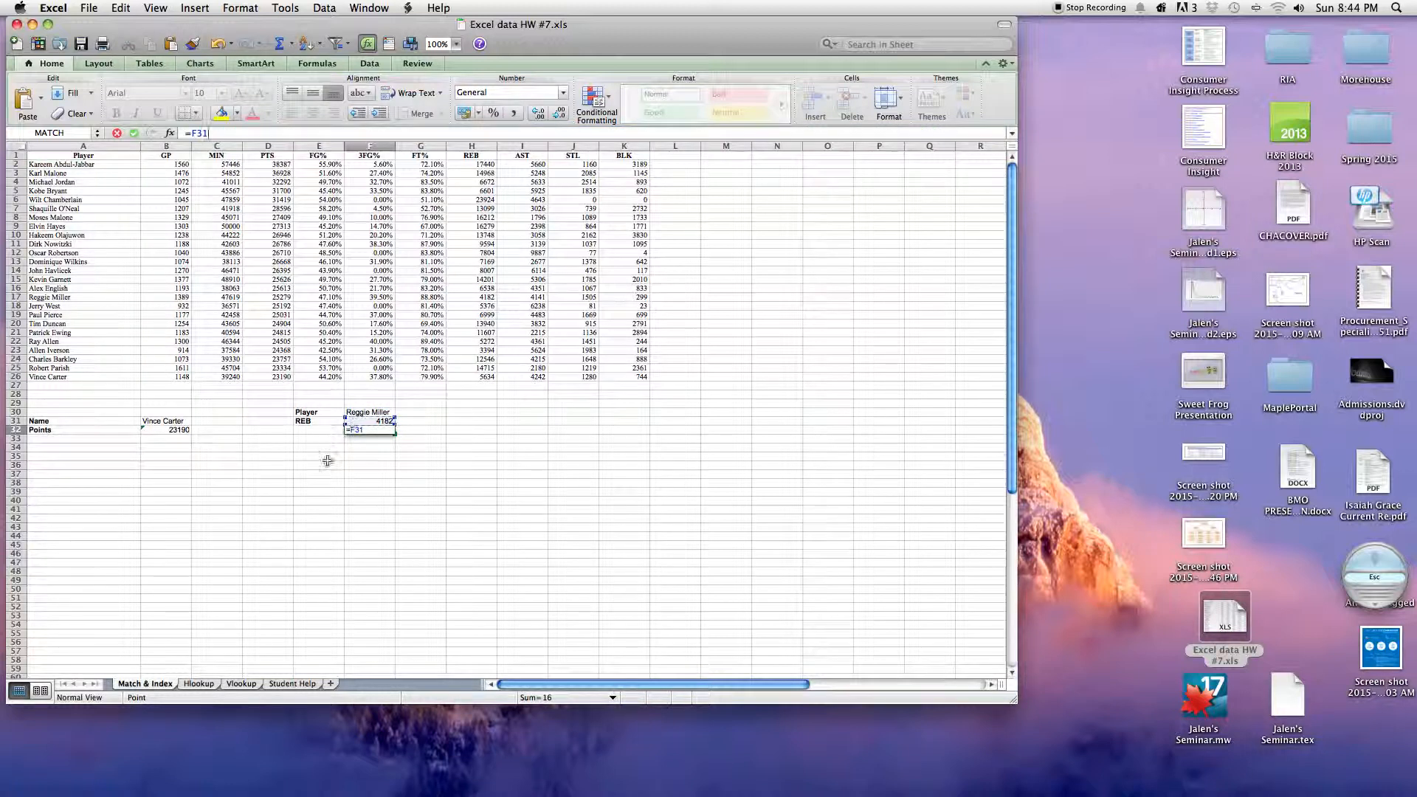
key("BackSpace")
key("BackSpace")
key("BackSpace")
key("BackSpace")
left_click(365, 421)
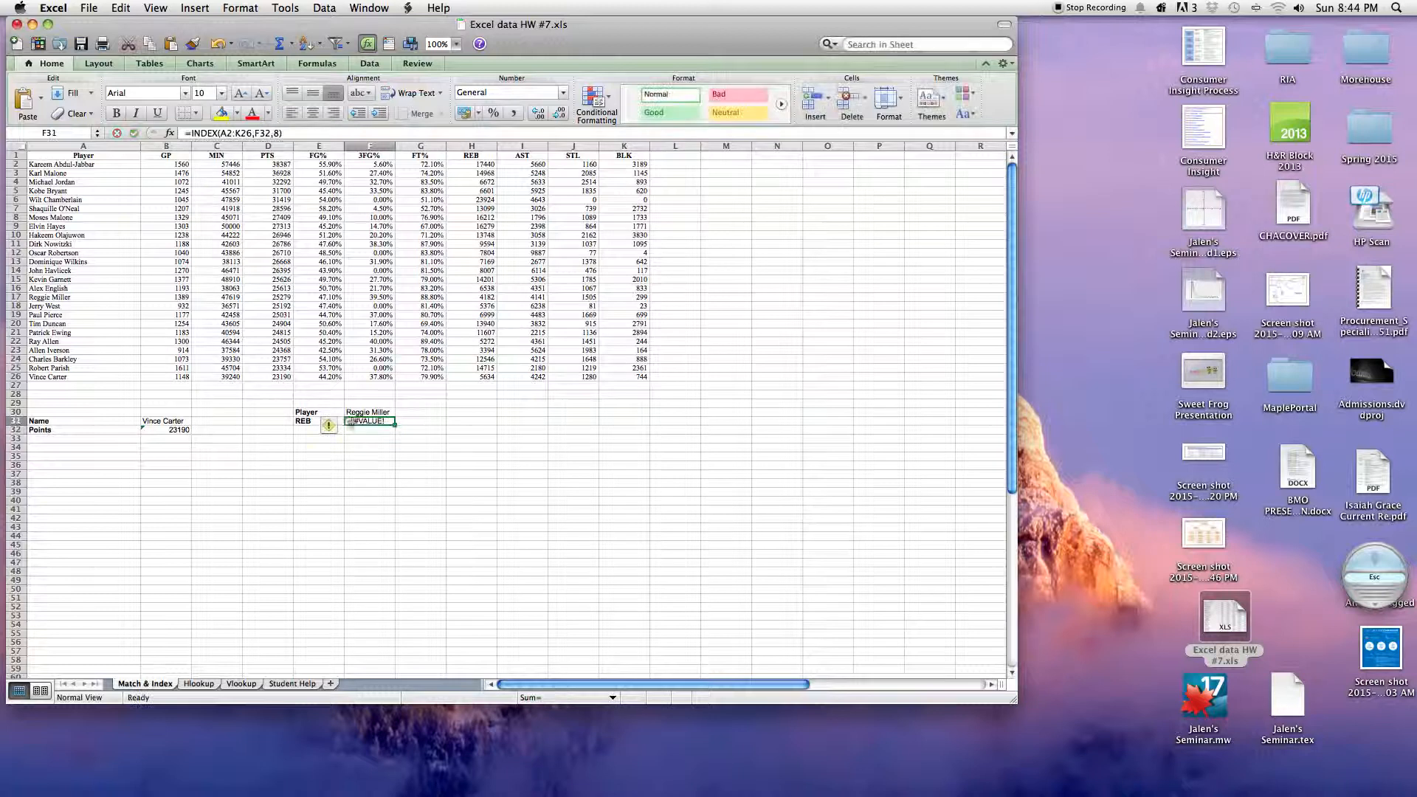
Replace the F32 row argument in F31's INDEX formula with MATCH(F30,A2:A26,0) and commit the formula.
left_click_drag(272, 134, 256, 134)
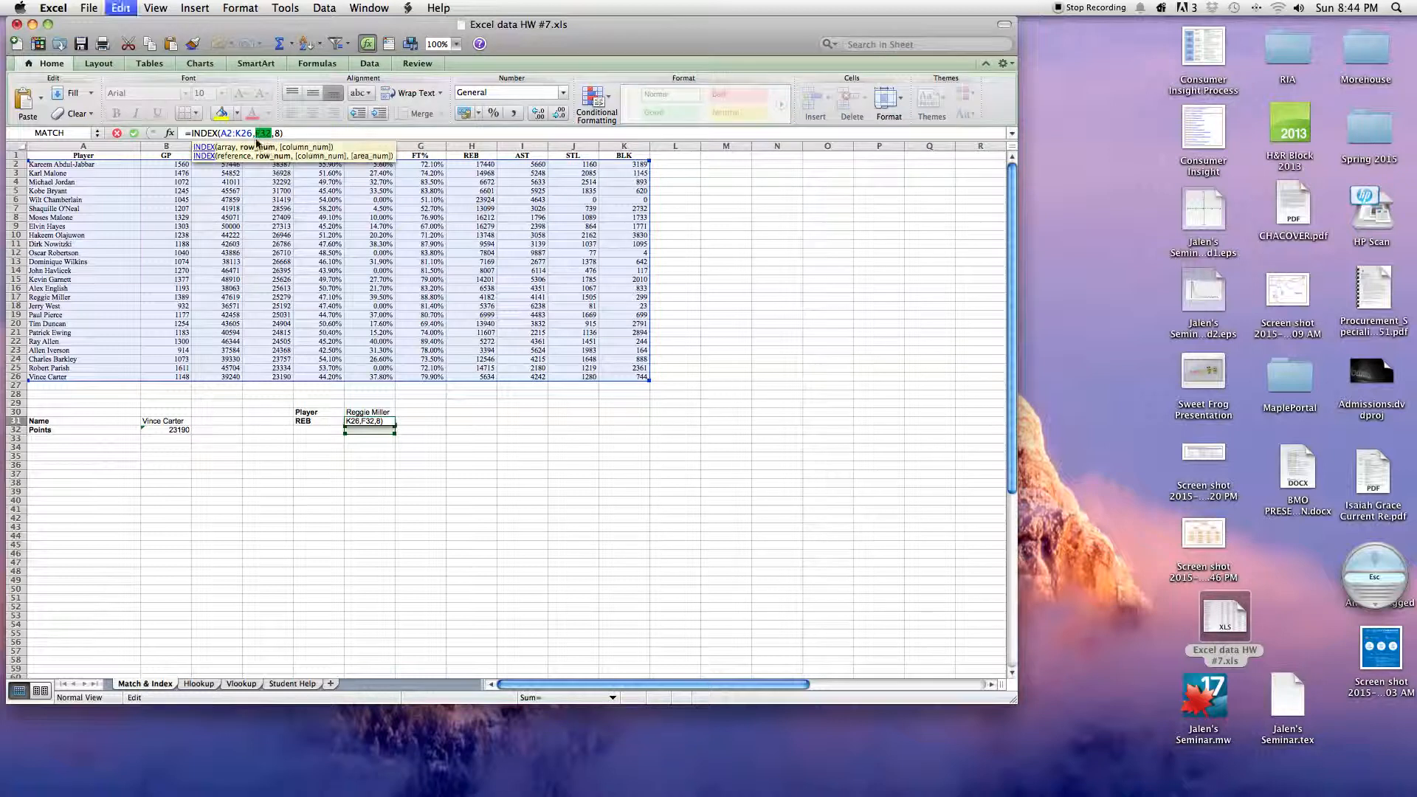
type("MATCH(F30,A2:A26,0)")
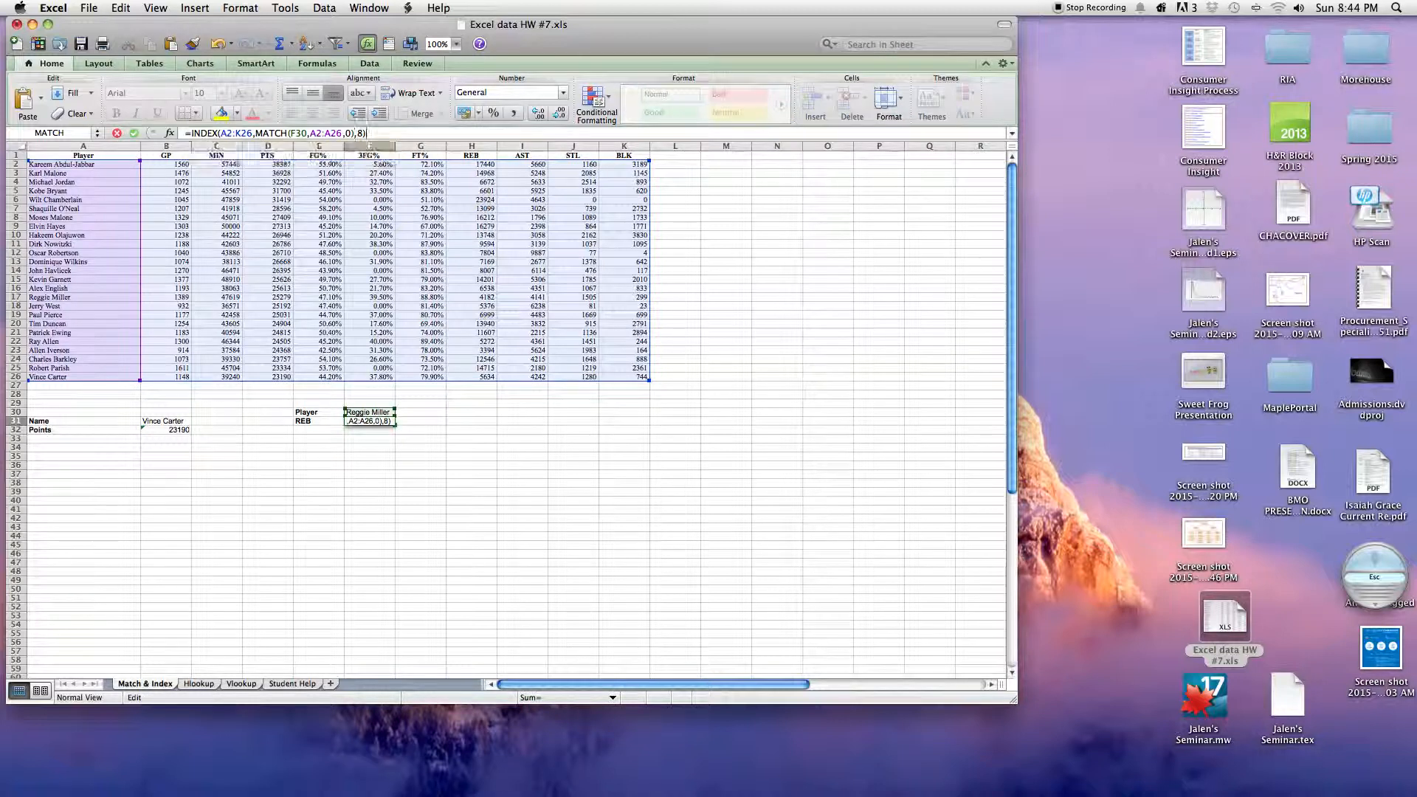
key("Return")
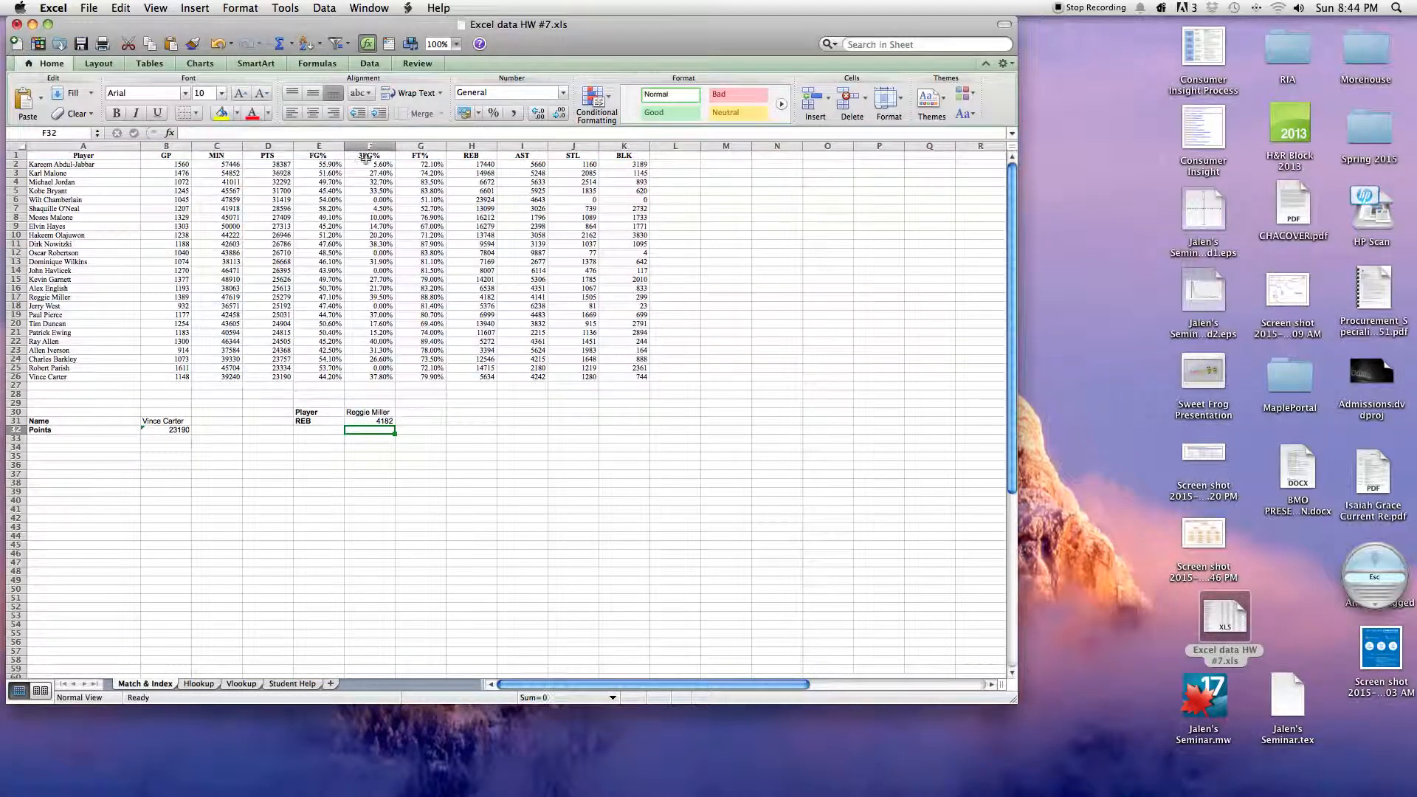
left_click(384, 414)
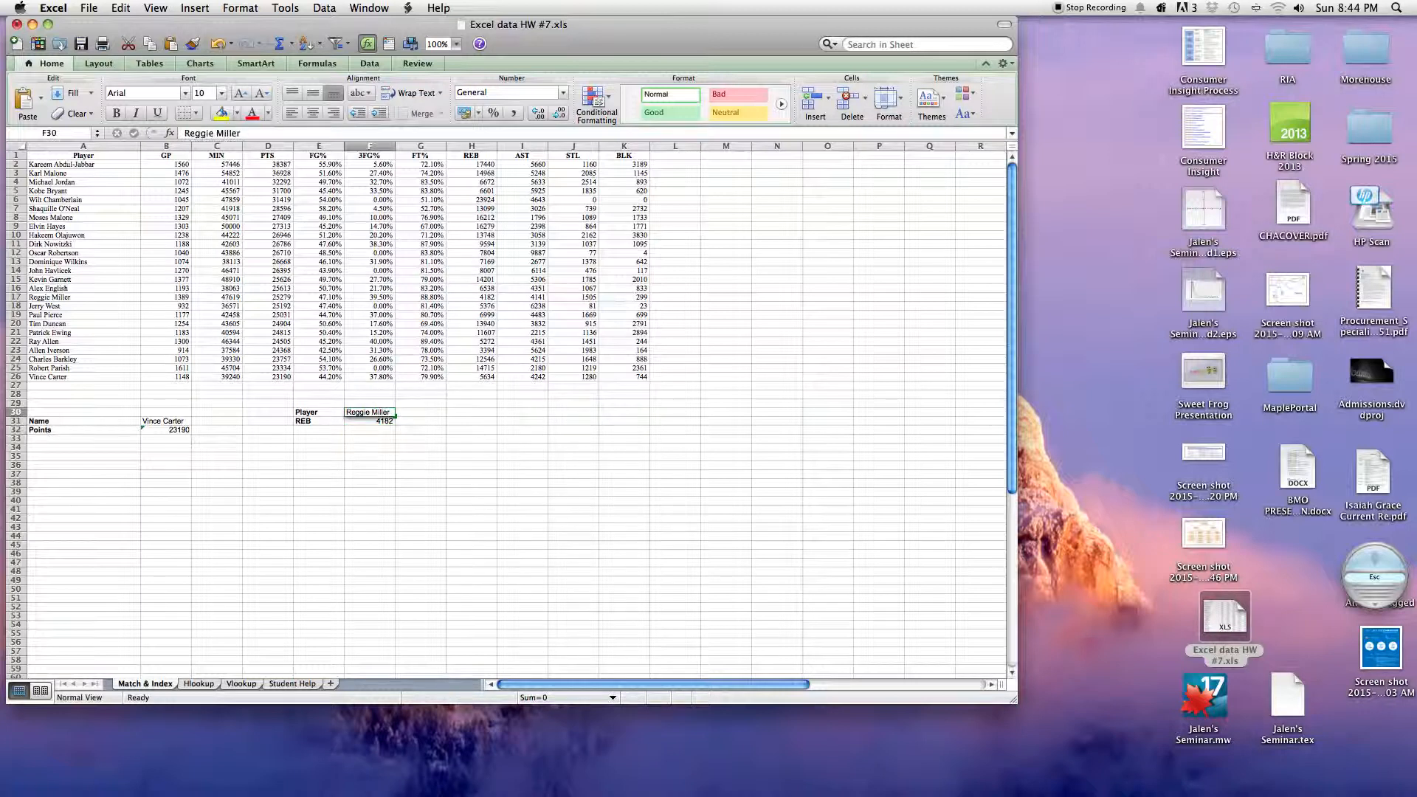
double_click(392, 412)
left_click_drag(394, 412, 346, 412)
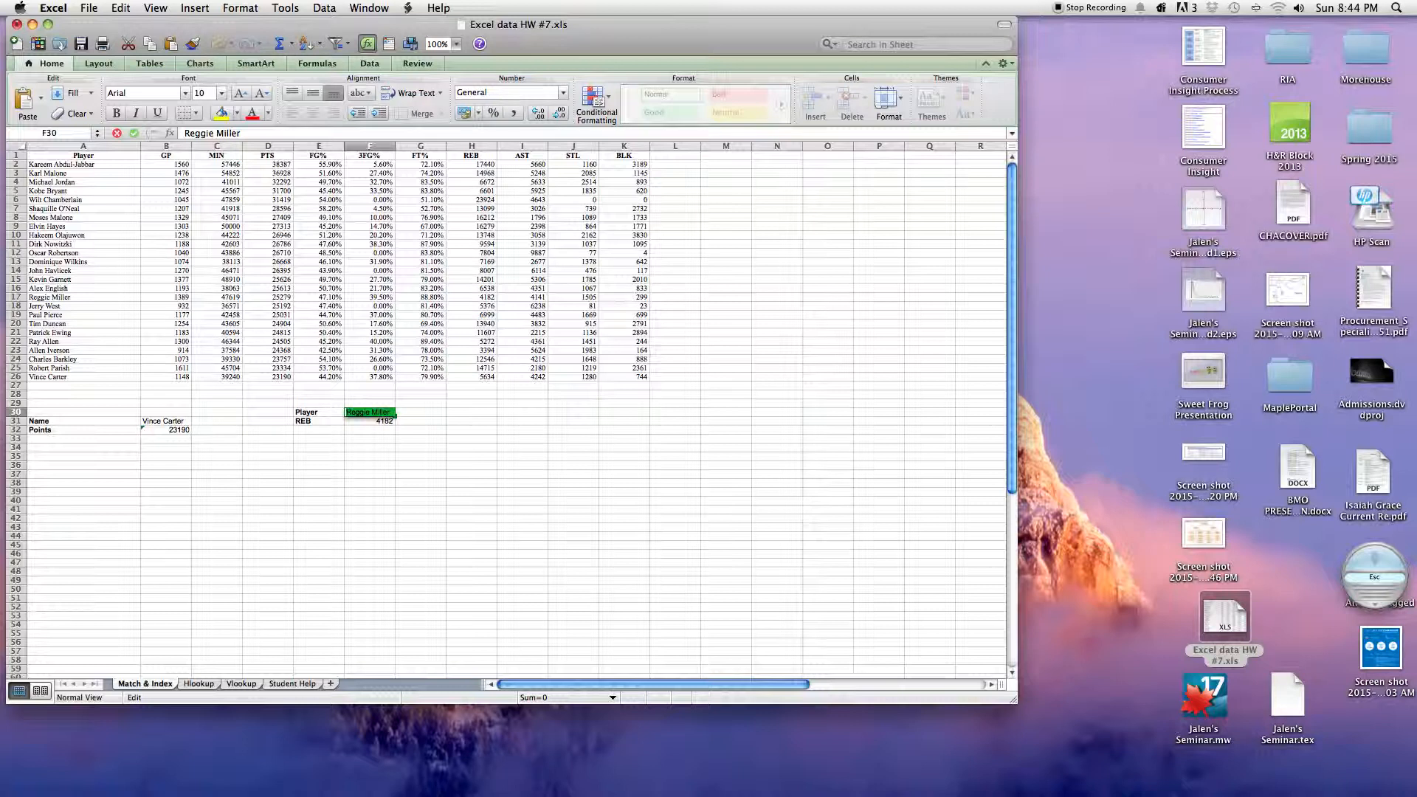
left_click(341, 467)
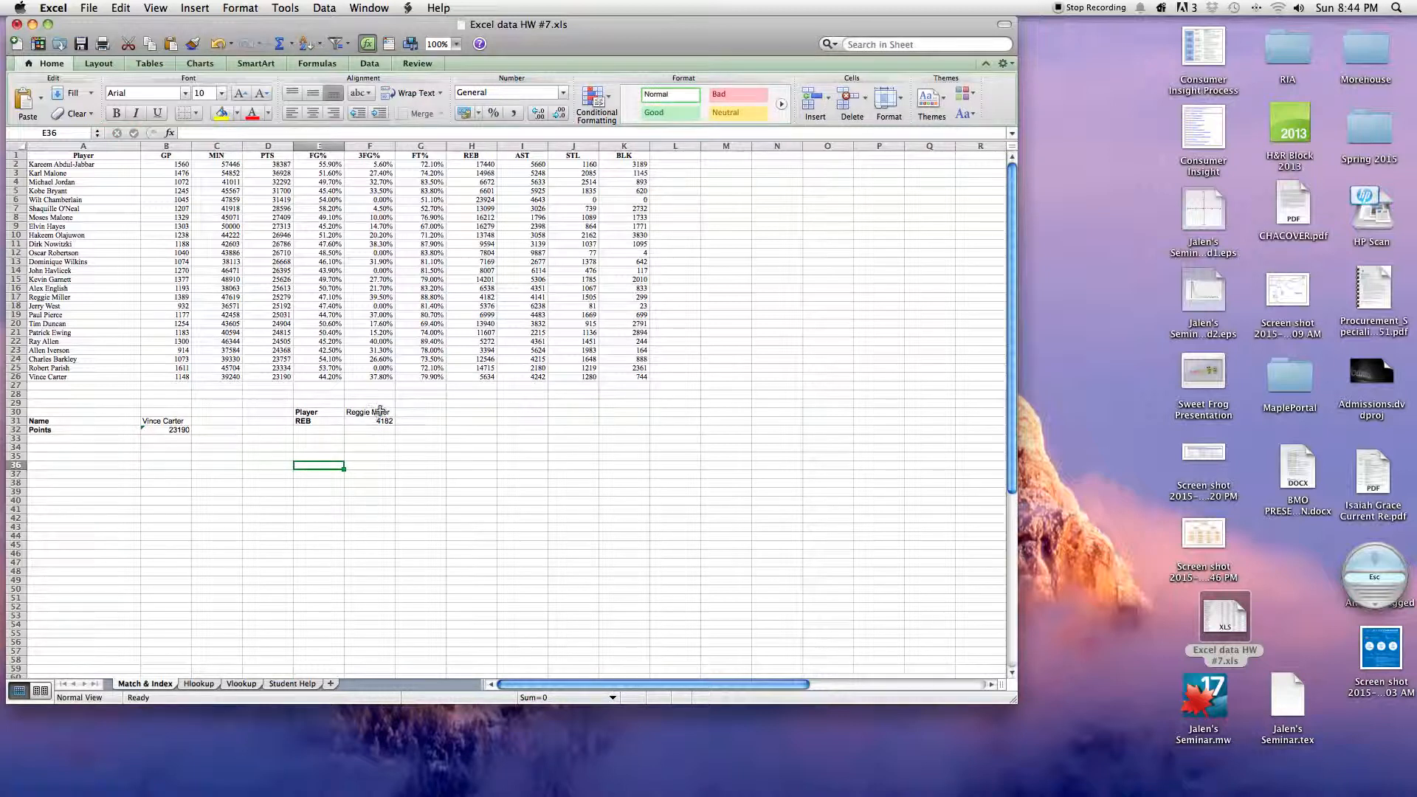
Replace the player name in F30 with Vince Carter to test the REB lookup.
left_click(380, 411)
double_click(380, 411)
double_click(380, 411)
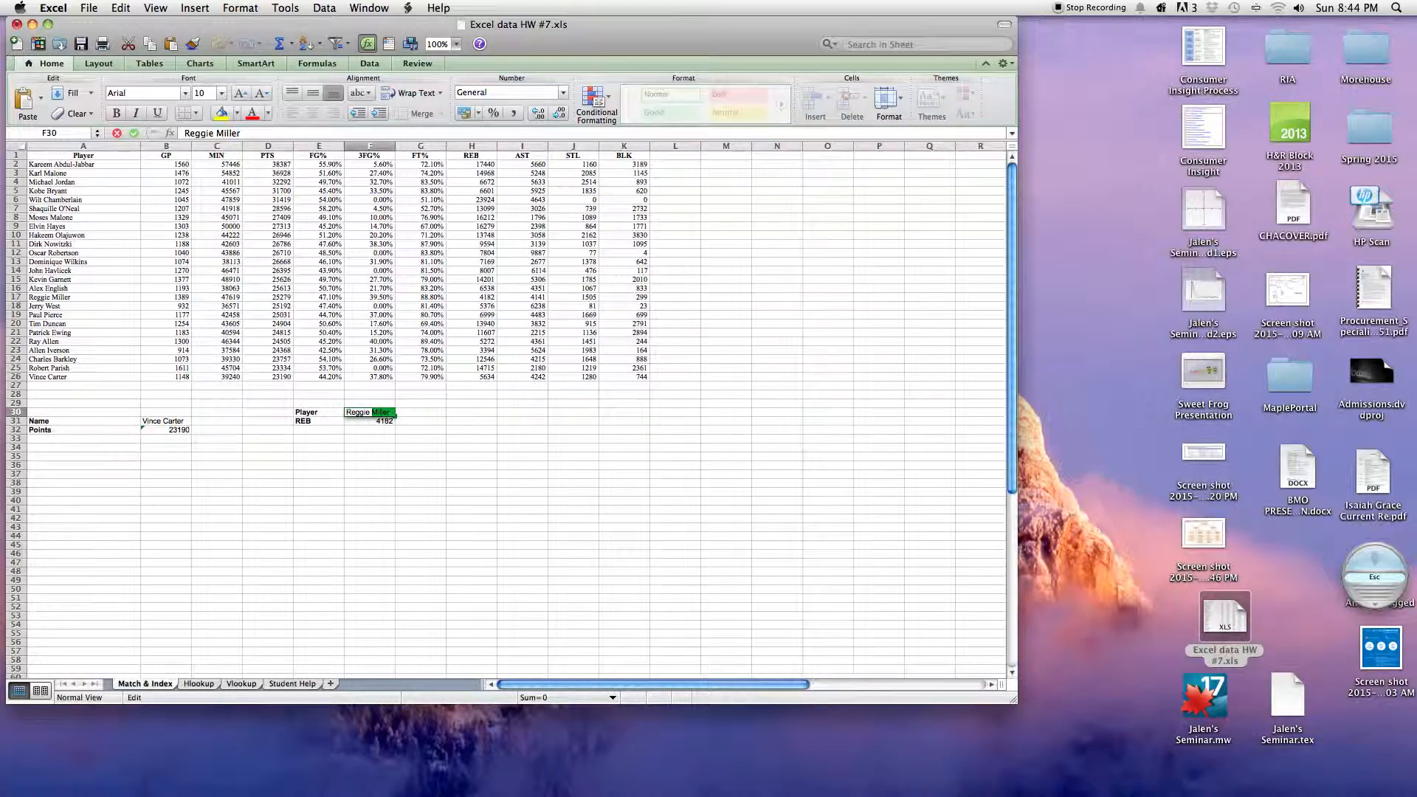
triple_click(389, 412)
type("Vince Ca")
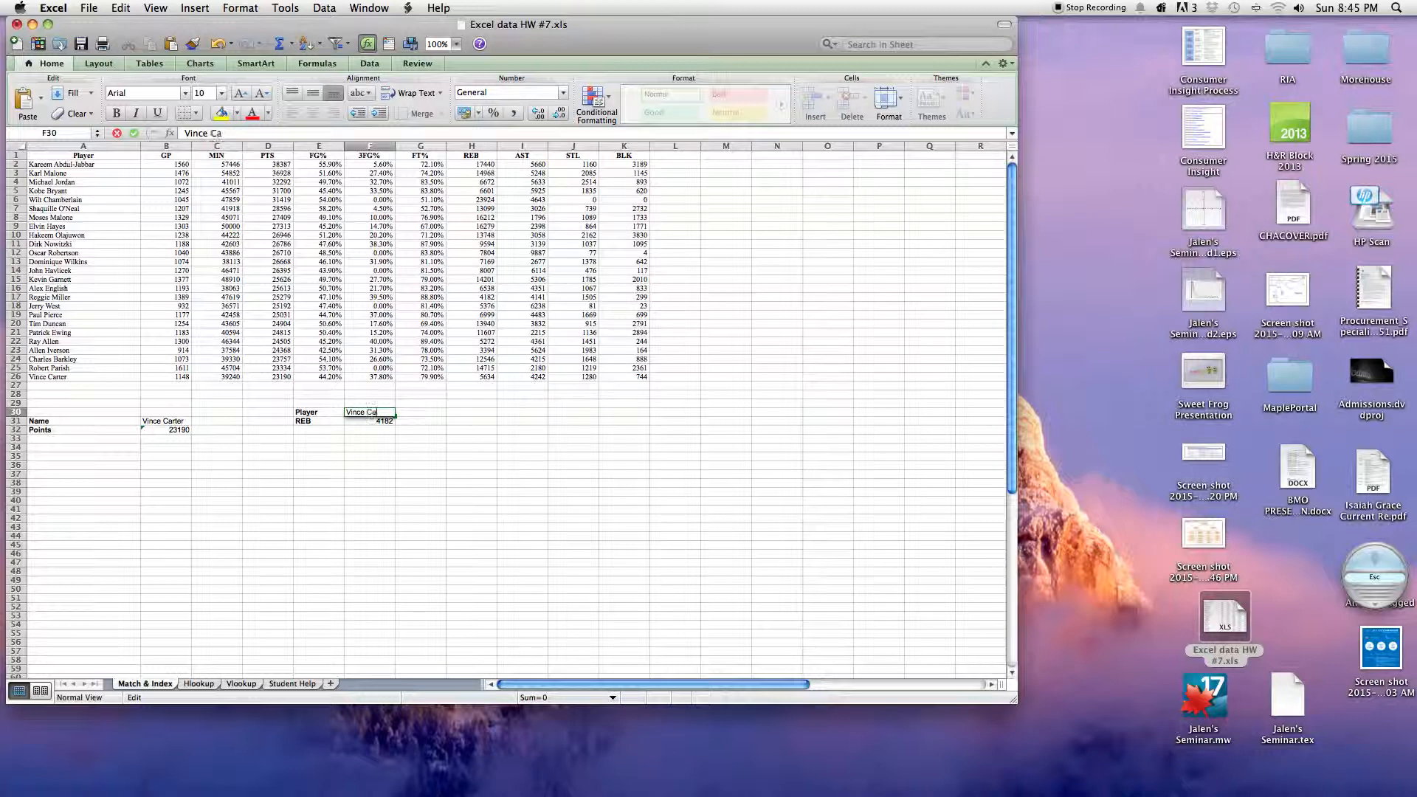
type("rter")
key("Return")
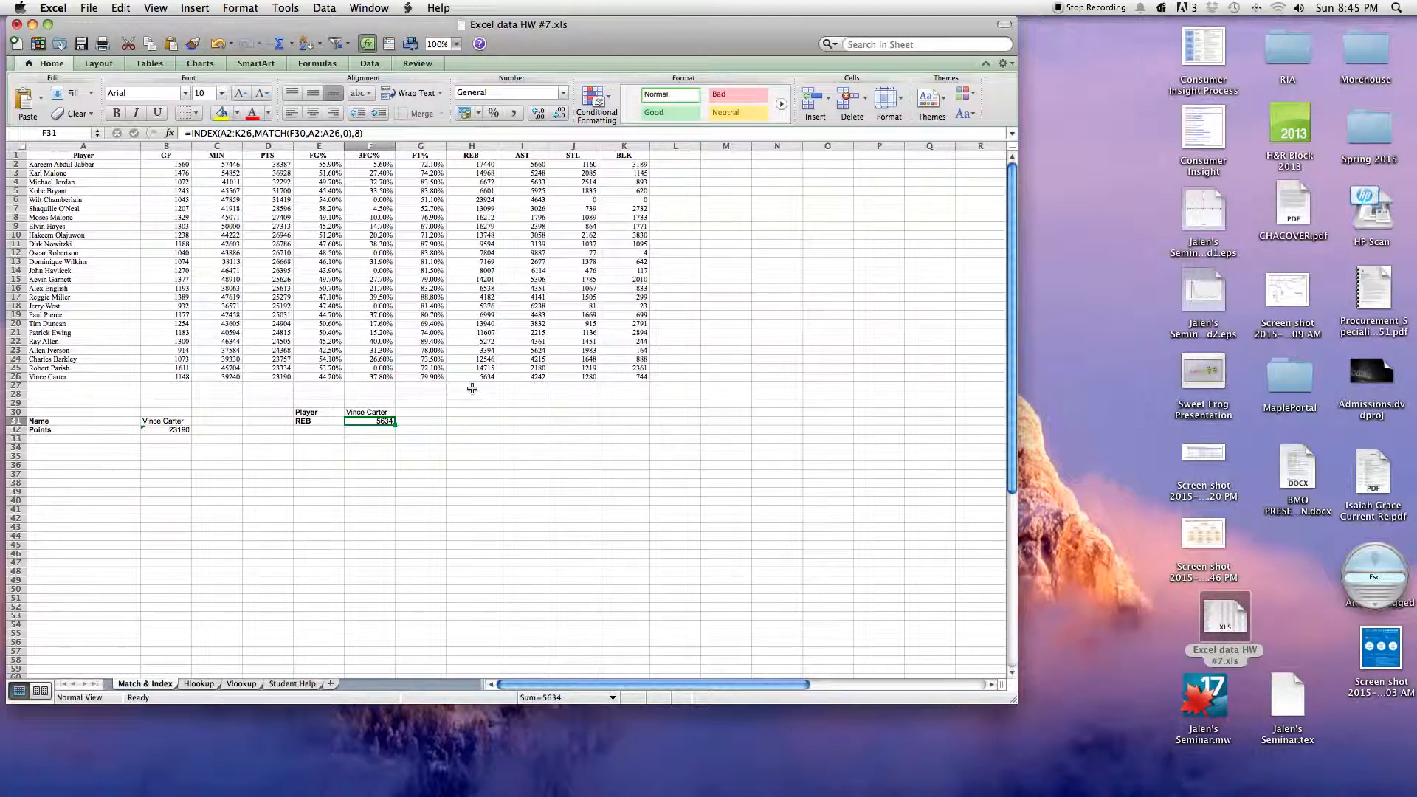
Change the lookup player in F30 to Elvin Hayes to test the REB formula with another name.
double_click(360, 412)
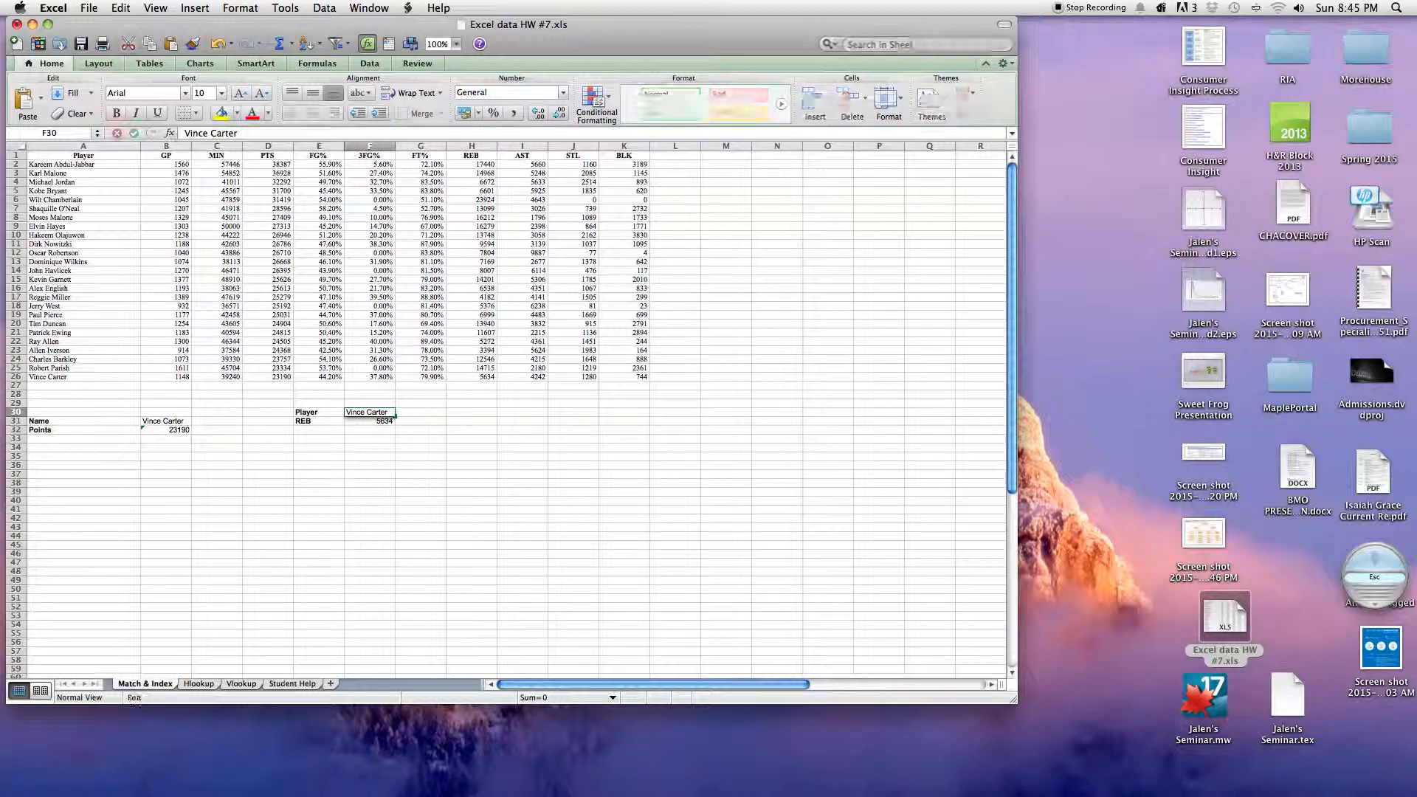
triple_click(361, 412)
type("El")
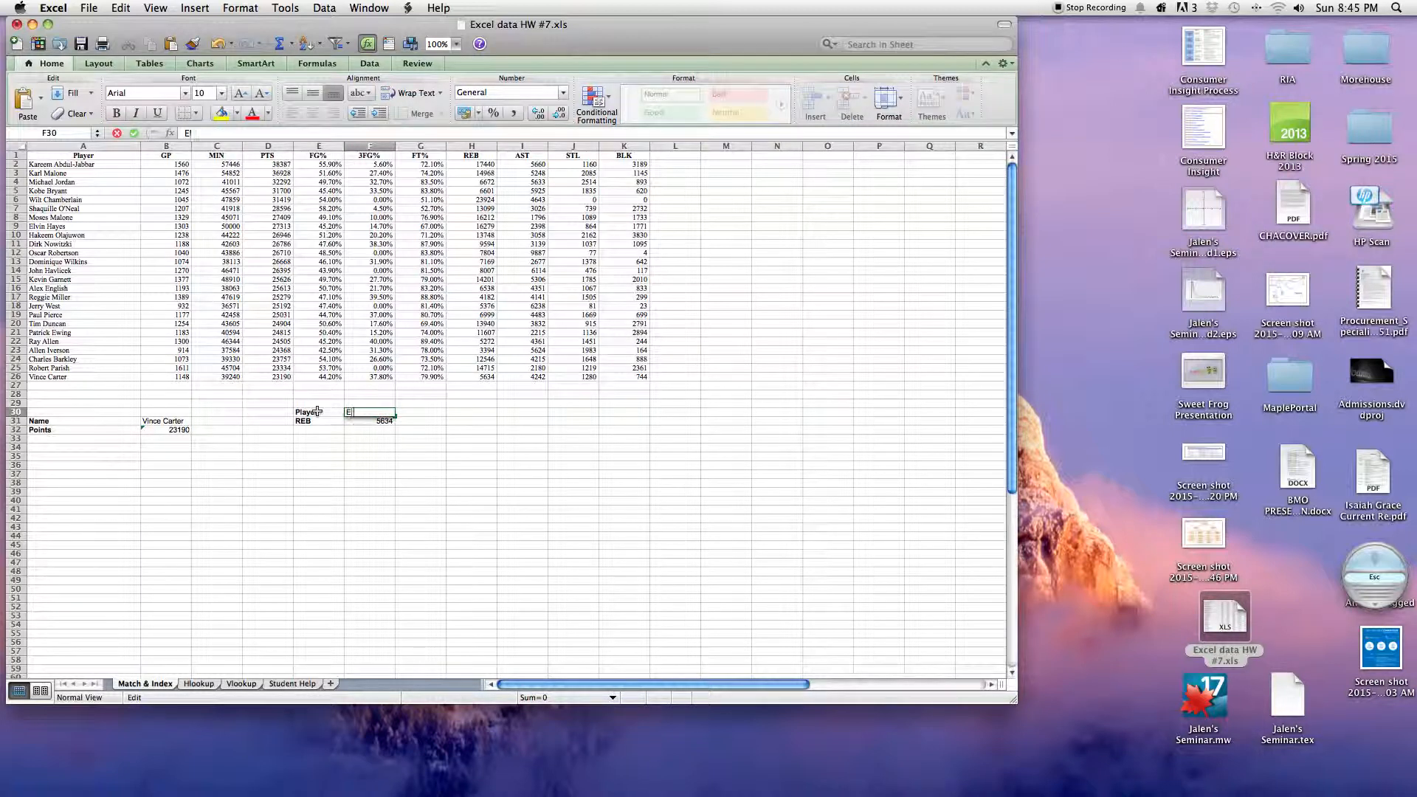
type("vin Hayes")
key("Return")
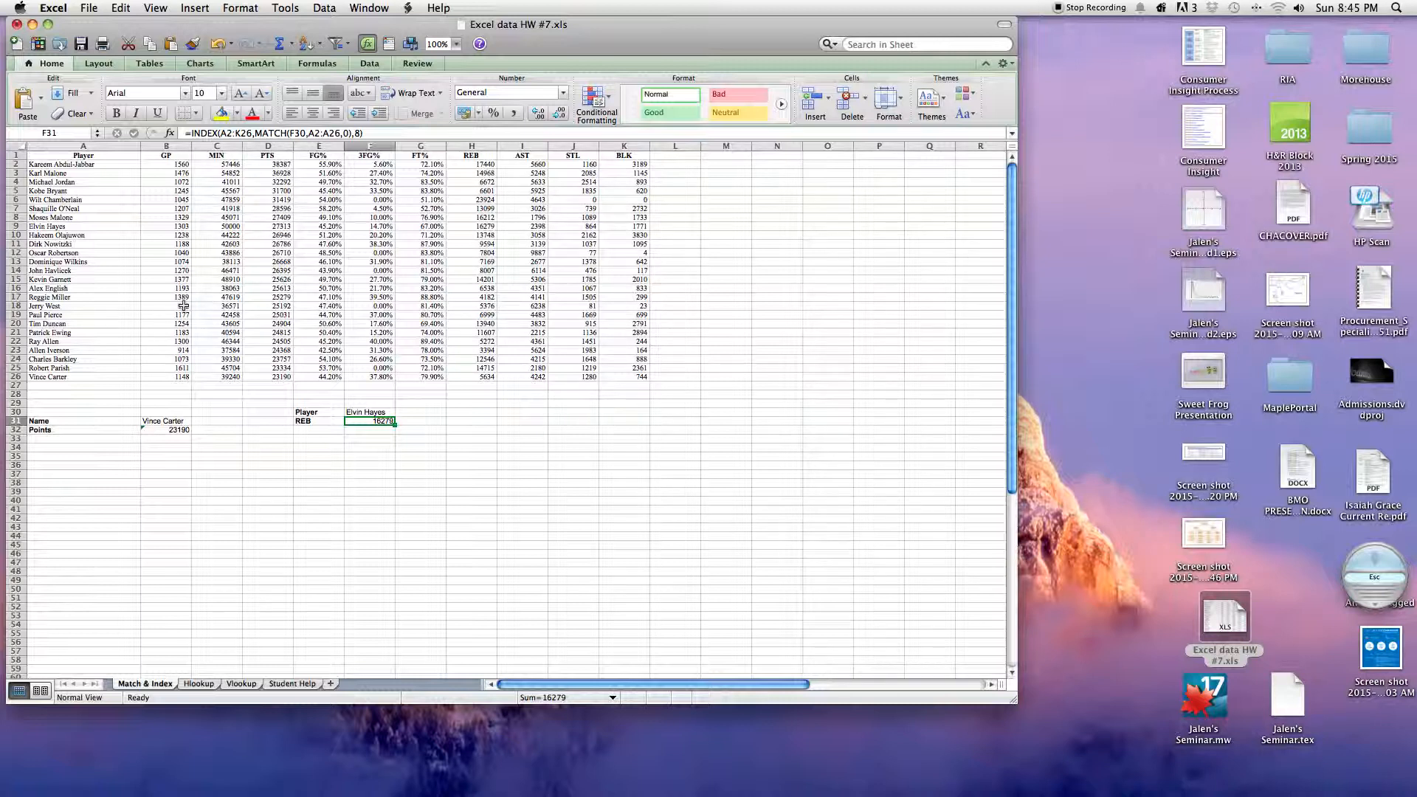
scroll(185, 313, "right", 1)
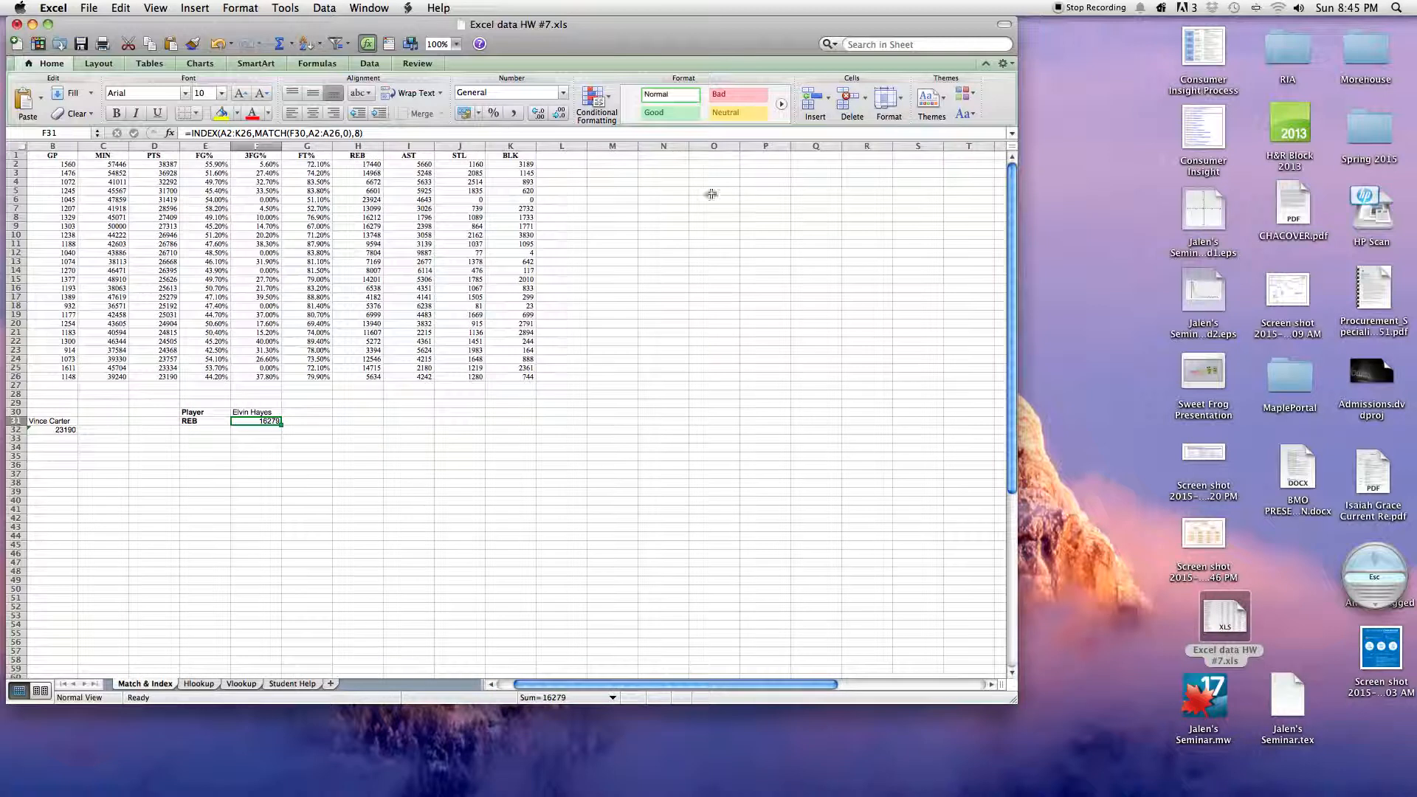